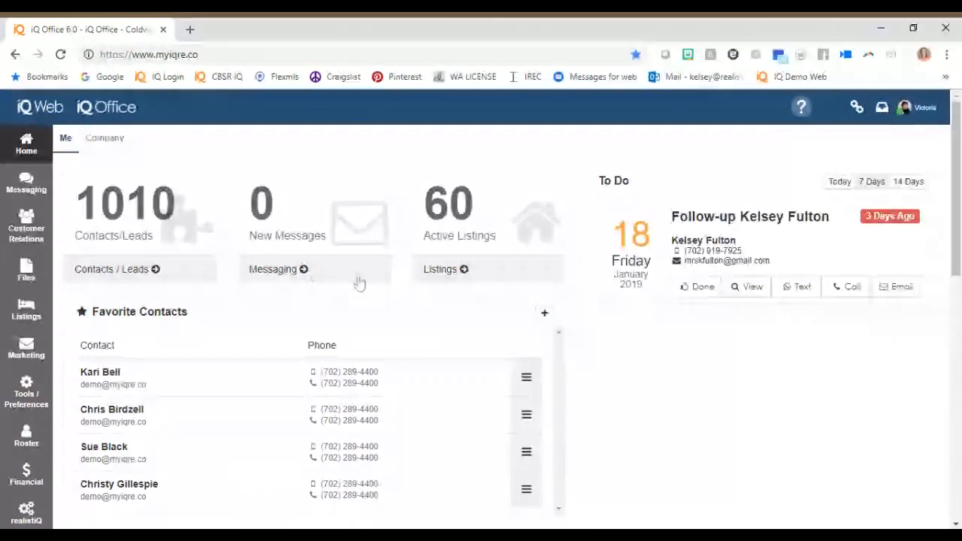
Open the second contact under Recent Contact Activity from the home dashboard and view its Property Watch details.
scroll(267, 395, down, 1)
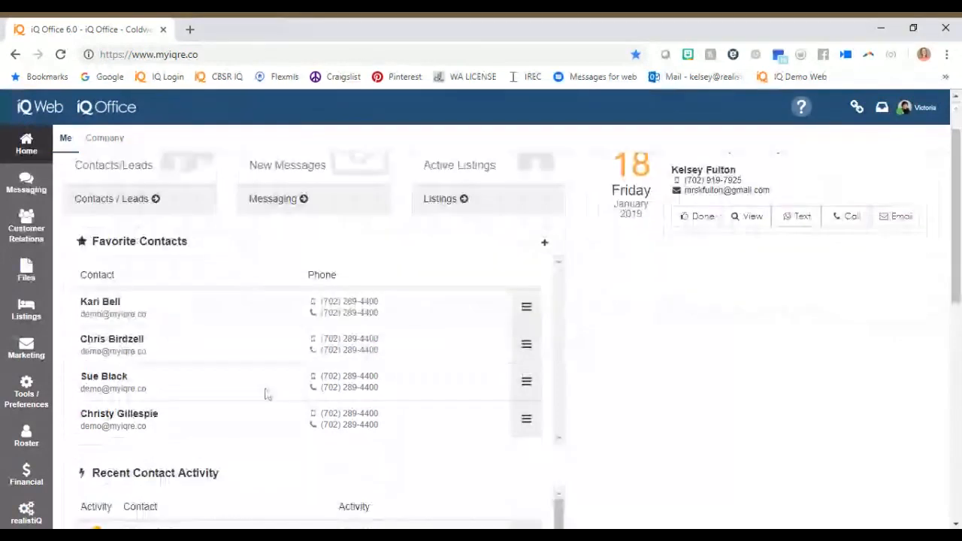
click(526, 307)
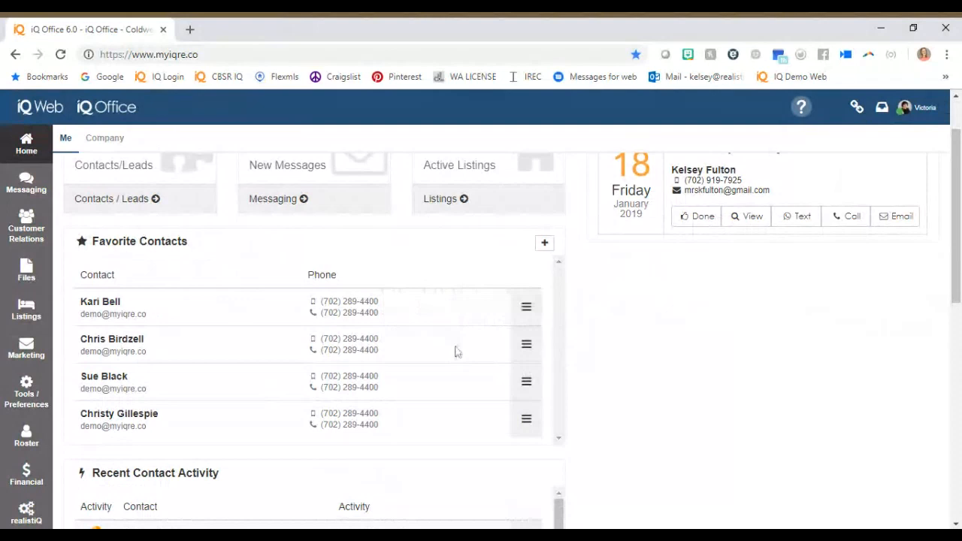
scroll(455, 352, down, 4)
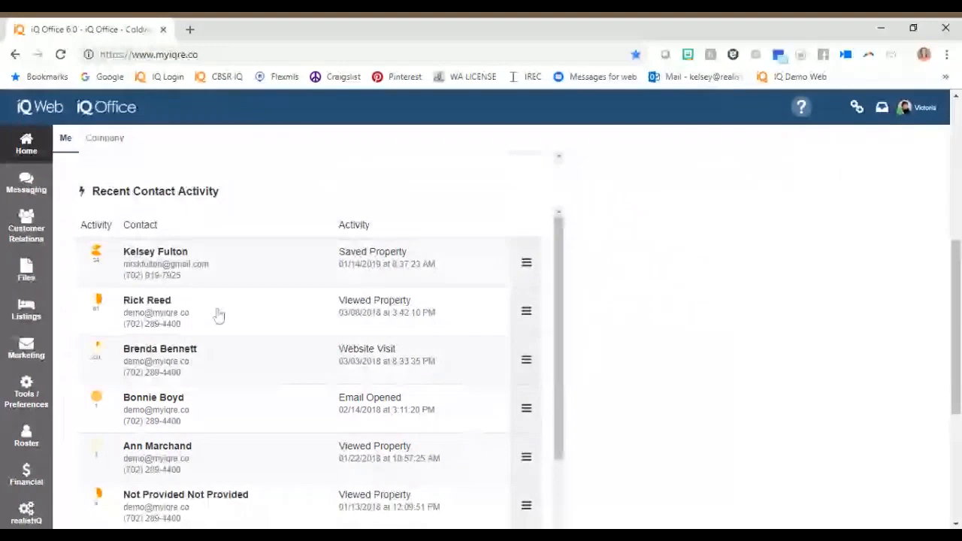
click(527, 311)
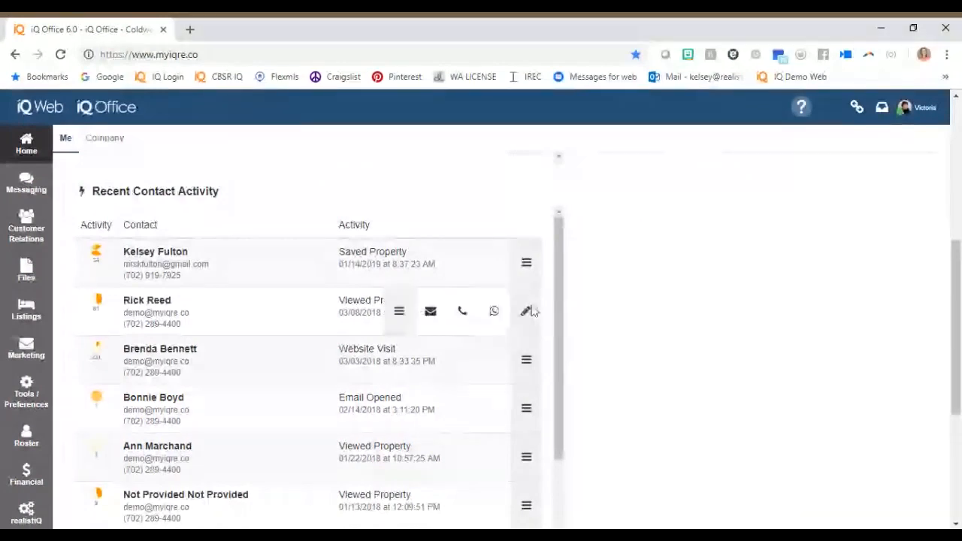
click(529, 311)
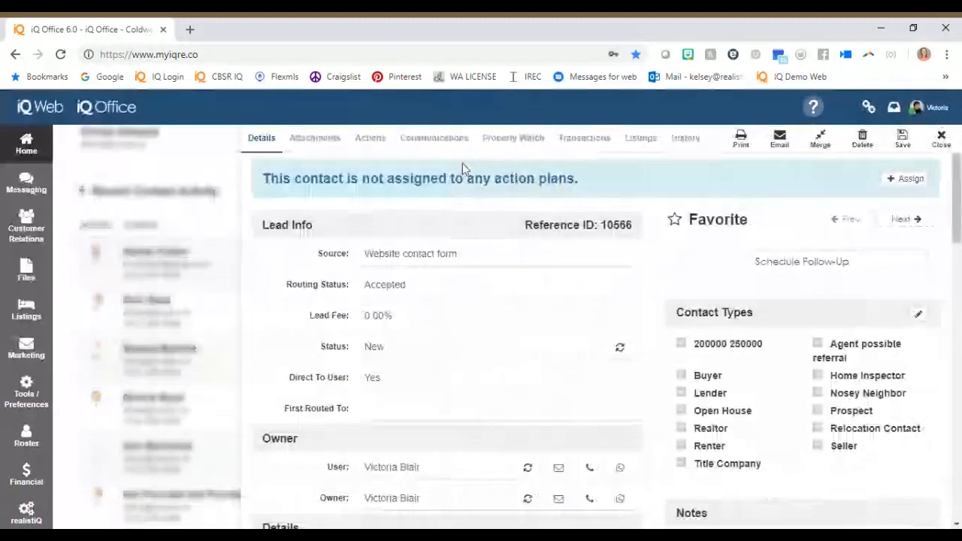
click(513, 137)
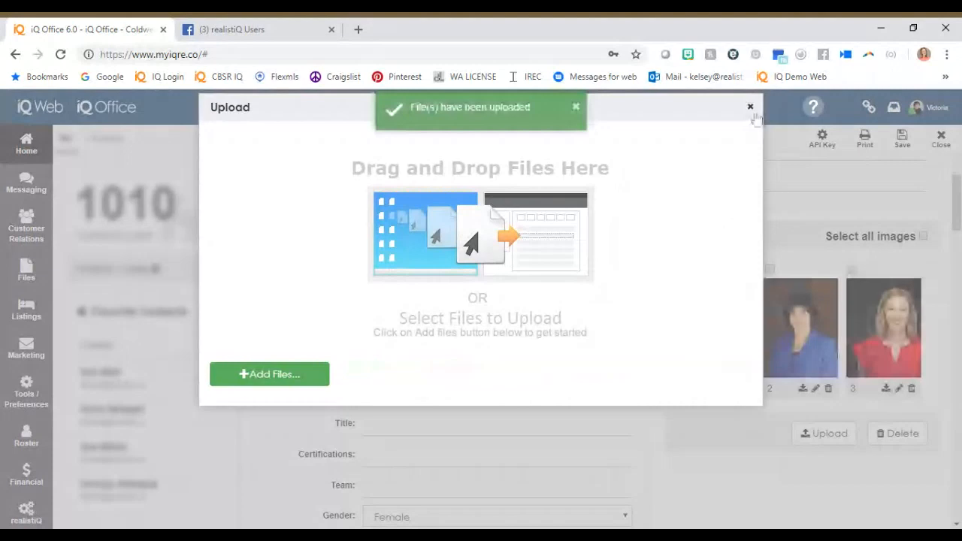
Close the finished image upload and confirm the deletion of a profile image.
click(750, 107)
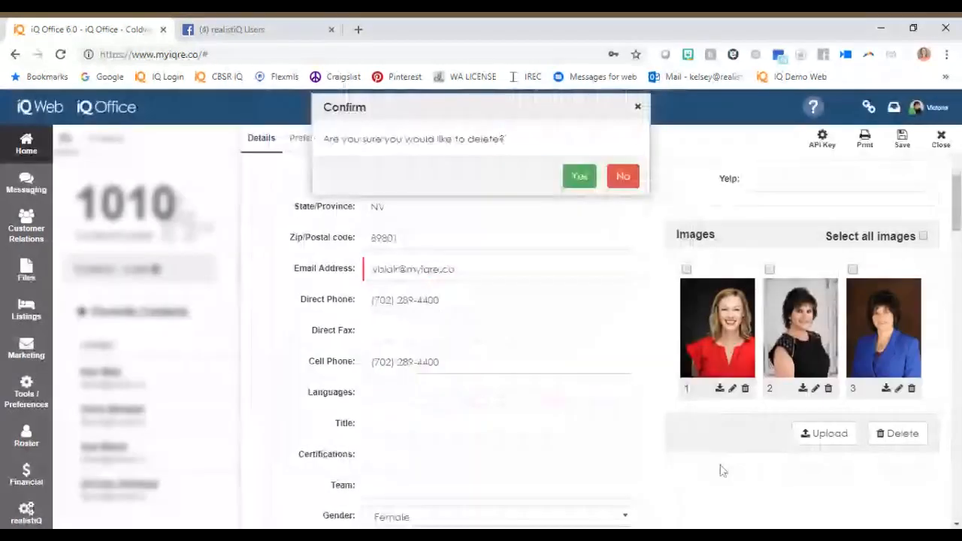
click(579, 176)
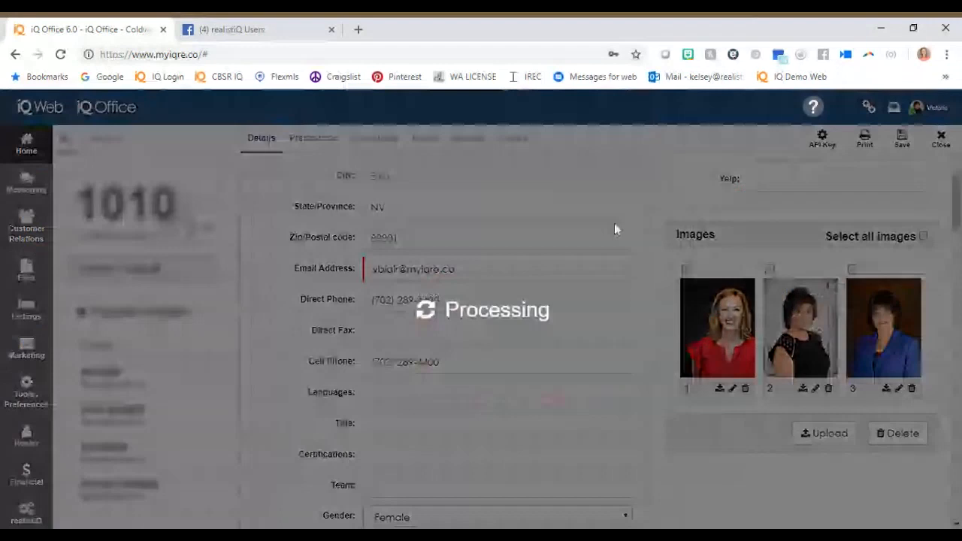
Replace the existing Profile Text in the agent's Profiles section with "TYPE TEXT HERE".
scroll(740, 457, down, 8)
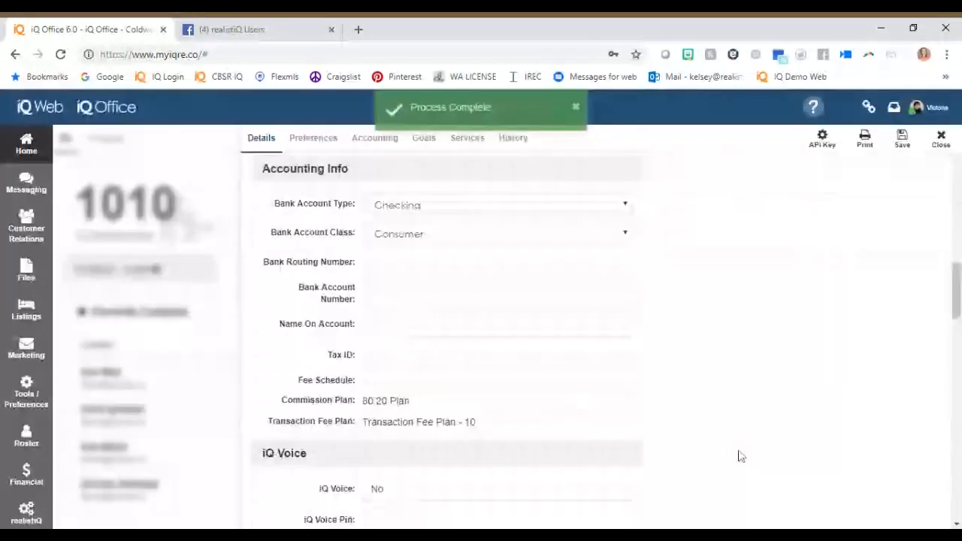
scroll(740, 451, down, 10)
scroll(741, 444, down, 3)
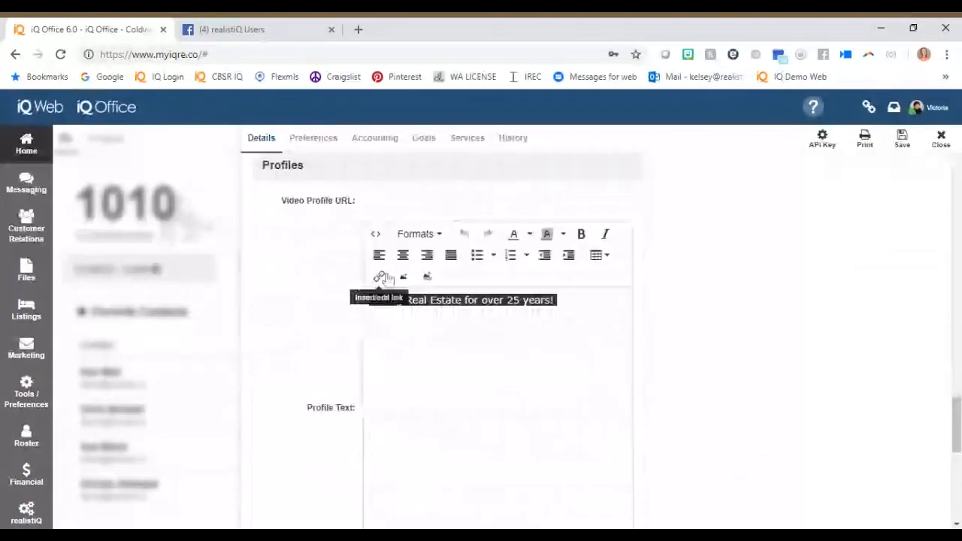
click(366, 200)
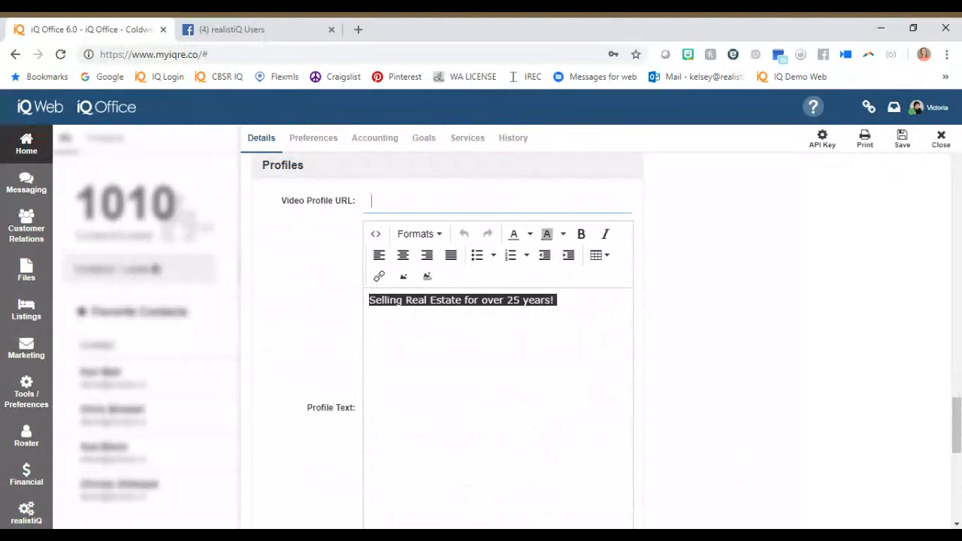
click(520, 379)
click(384, 300)
drag(370, 300, 479, 300)
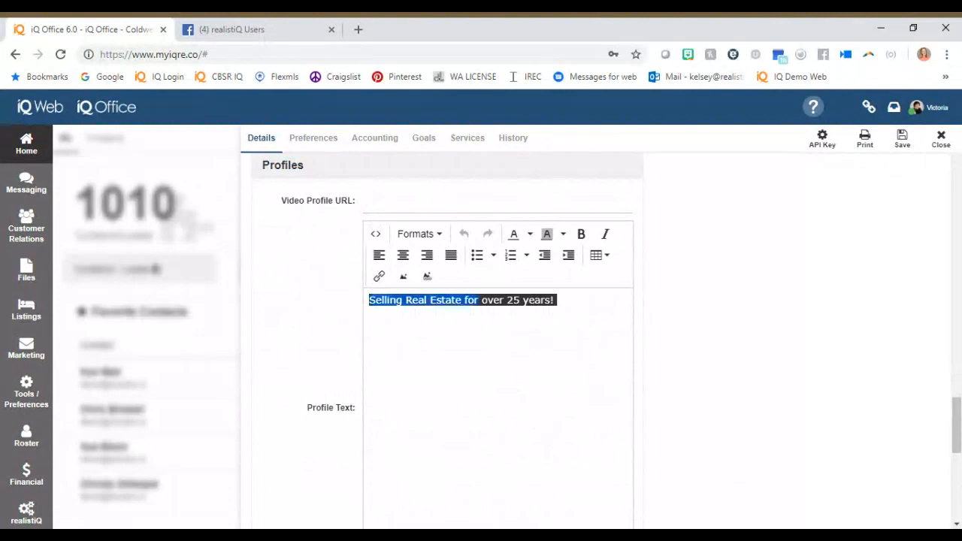
key(BackSpace)
text(TYPE)
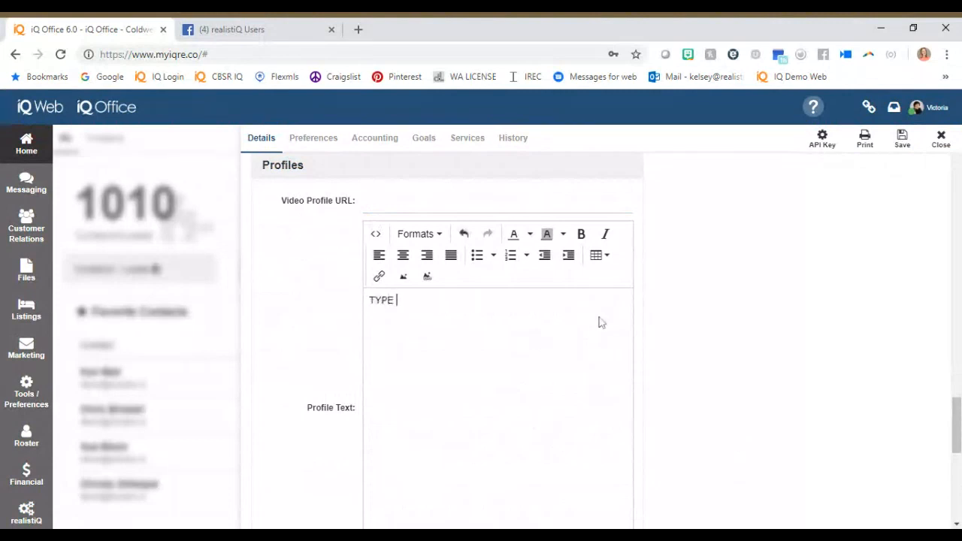
text( TEXT HERE)
Enter "TYPE EMAIL SIGNATURE HERE" as the email signature, followed by a line break.
scroll(702, 320, down, 5)
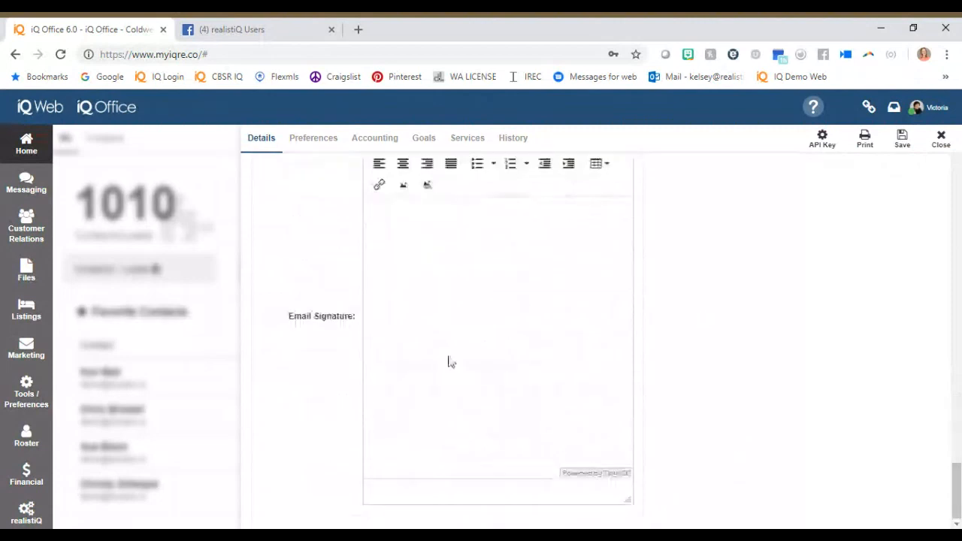
text(T)
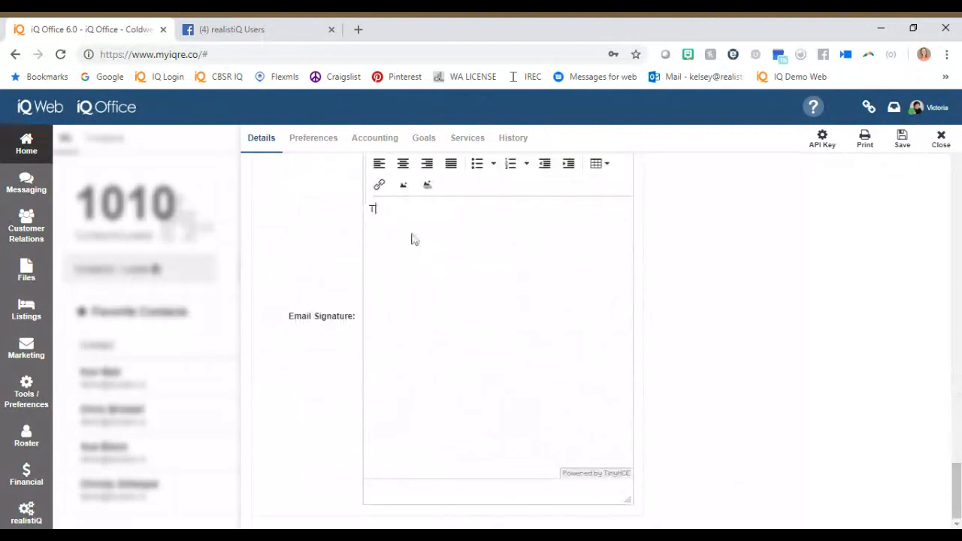
text(YPE EMAIL SIGNAURE)
key(BackSpace)
key(BackSpace)
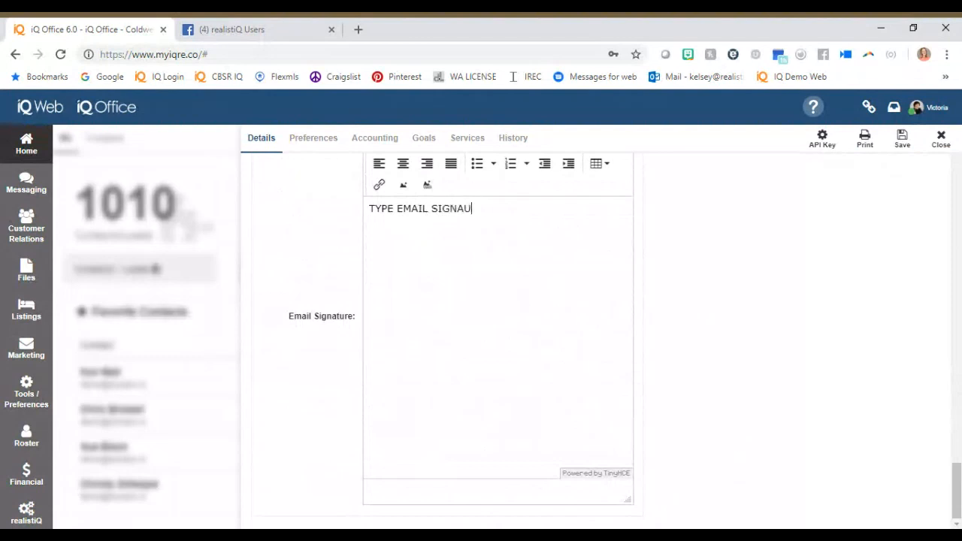
text(TURE HERE)
key(Return)
Review the agent's preferences, including the default flyer, default action plans, marketing notifications, Zillow and realSatisfied settings.
click(309, 137)
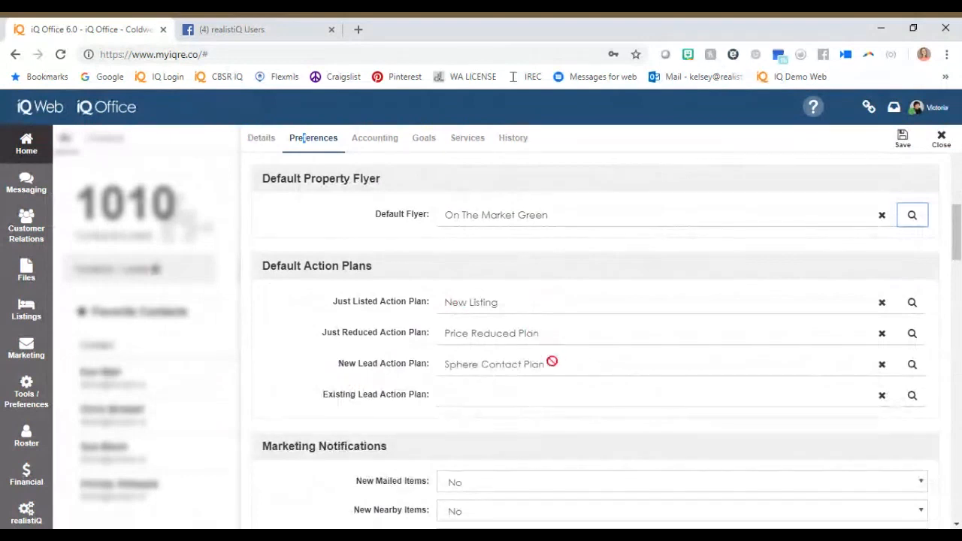
click(332, 395)
drag(323, 395, 425, 396)
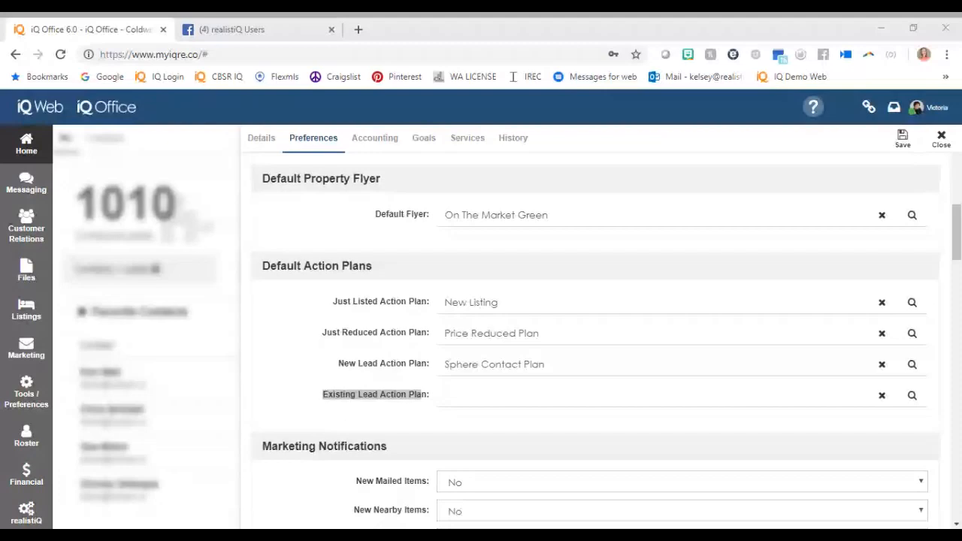
click(369, 445)
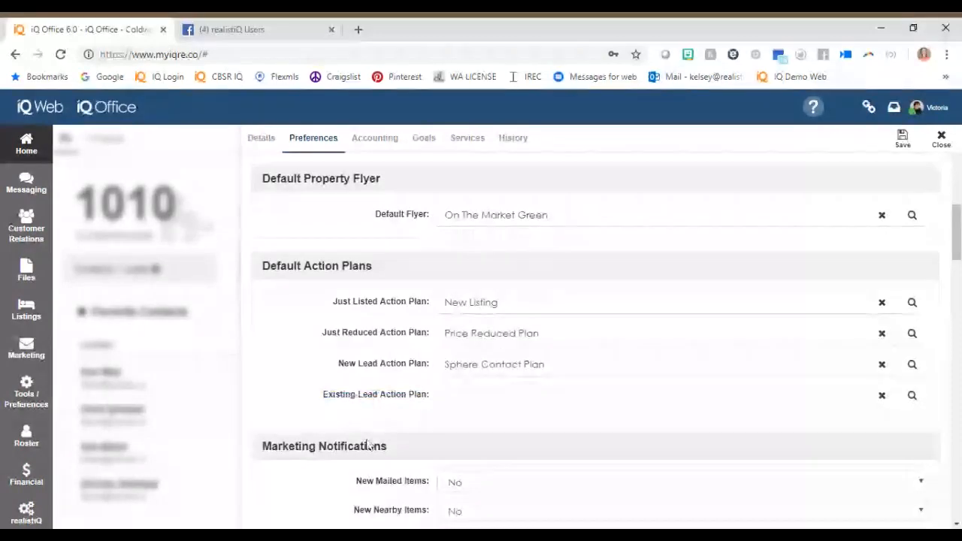
drag(367, 214, 430, 215)
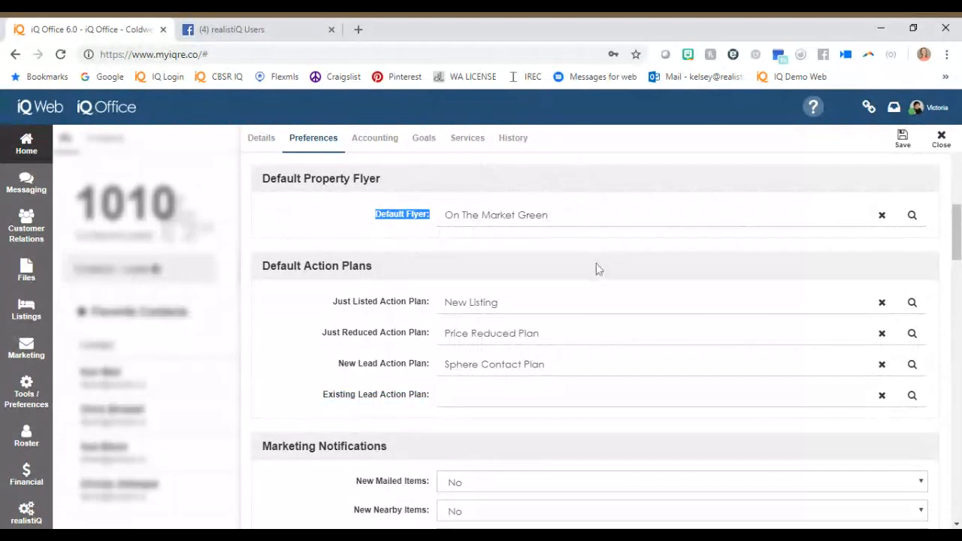
scroll(295, 327, down, 2)
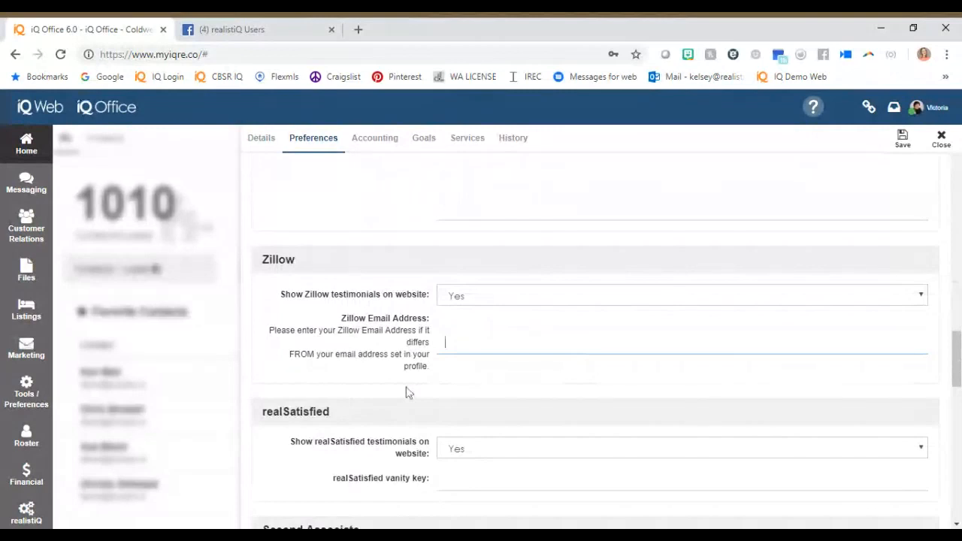
scroll(406, 392, down, 1)
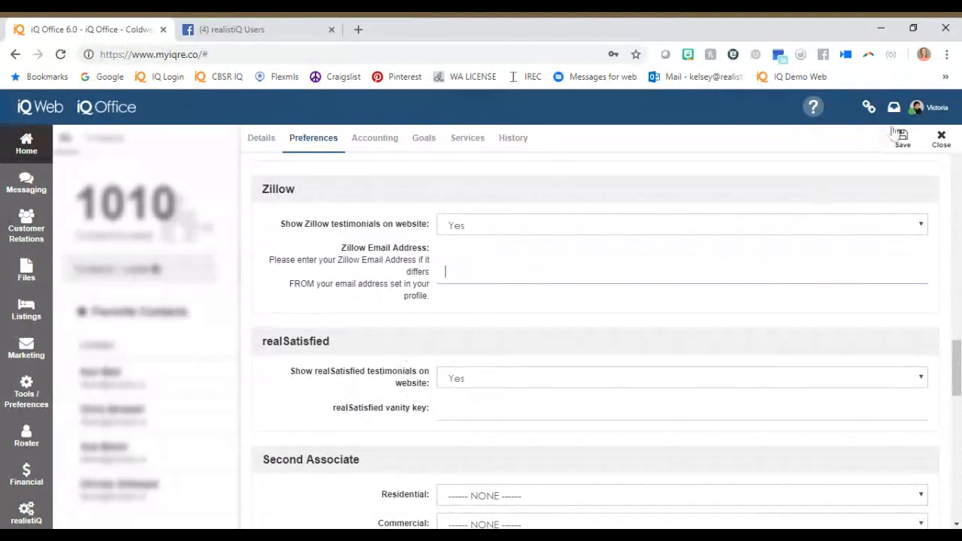
click(524, 298)
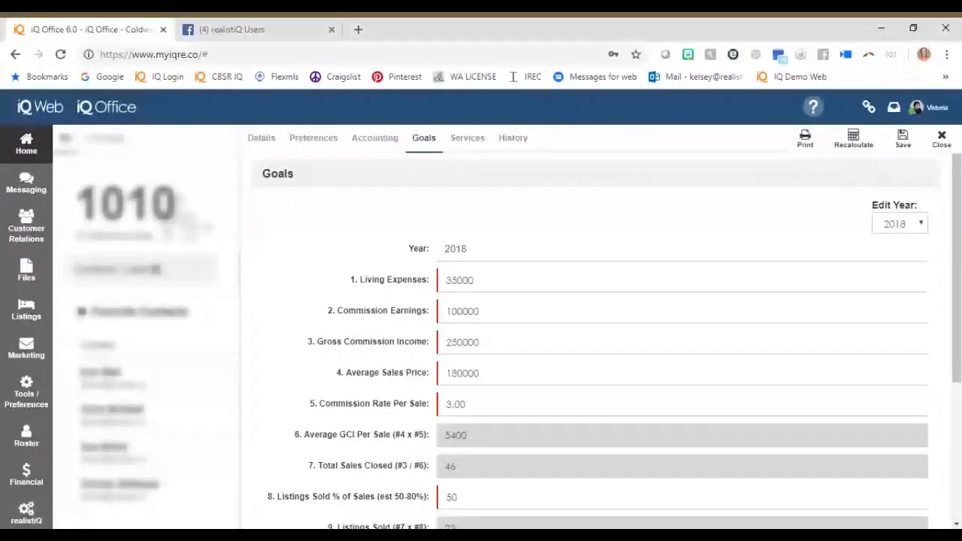
Set the Living Expenses amount in the 2018 goals to 26000.
double_click(475, 280)
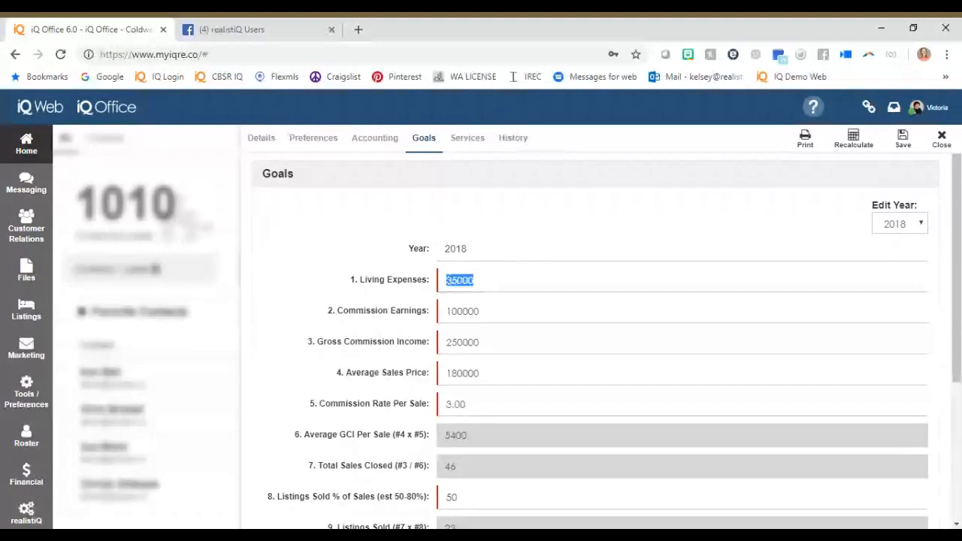
click(474, 281)
key(BackSpace)
key(BackSpace)
key(BackSpace)
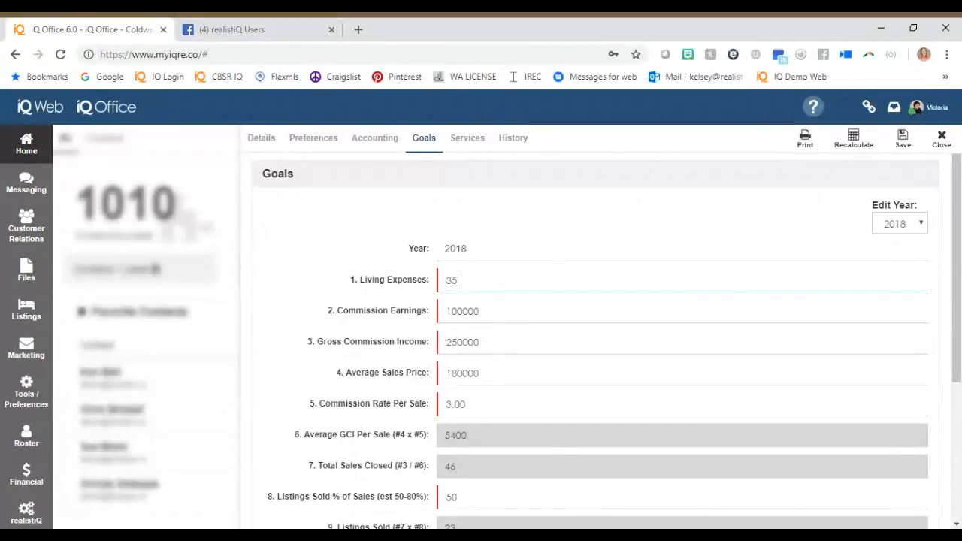
key(BackSpace)
key(BackSpace)
text(42000)
key(BackSpace)
key(BackSpace)
key(BackSpace)
key(BackSpace)
key(BackSpace)
text(26000)
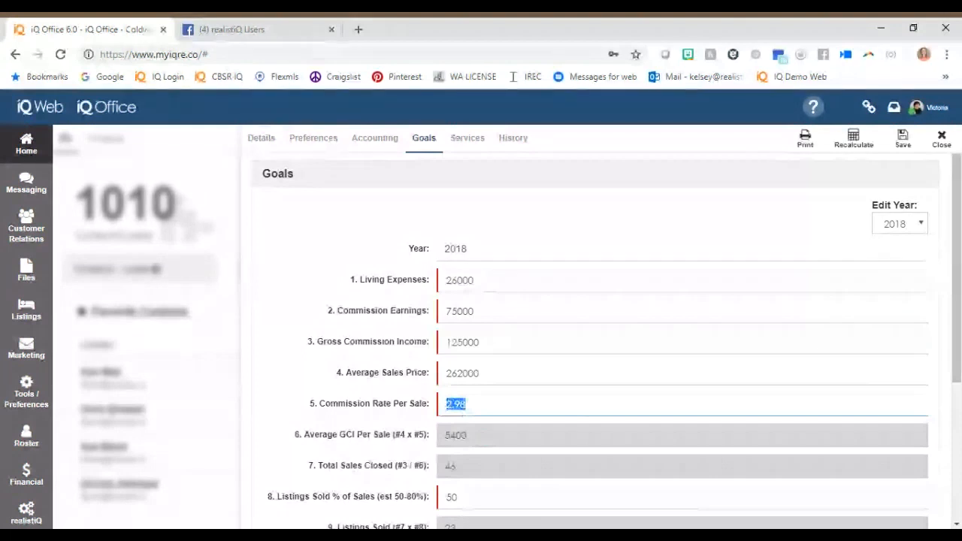
Look over the remaining 2018 goal fields down to Total Buyers Sold and close the agent profile.
scroll(481, 438, down, 1)
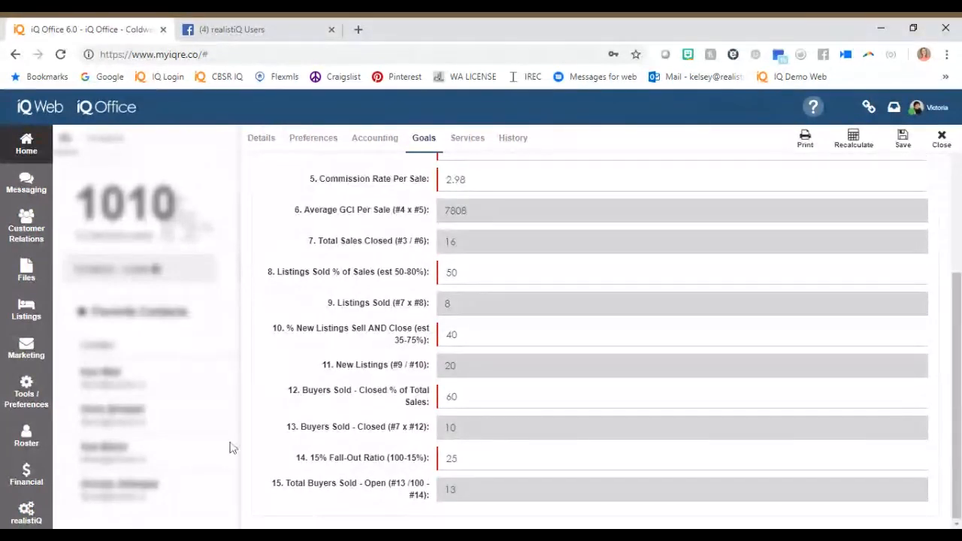
click(942, 141)
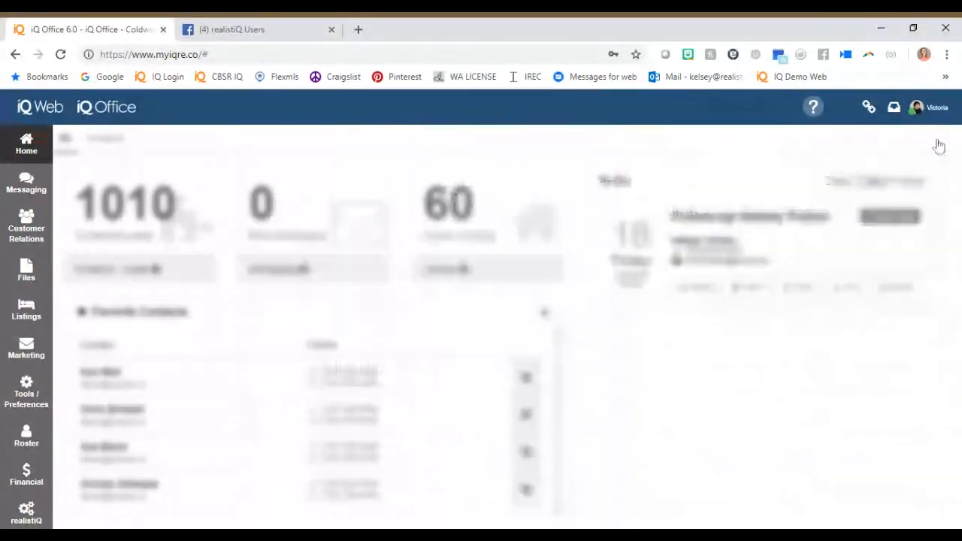
click(912, 109)
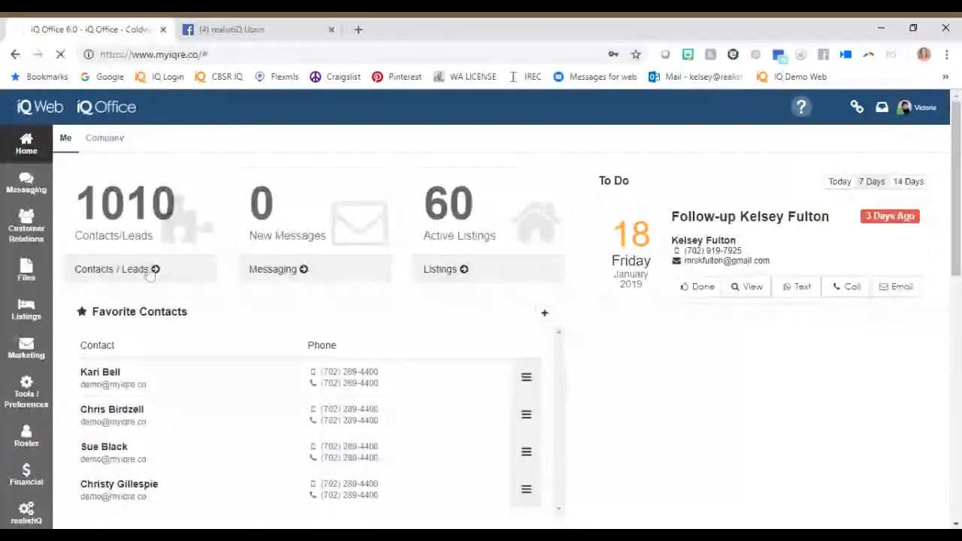
Open the Contacts / Leads list and add a contact type named "Past Employee" in Manage Contact Types.
click(153, 269)
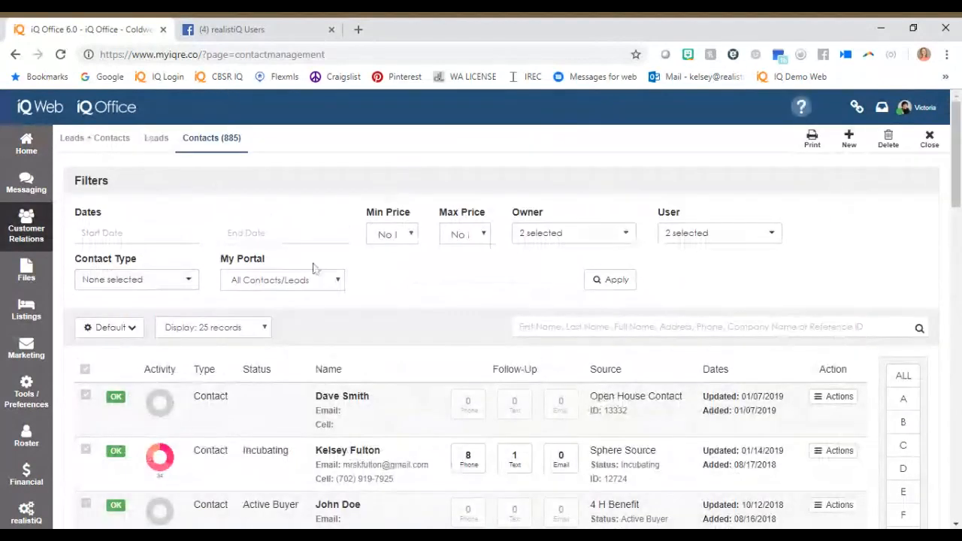
click(26, 227)
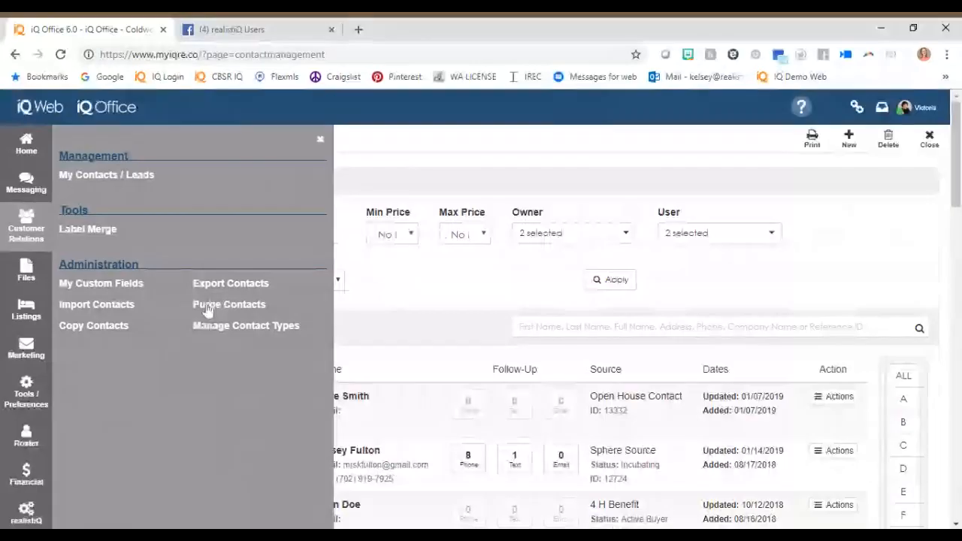
click(218, 326)
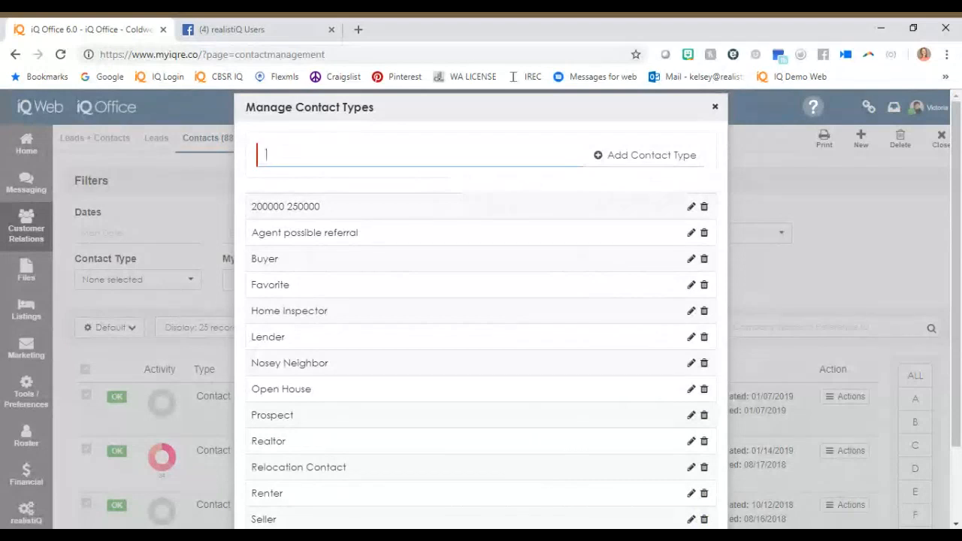
text(Past Employ)
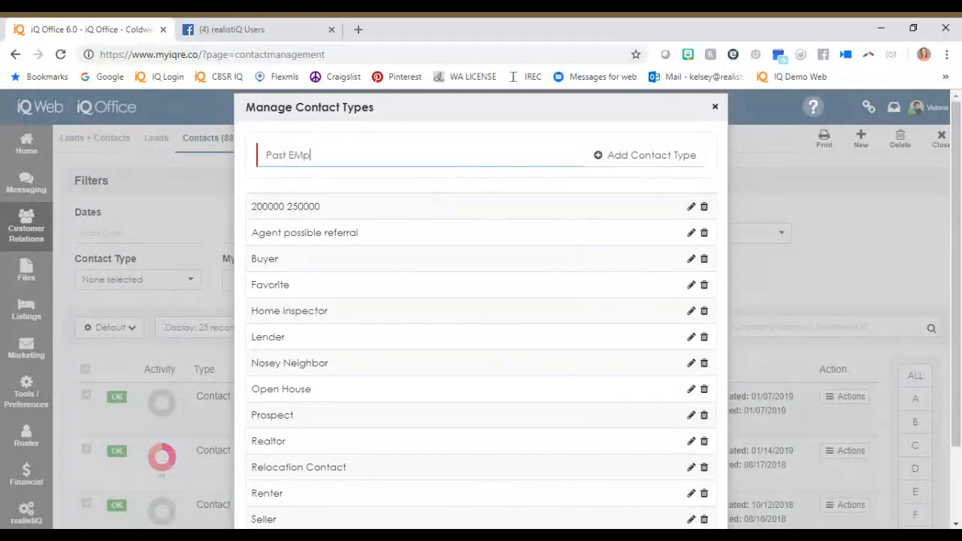
text(ee)
click(599, 157)
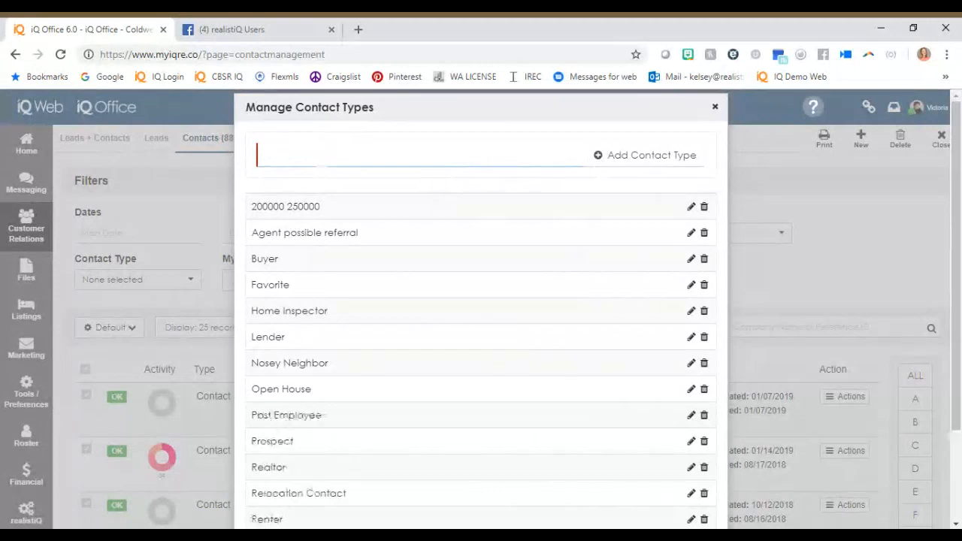
Enter "Luxury Buyer" as the name of another new contact type.
text(Luxury Buyer)
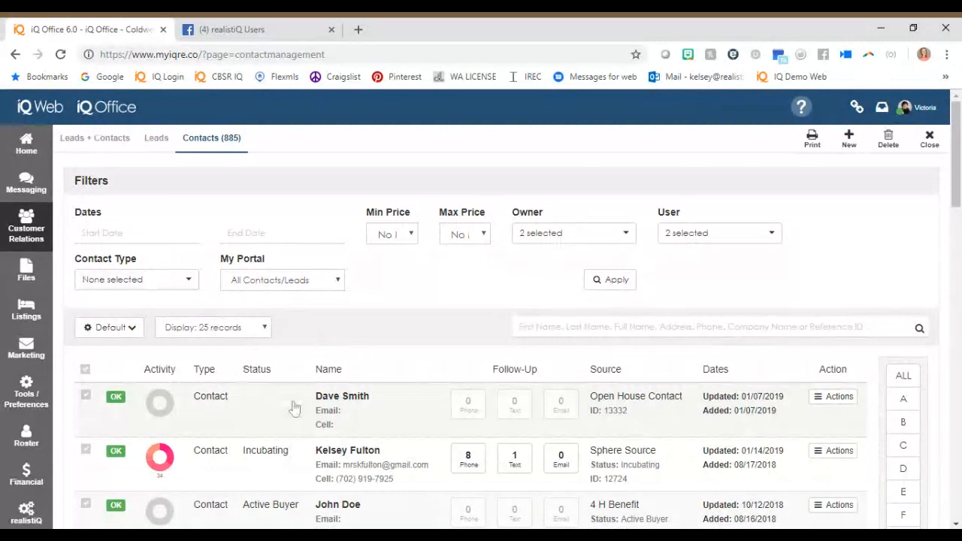
Open the first contact in the list and set its status to New with the note "Follow up with information about the area- just moved here".
click(294, 407)
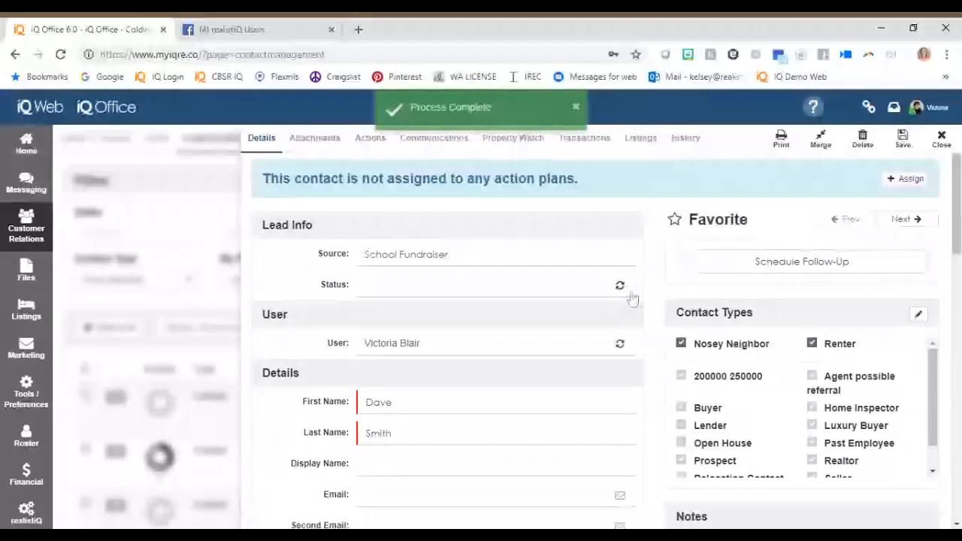
click(630, 295)
text(Follow up wi)
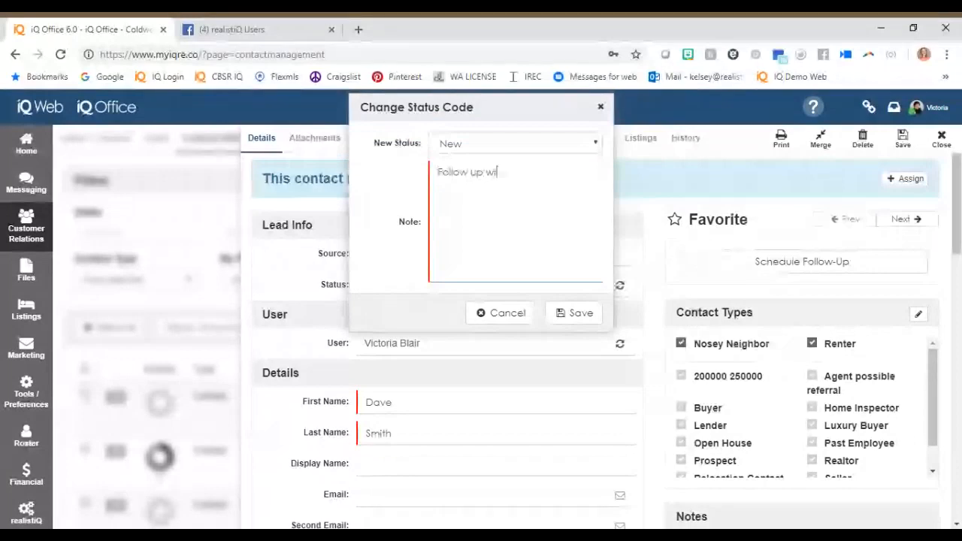
text(th information a)
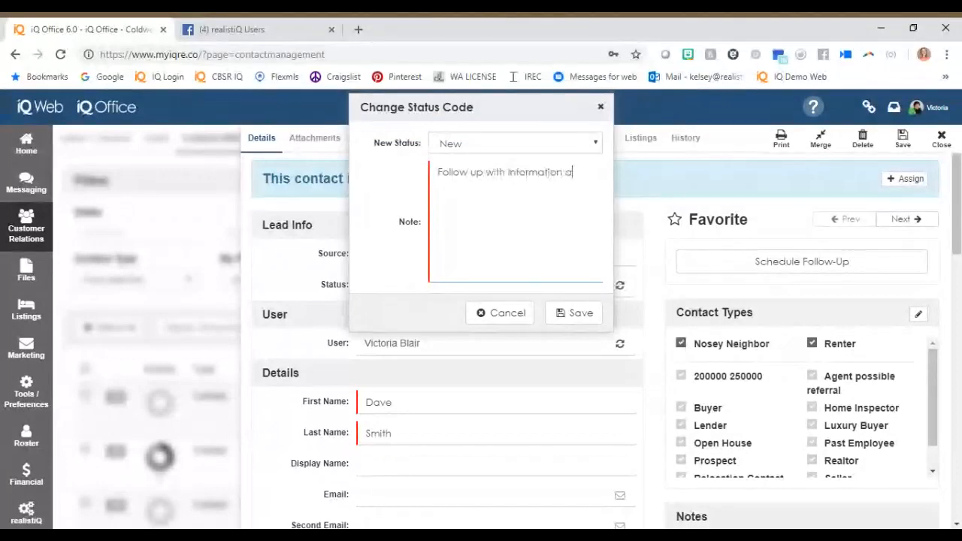
text(bout the area- just)
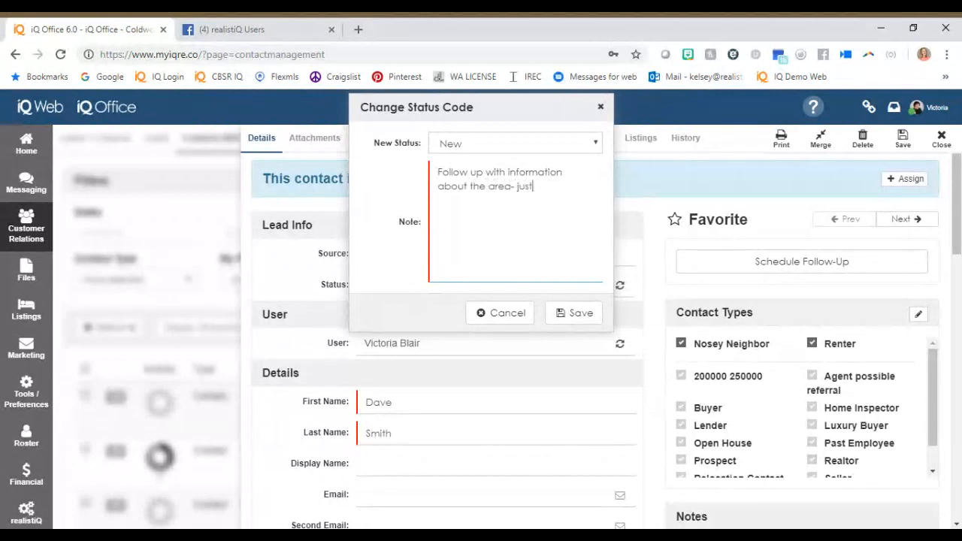
text(moved here)
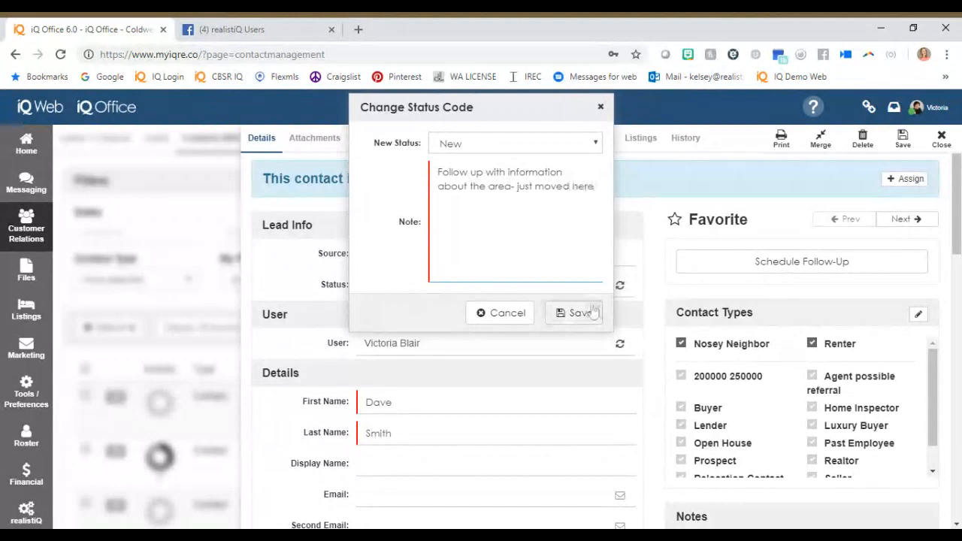
click(593, 312)
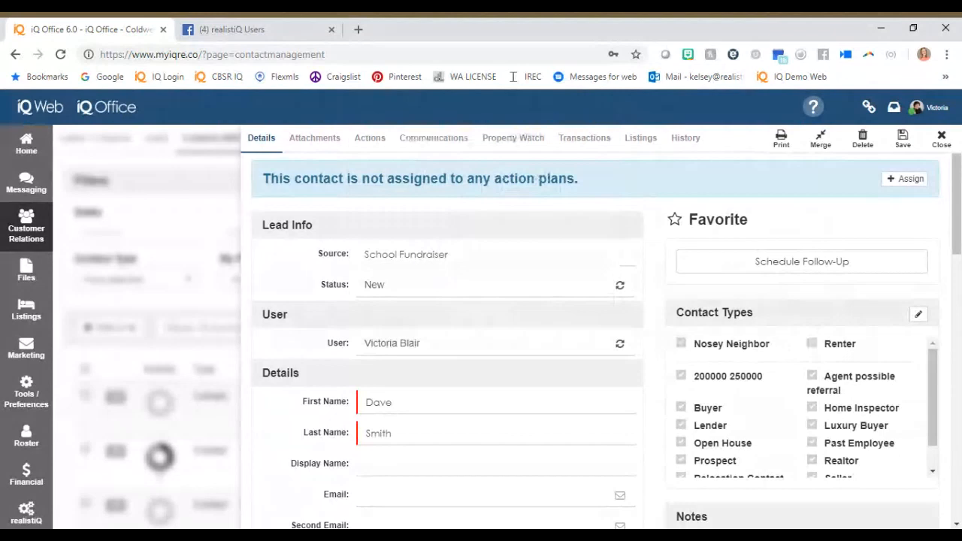
Assign the Buyer, Lender, Prospect and Renter types to the contact, and save a follow-up named "Possible buyer follow up" due 01/29/2019 at 9:45 AM.
scroll(885, 158, down, 1)
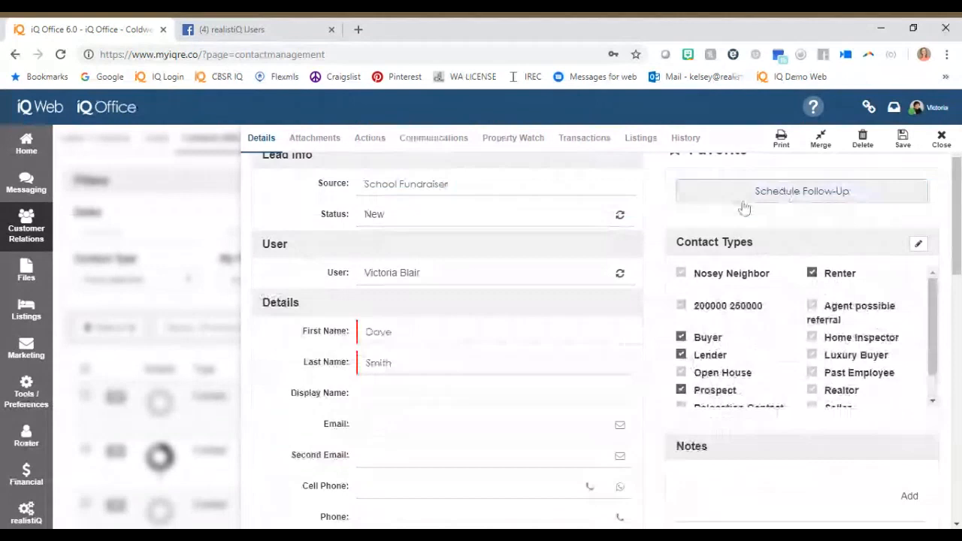
click(885, 156)
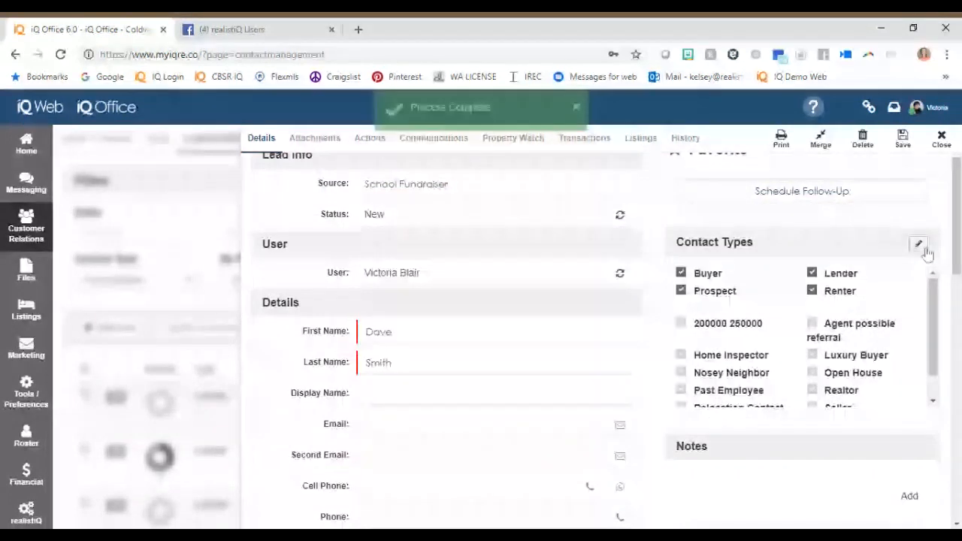
scroll(833, 325, up, 1)
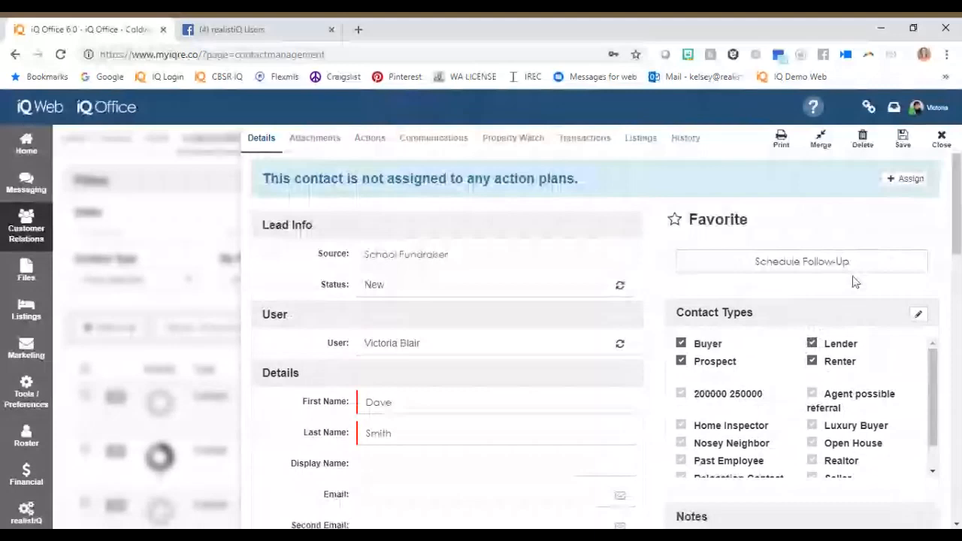
click(853, 268)
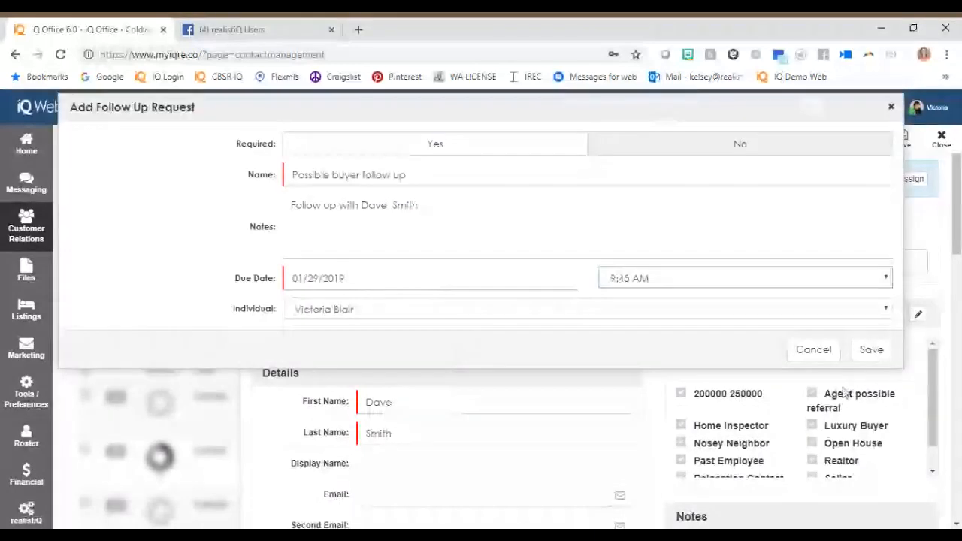
click(871, 350)
Look over the contact's campaigns, lender information, social profile and portal settings, and close the contact.
scroll(716, 340, down, 5)
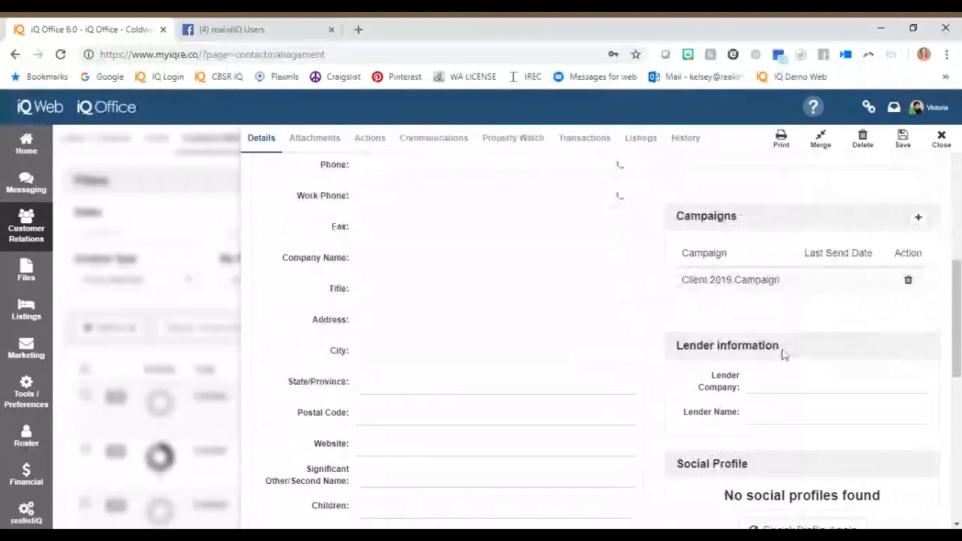
triple_click(783, 355)
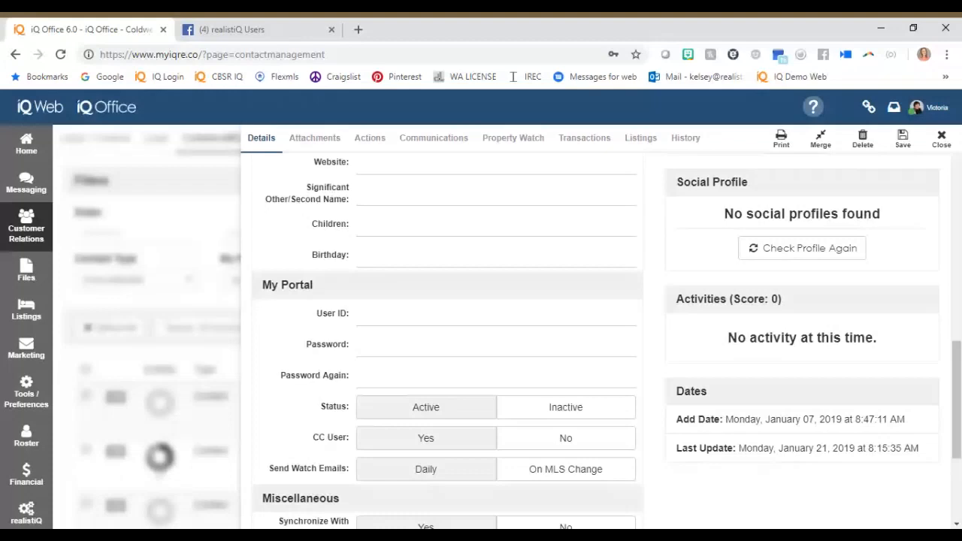
click(941, 139)
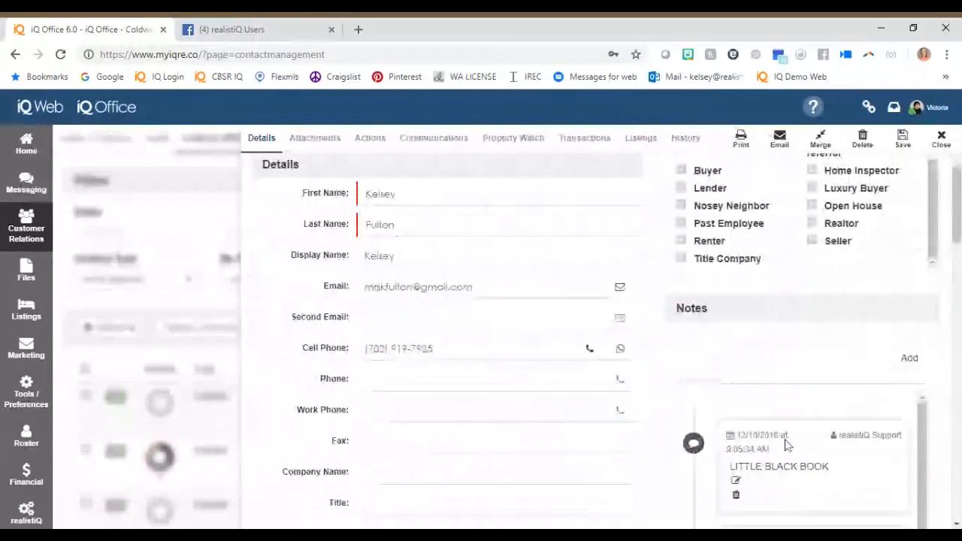
Review the second contact's notes and highlight the Activities score in its details.
scroll(786, 445, down, 5)
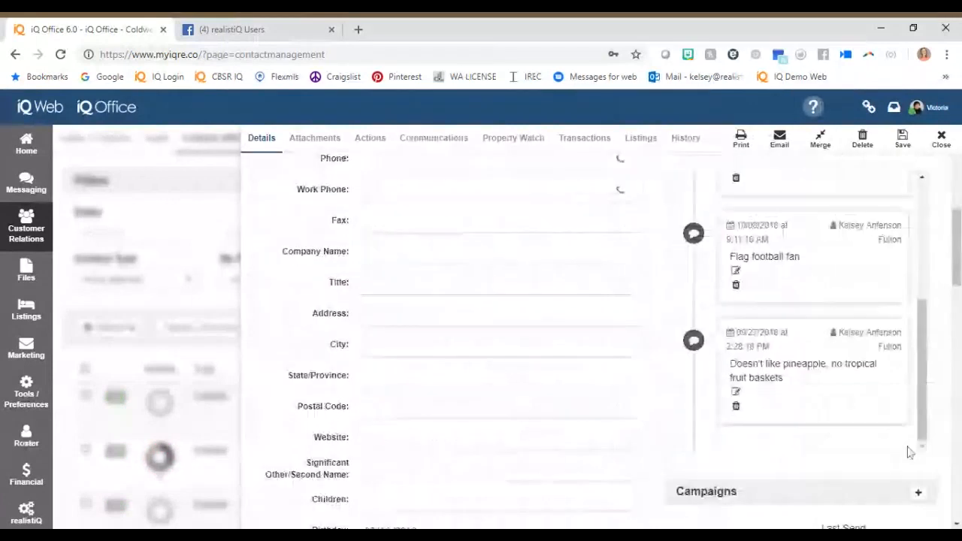
scroll(908, 452, down, 10)
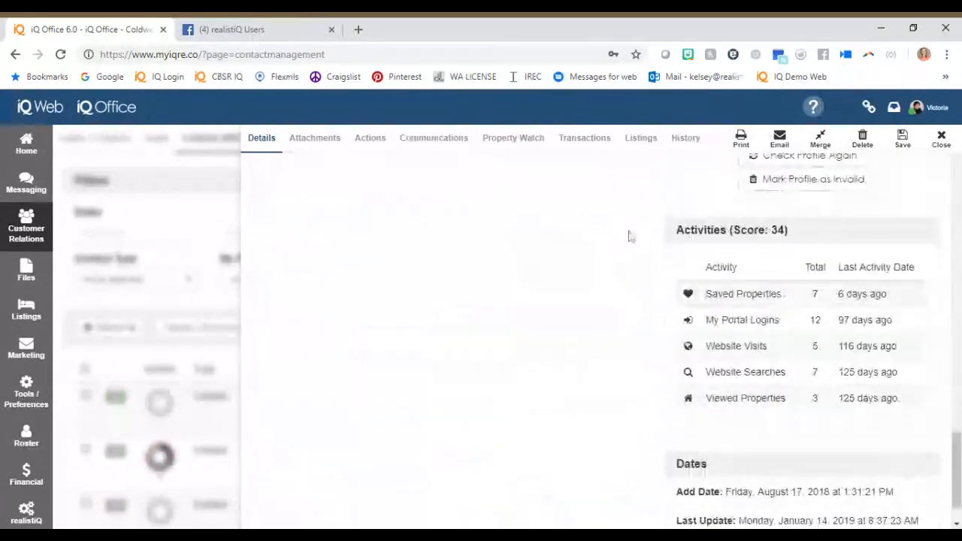
drag(630, 236, 787, 232)
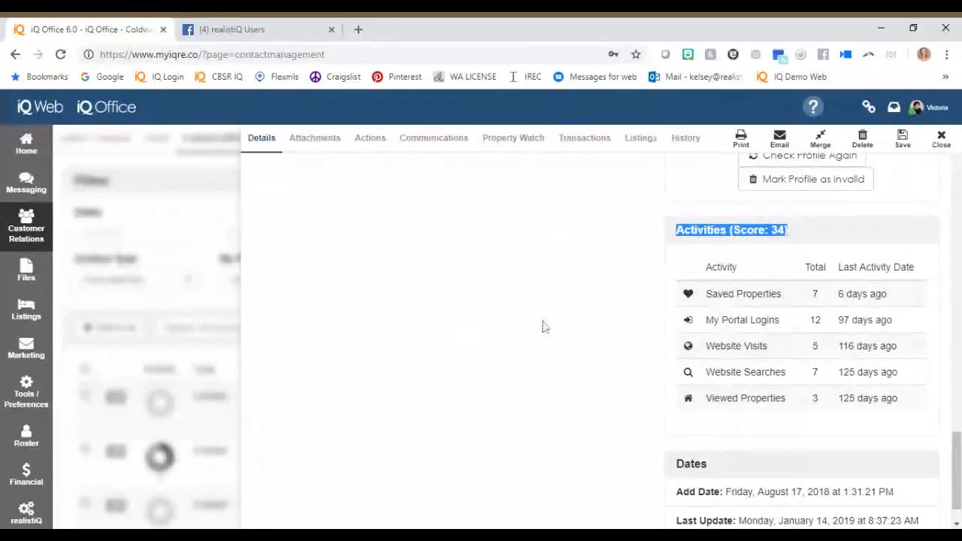
scroll(545, 327, up, 5)
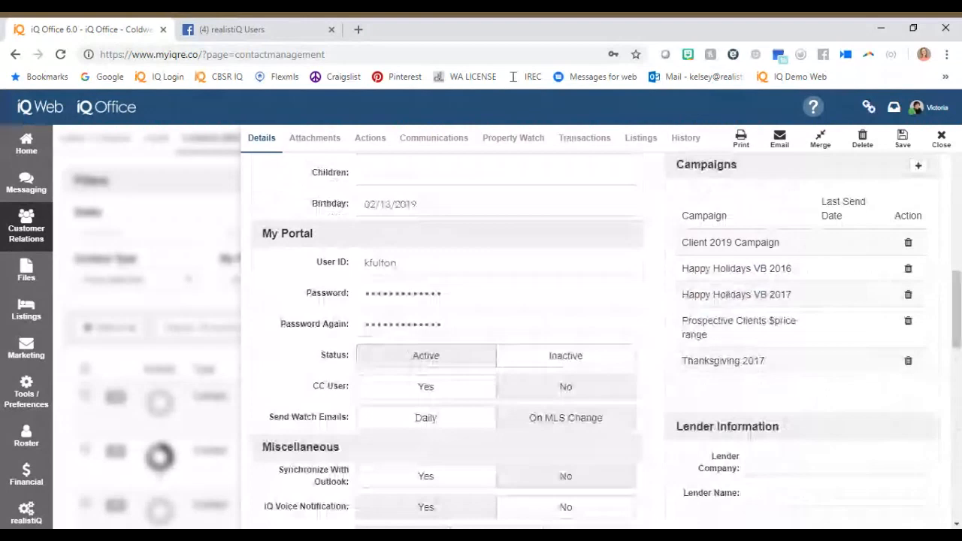
Look at the contact's My Portal login and Property Watch, and set Send Watch Emails to On MLS Change.
click(398, 264)
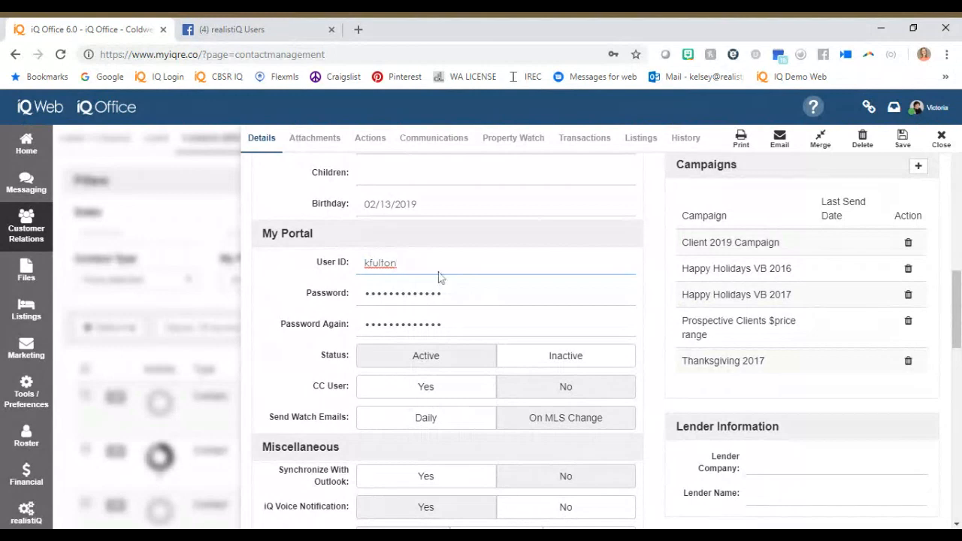
click(507, 147)
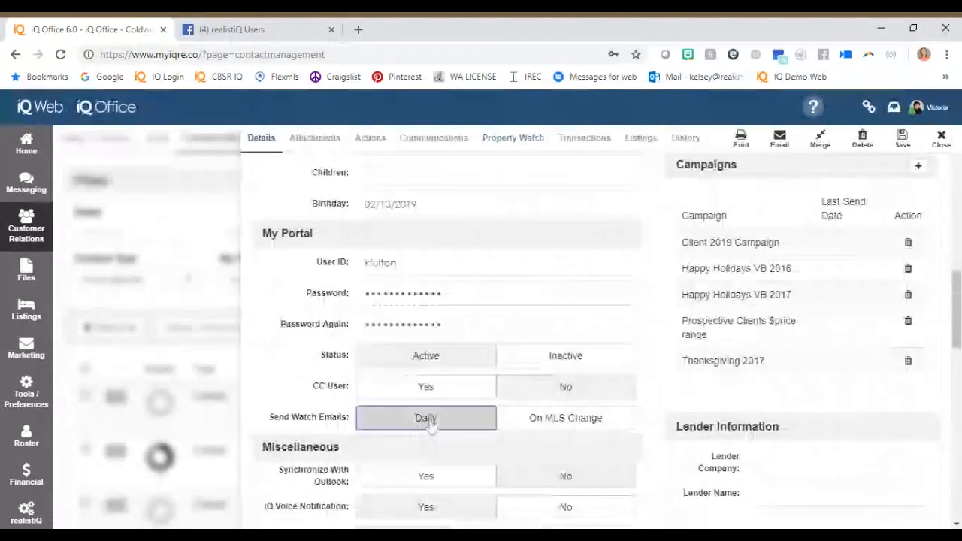
click(603, 421)
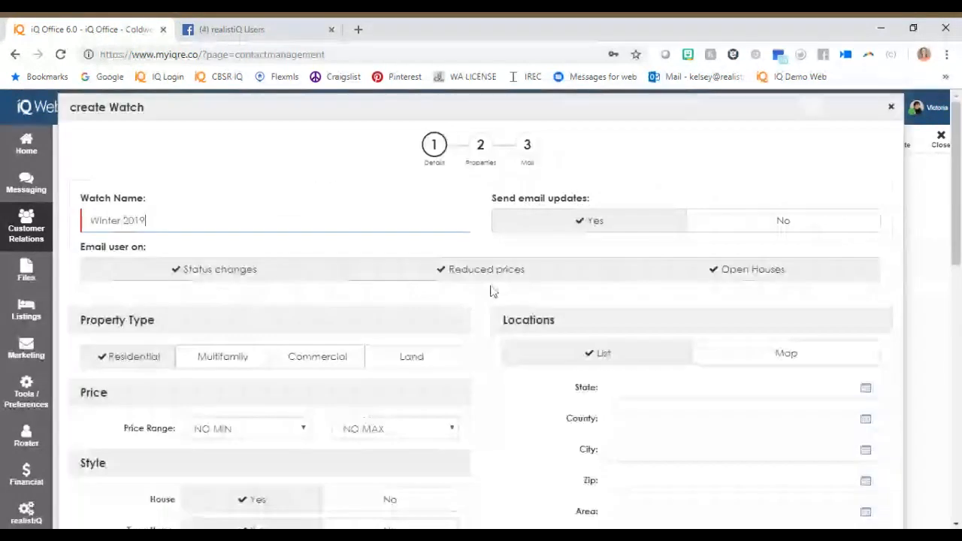
Limit the Winter 2019 watch's email updates to status changes and set its price range from $290,000 to $310,000.
click(747, 269)
click(516, 274)
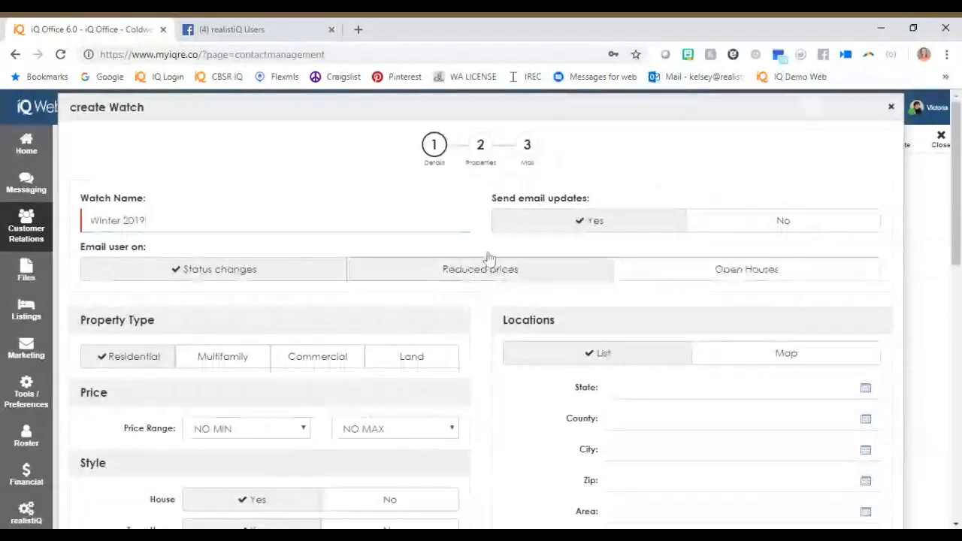
scroll(249, 294, down, 2)
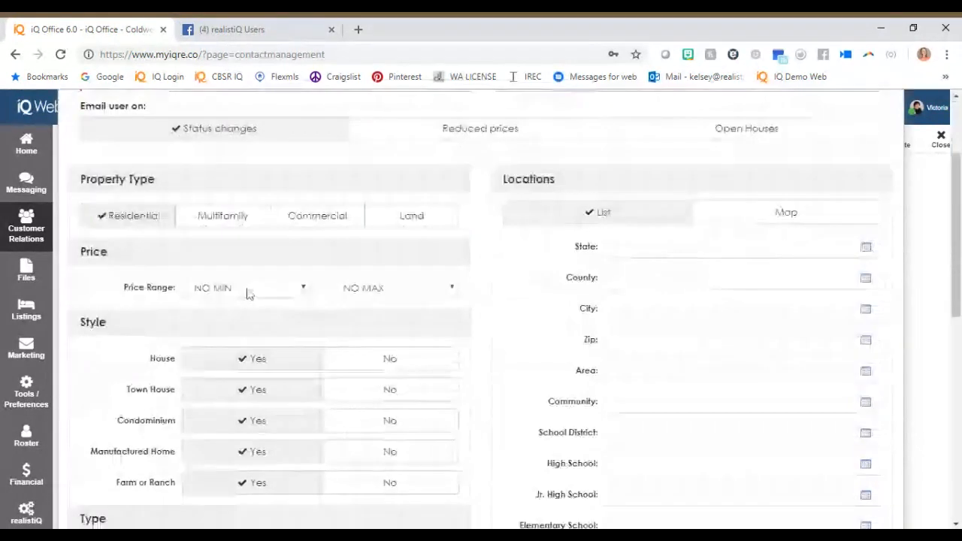
click(250, 294)
click(264, 255)
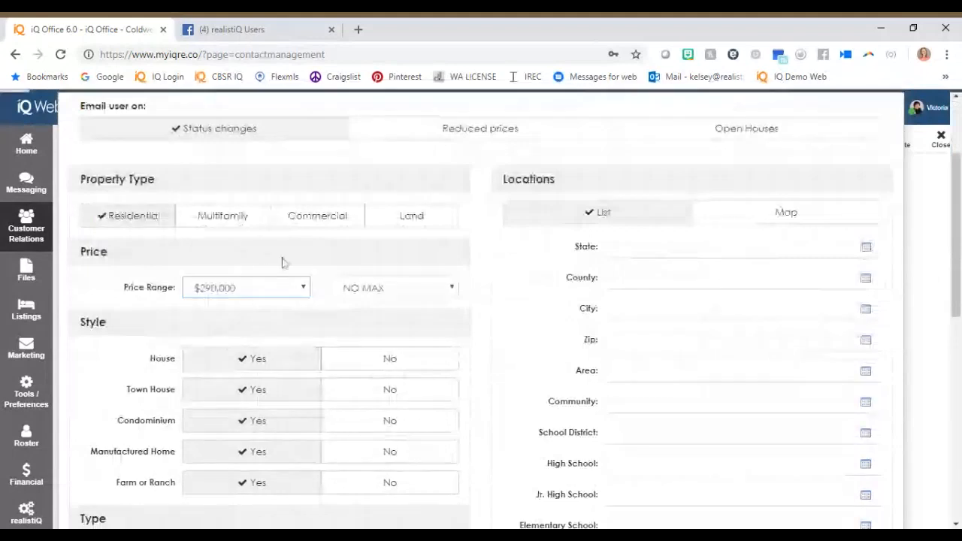
click(396, 288)
click(406, 271)
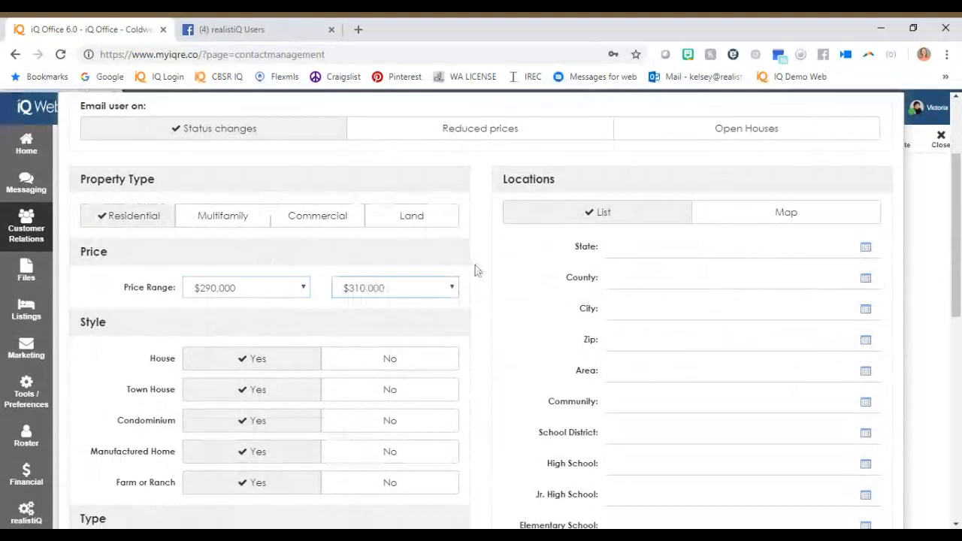
Check the watch's matching record count, and try excluding Resale properties before including them again.
scroll(476, 271, down, 5)
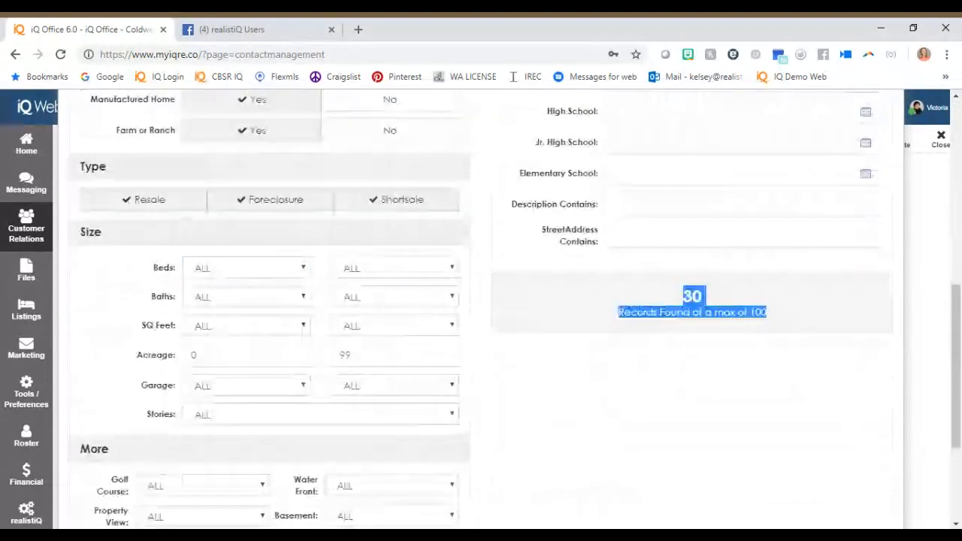
click(756, 307)
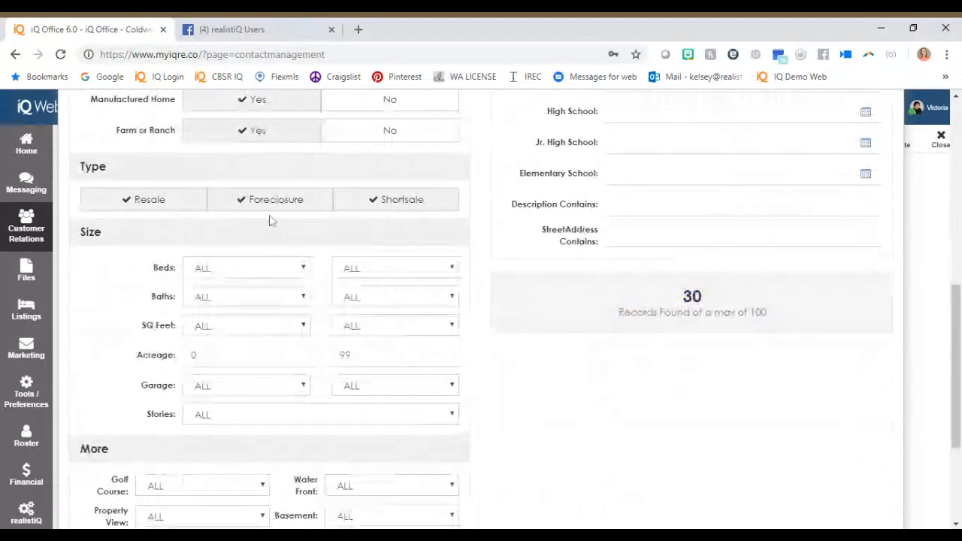
scroll(271, 221, up, 3)
click(188, 422)
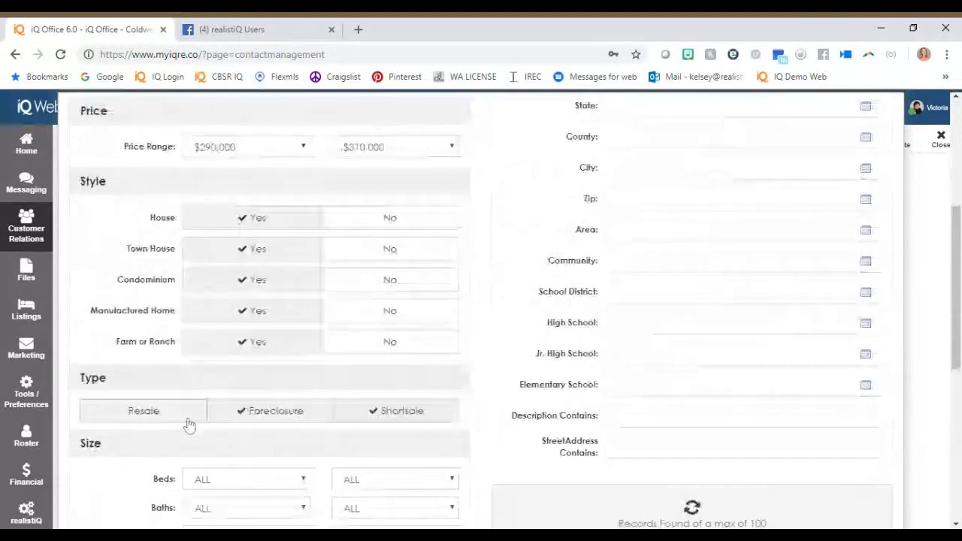
click(188, 421)
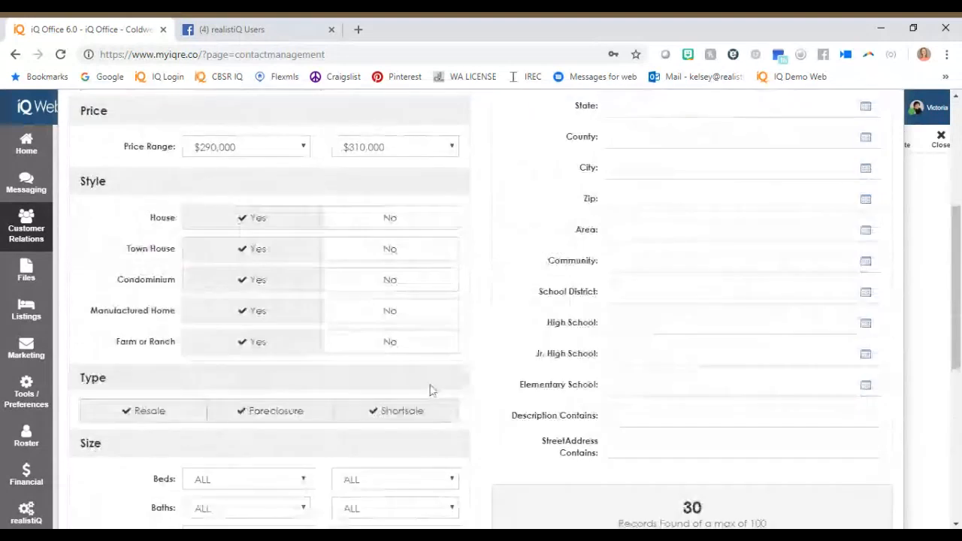
Look over the watch's size fields and additional criteria such as golf course, basement, pool and status.
scroll(231, 401, down, 2)
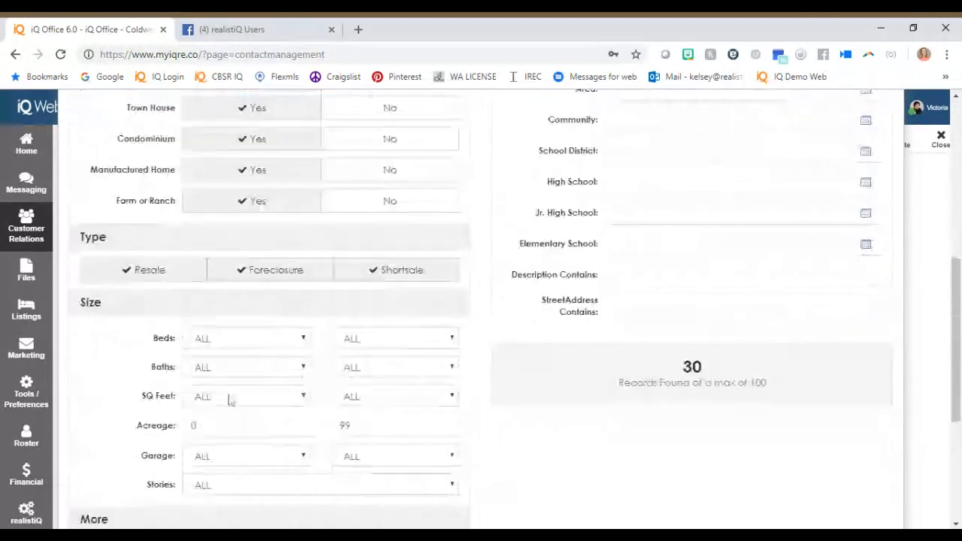
scroll(231, 400, down, 3)
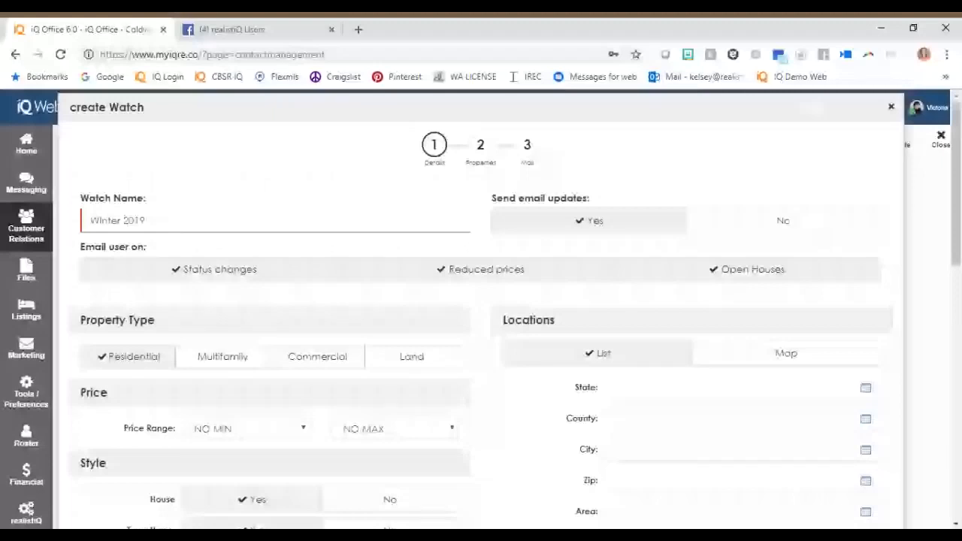
scroll(849, 495, down, 8)
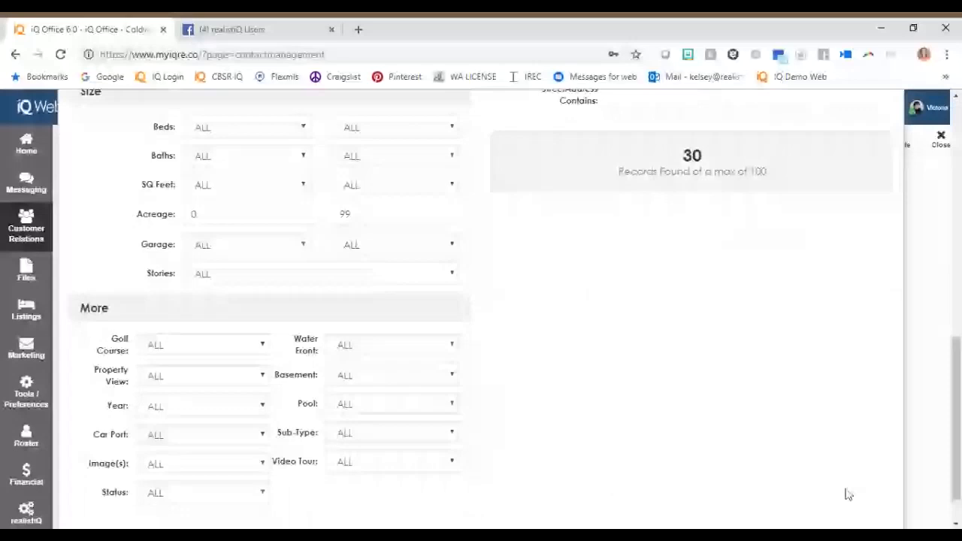
scroll(506, 254, down, 1)
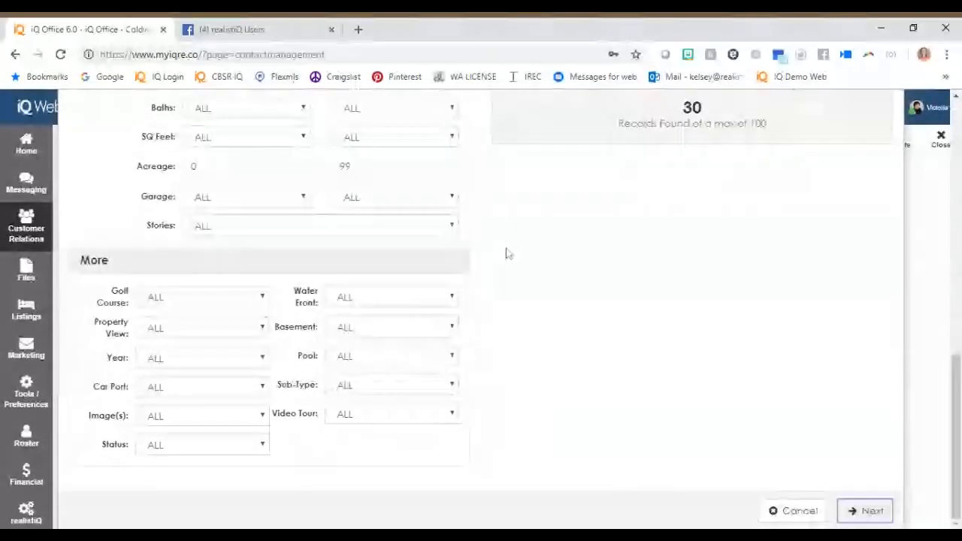
Leave the watch setup and review the contact's watched properties, existing watches and stats in Property Watch.
scroll(506, 254, up, 5)
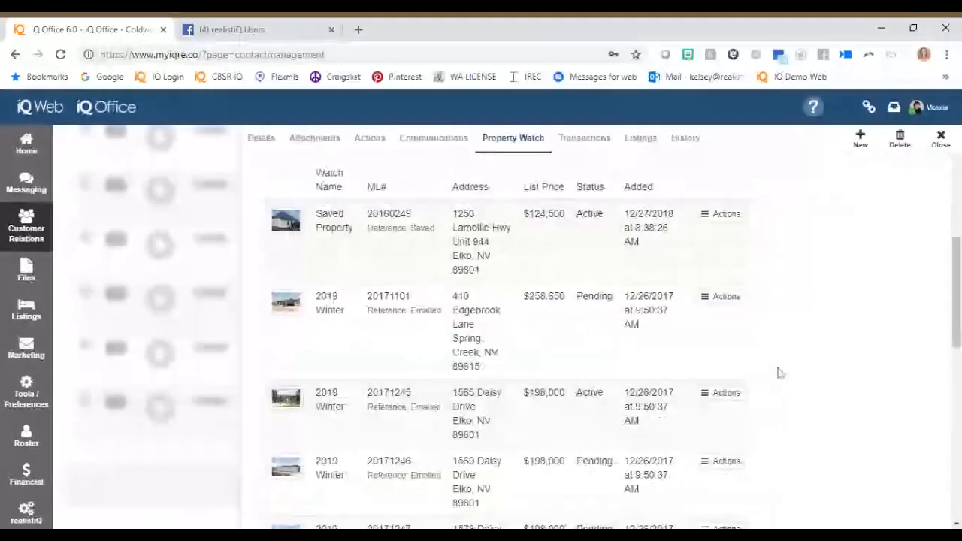
scroll(779, 374, up, 4)
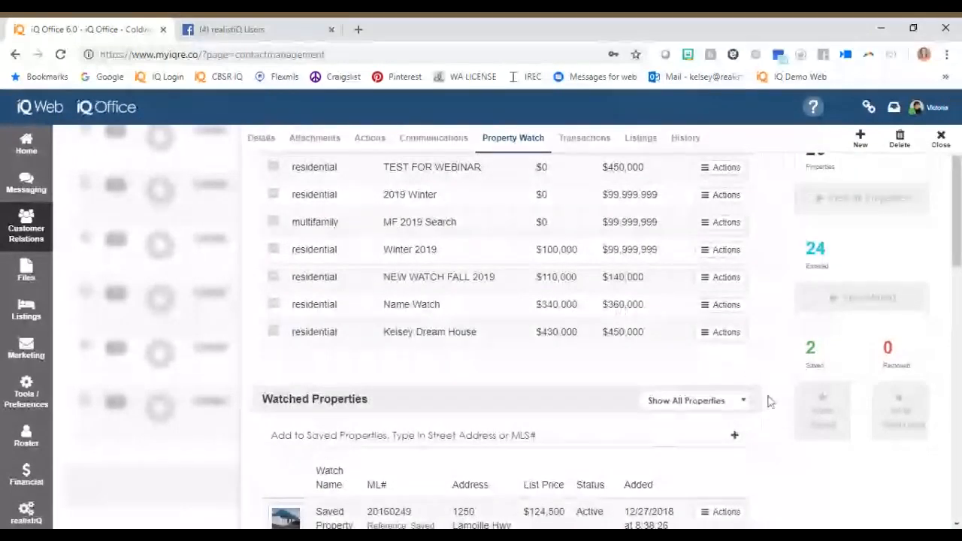
scroll(768, 402, up, 1)
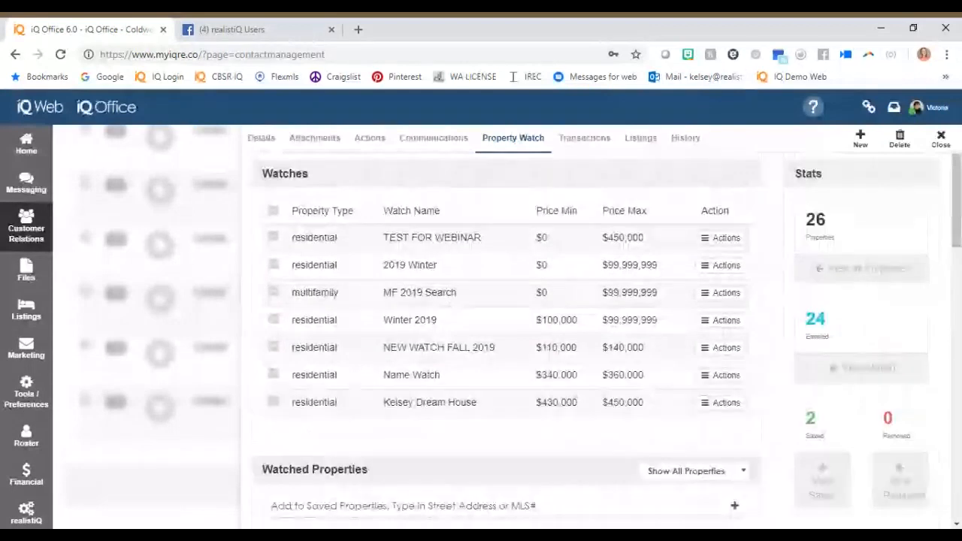
Go over the Property Watch stats for emailed, saved and removed properties, then the watched properties' listing details.
double_click(808, 174)
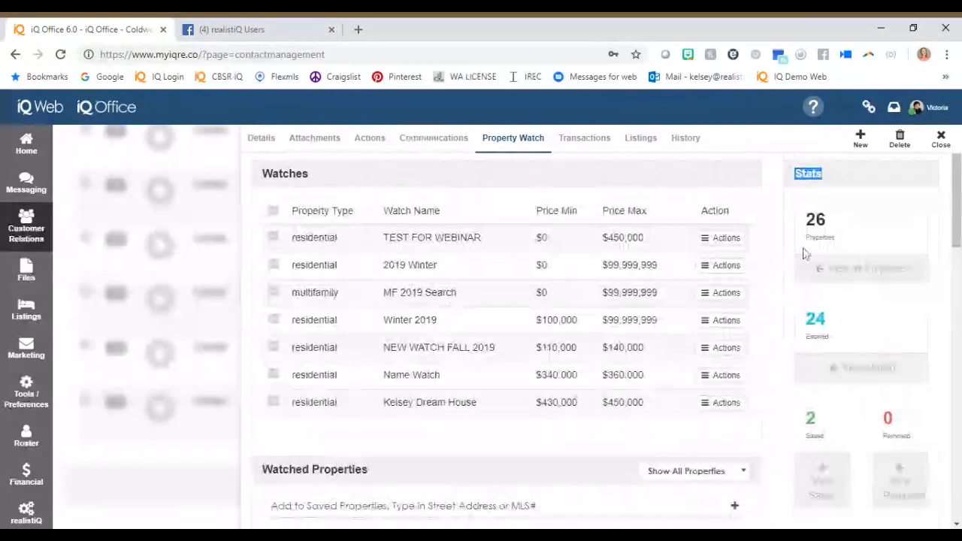
scroll(884, 352, down, 2)
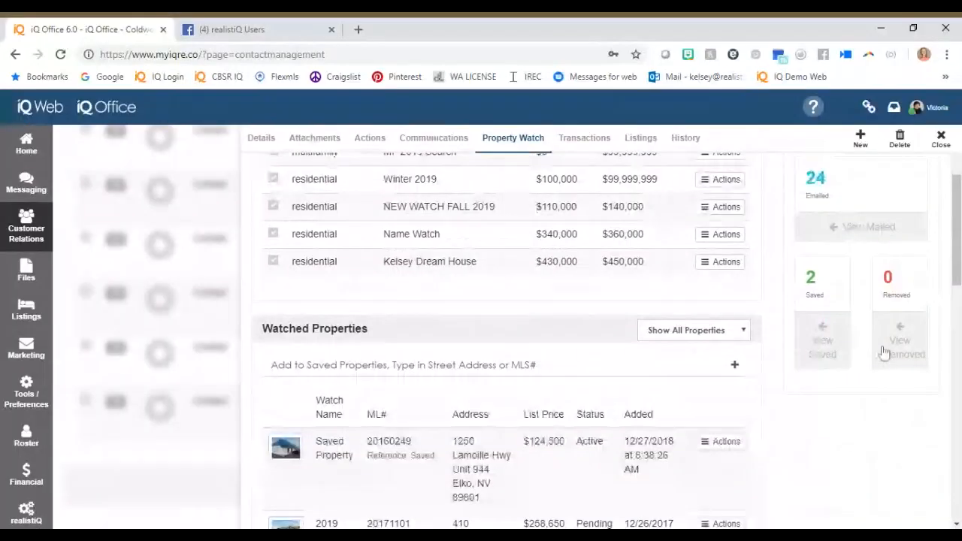
scroll(884, 353, down, 2)
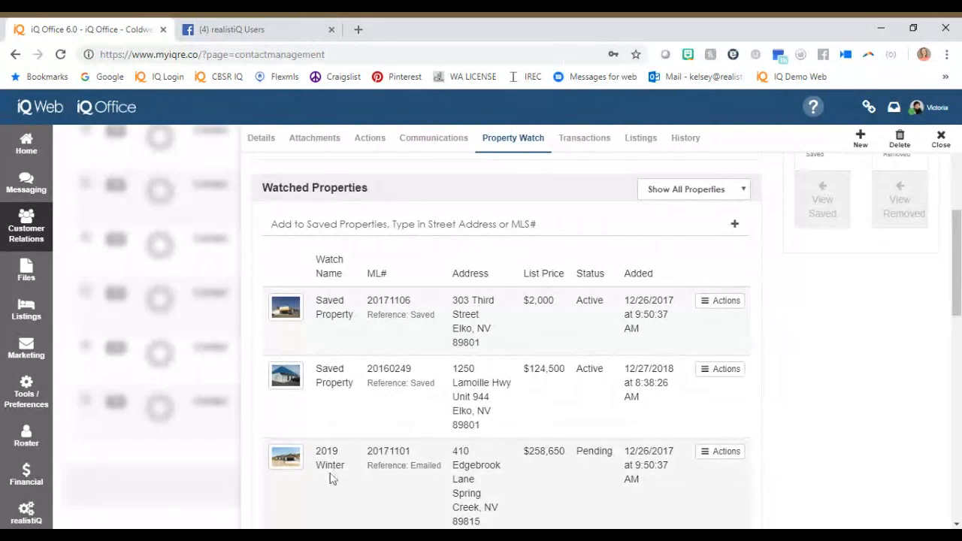
Review the contact's scheduled actions, the follow-up scheduling option in the contact details, and the assigned action plans.
click(370, 140)
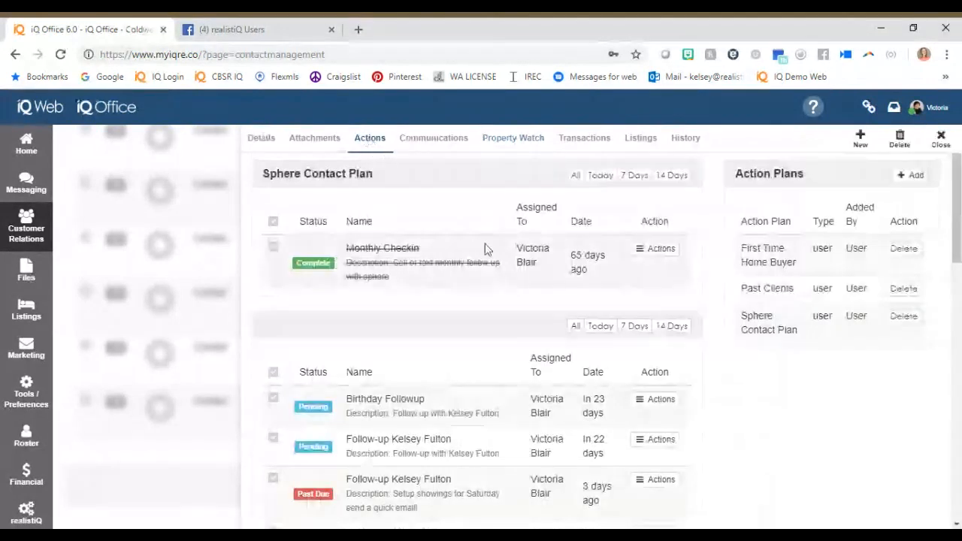
click(261, 138)
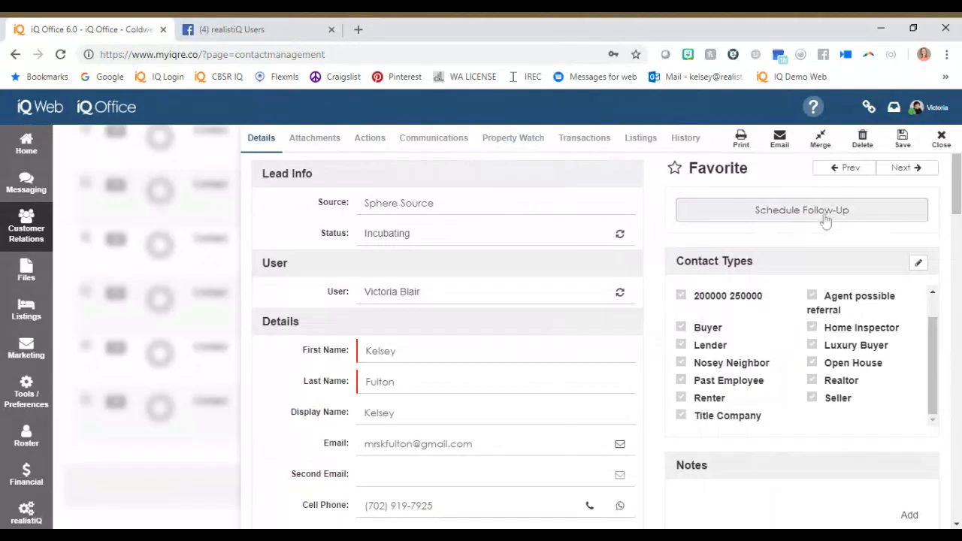
click(825, 214)
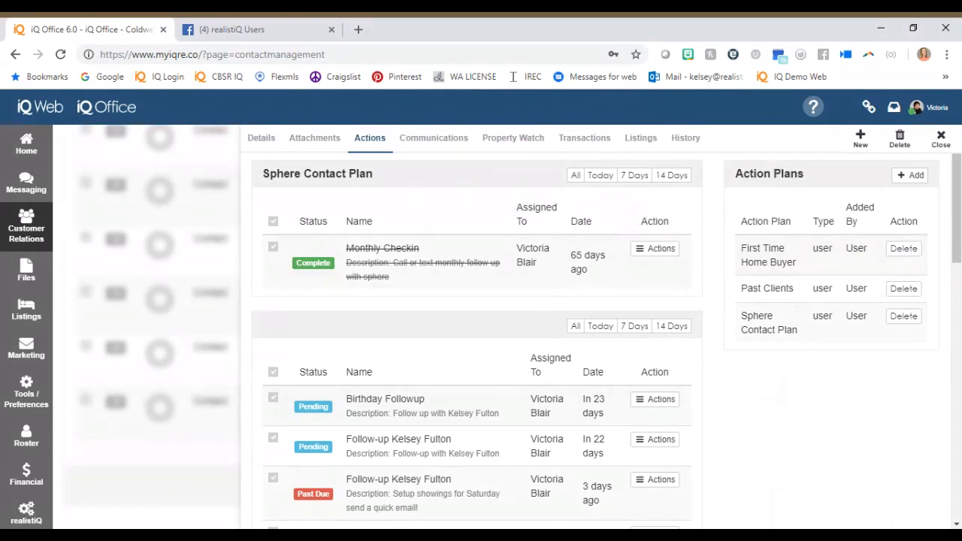
drag(738, 181, 812, 179)
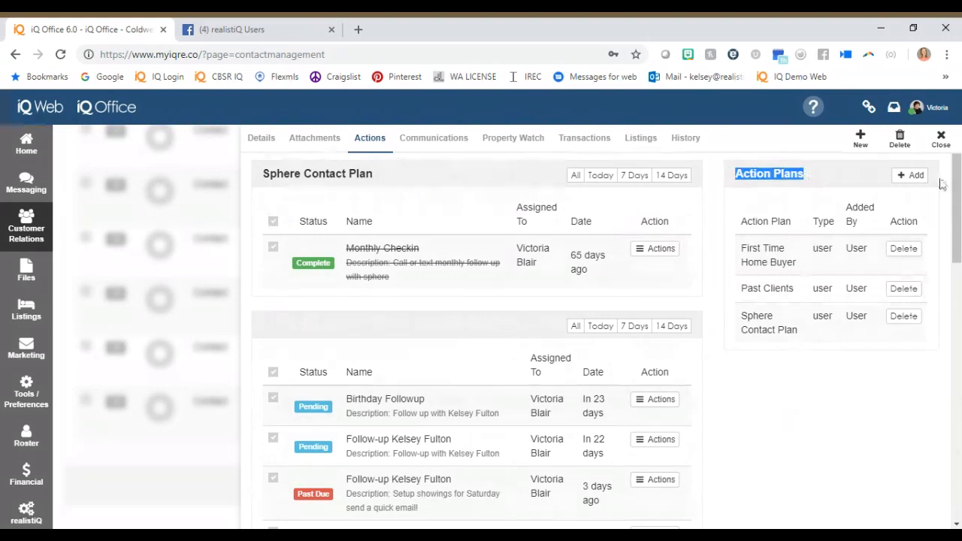
Delete the Past Clients action plan from the contact and filter the Sphere Contact Plan actions to 7 days.
click(913, 176)
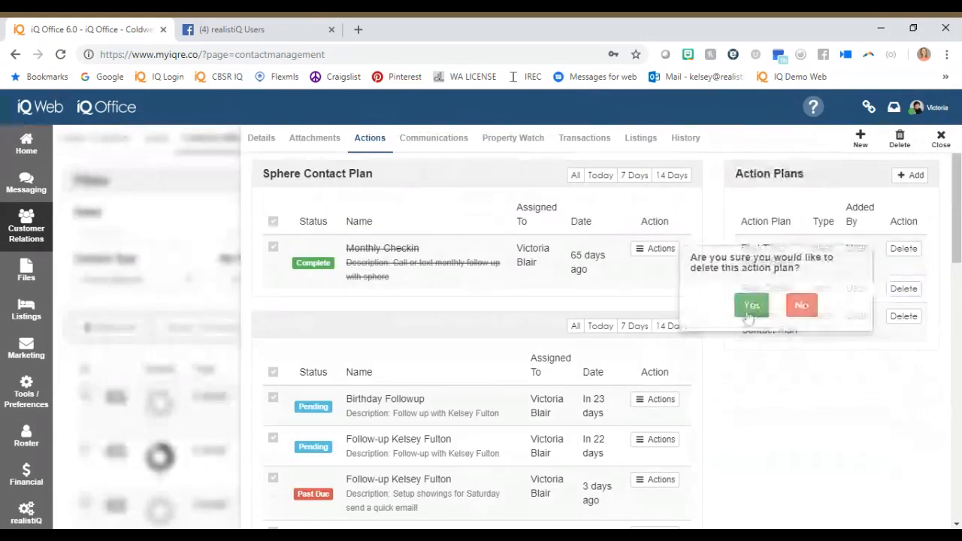
click(749, 305)
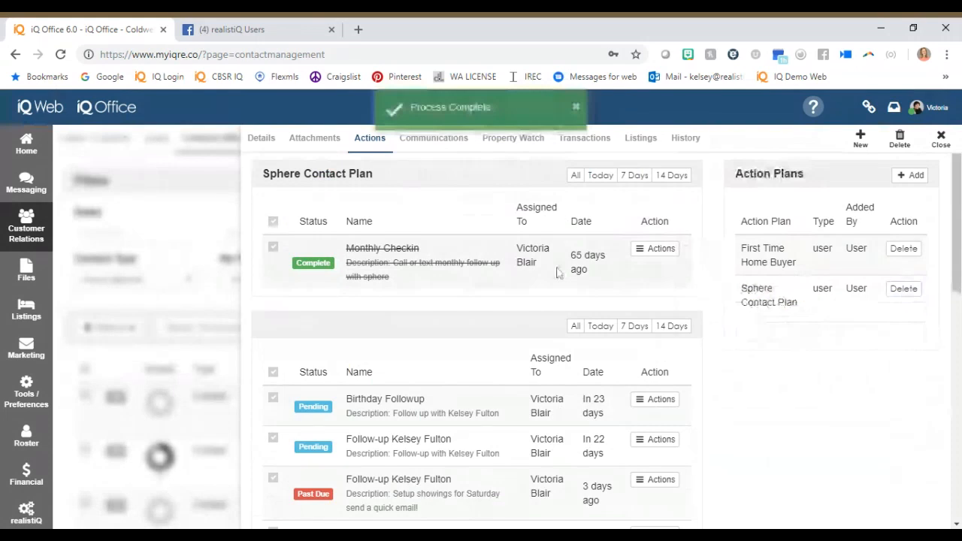
click(634, 177)
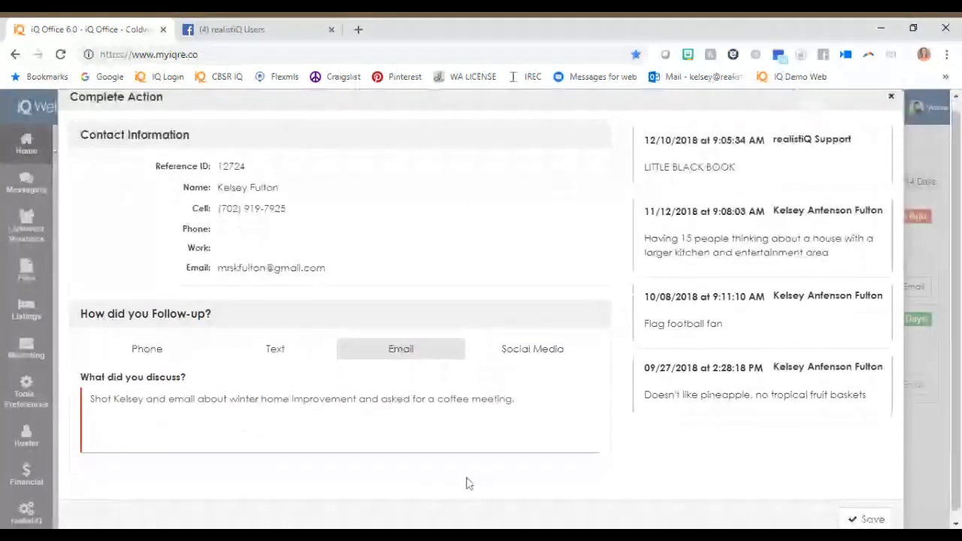
Log the contact's follow-up as an email about winter home improvement that asked for a coffee meeting.
click(467, 483)
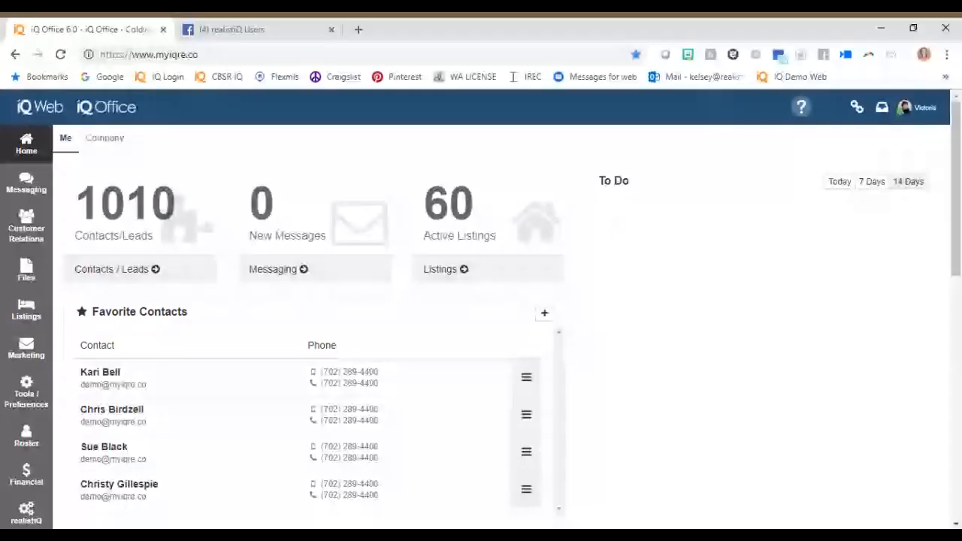
Open the agent's profile from the account options.
click(931, 110)
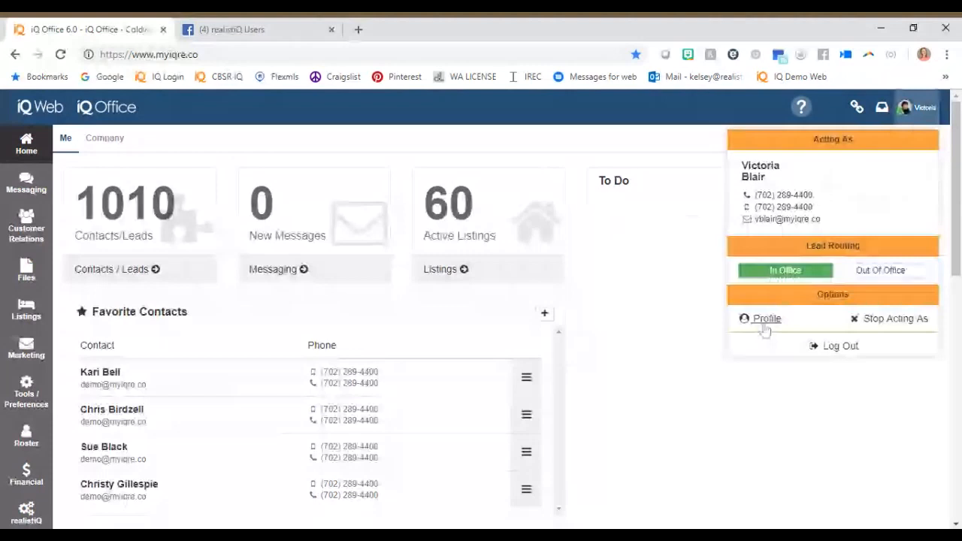
click(765, 322)
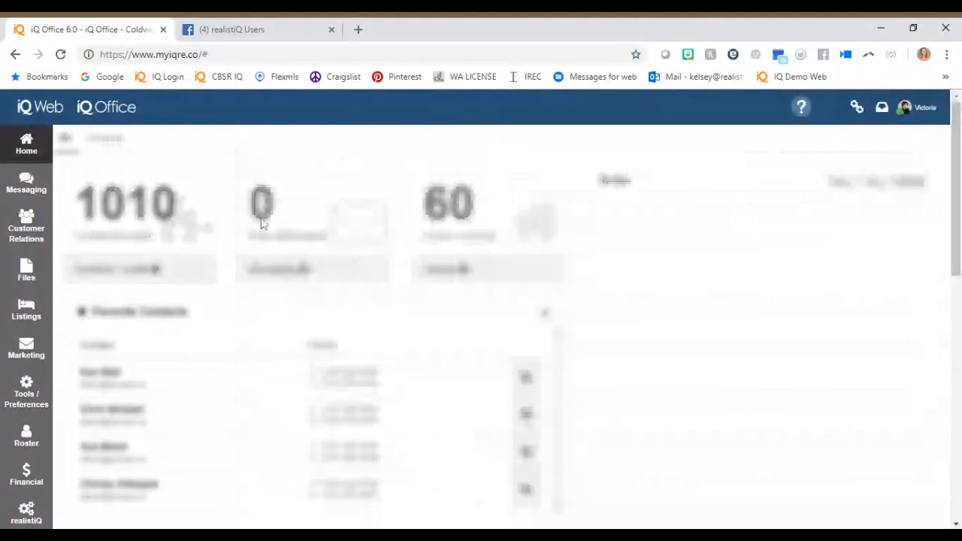
Look over the Tools / Preferences options and the Marketing options for print, email campaigns and blogs.
click(28, 377)
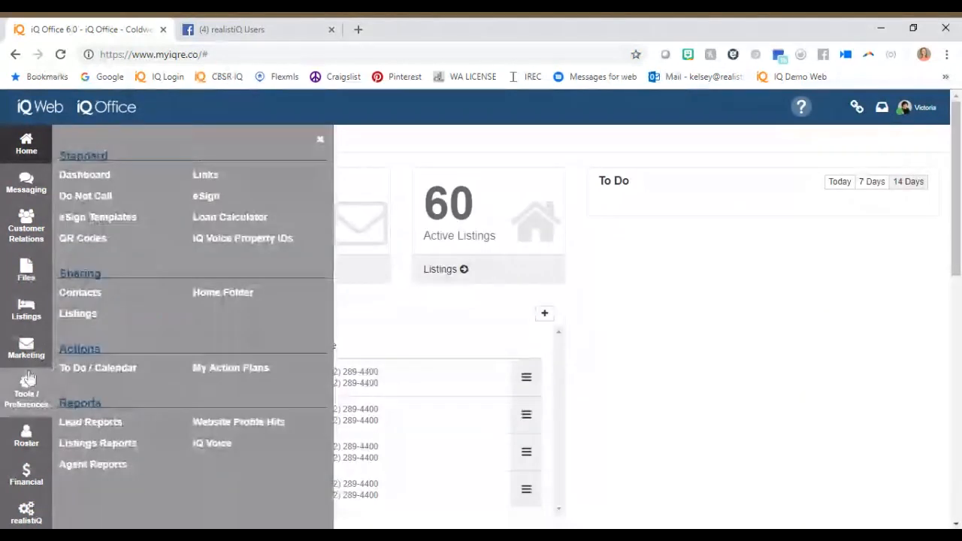
click(27, 358)
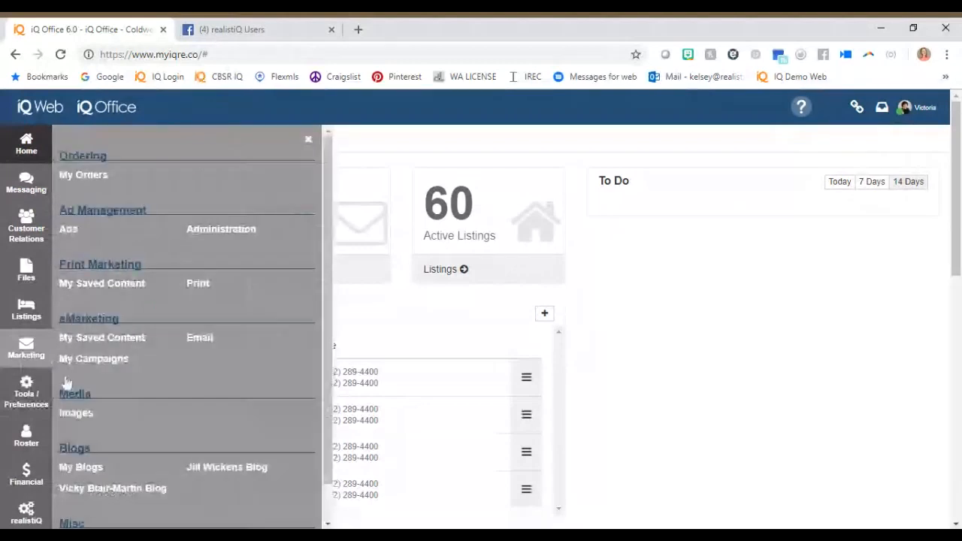
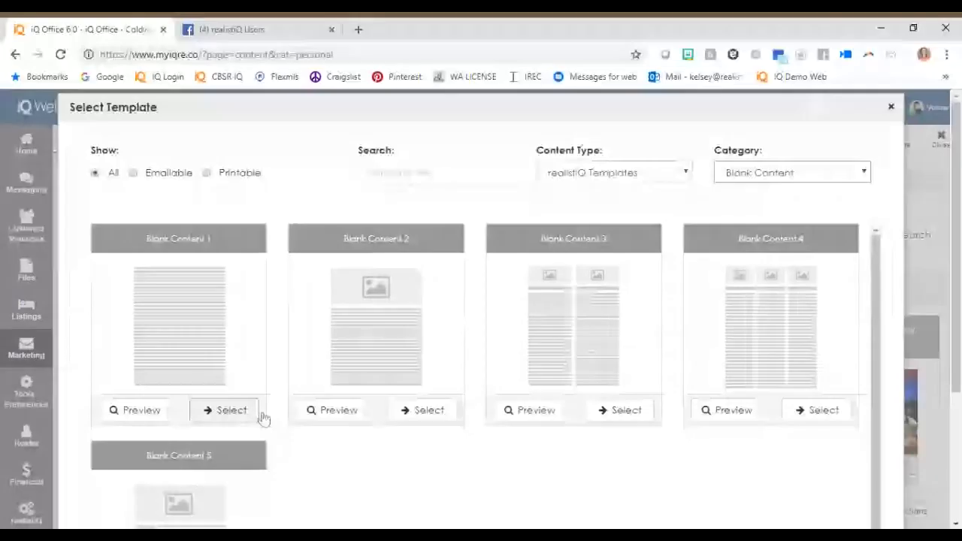
Start new content from a blank template with a picture area, naming it "Winter Update, Hope you are surviving the cold" in category COI.
click(224, 411)
text(Winter )
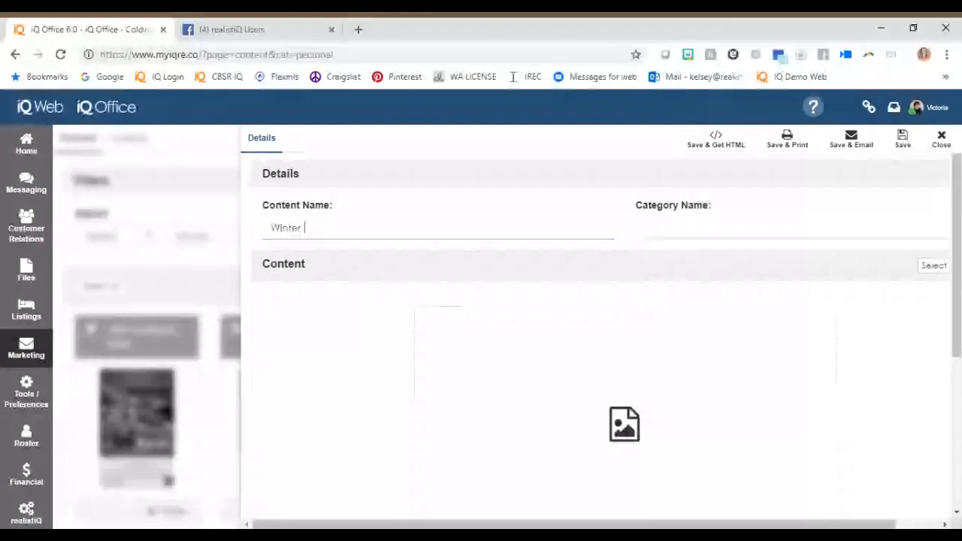
text(Update)
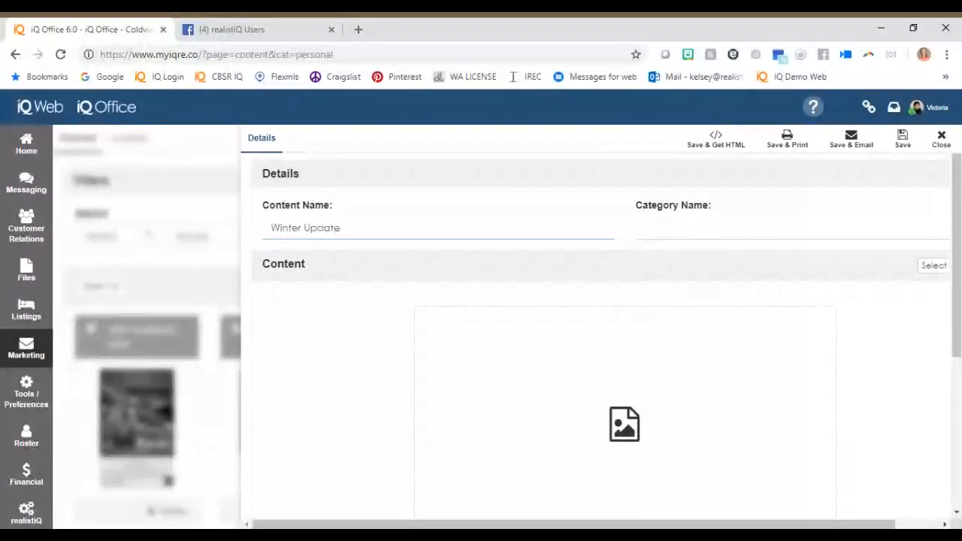
text(, Hope you are susr)
key(BackSpace)
key(BackSpace)
text(r)
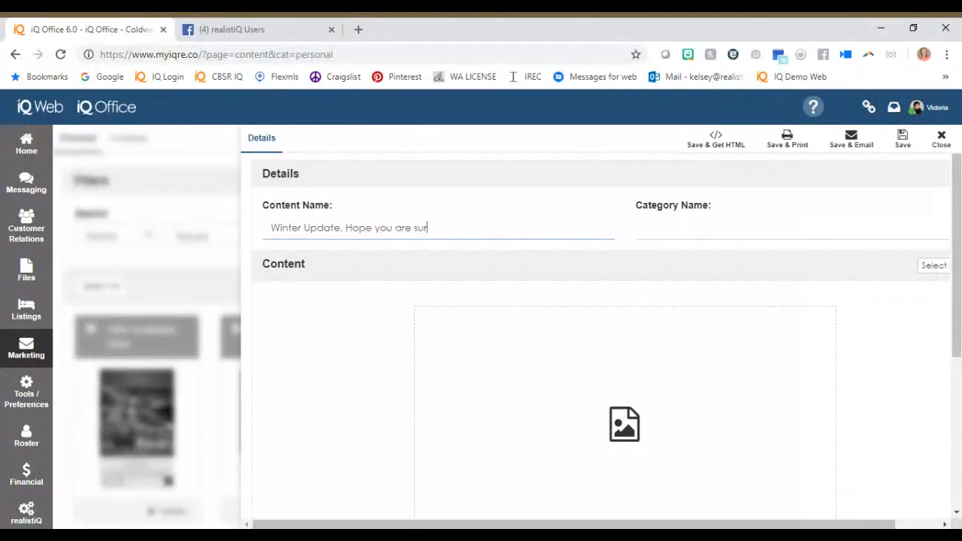
text(viving the cold)
key(Tab)
text(COl)
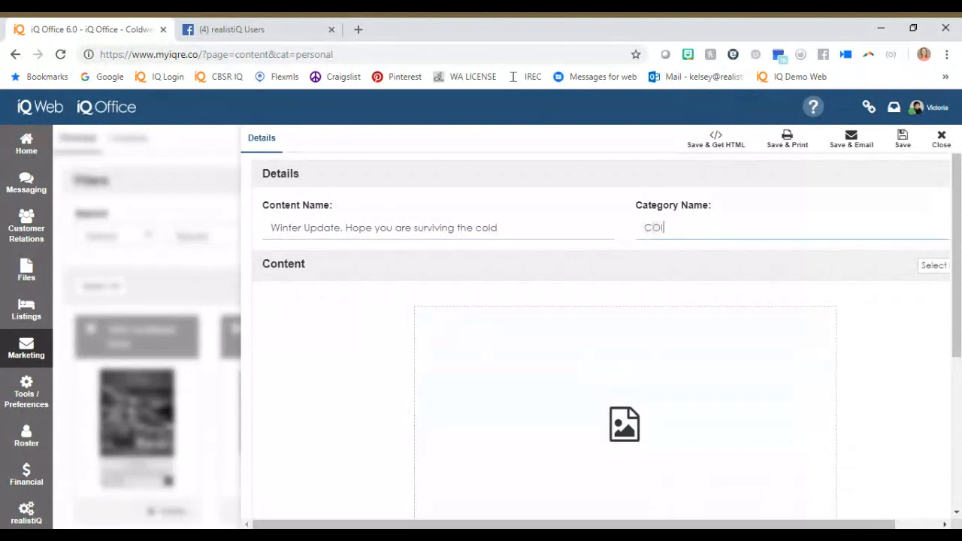
Add the January 2019 Market Update image and begin the body text with the Contact First Name field followed by a comma.
click(767, 332)
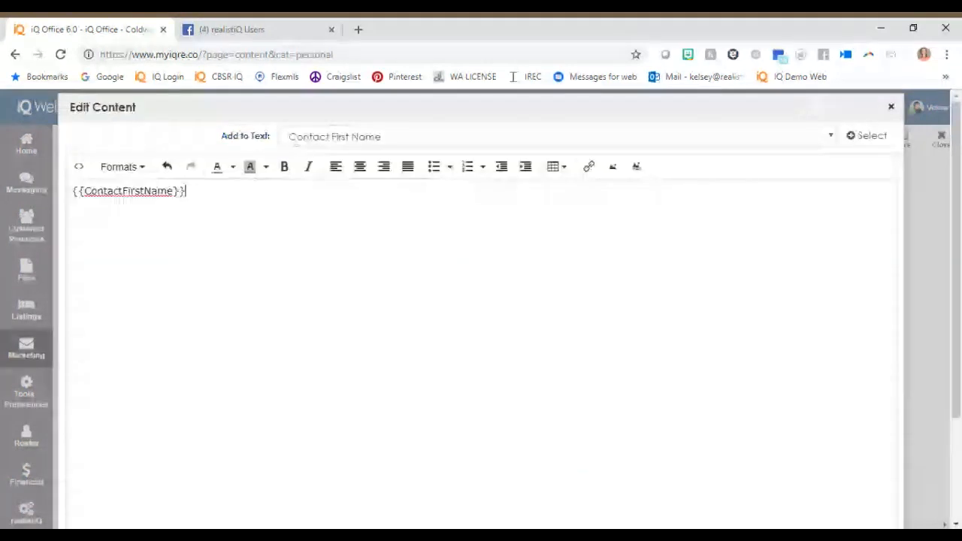
text(,)
key(Return)
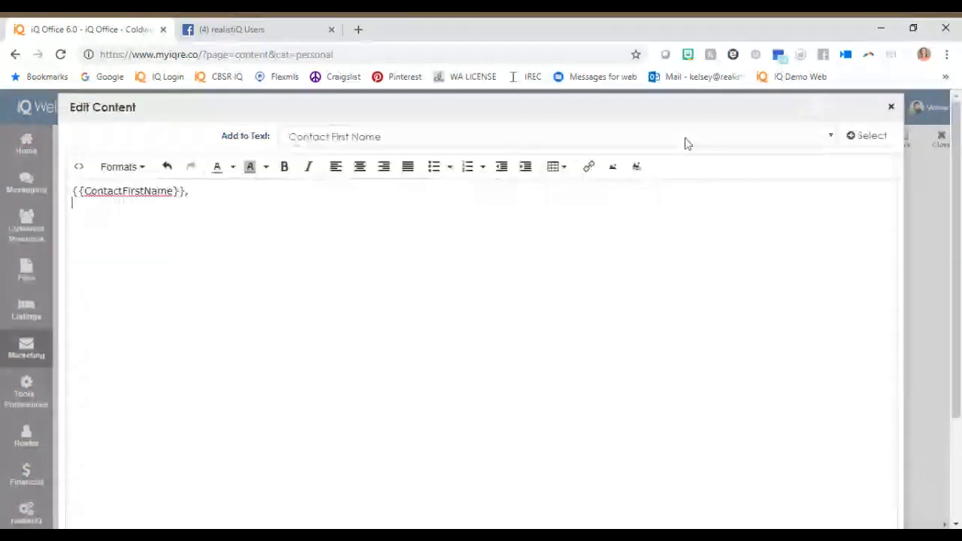
Write "Hope all is well and that you are enjoying the new year." below the contact's first name field.
text(Hoep)
key(BackSpace)
key(BackSpace)
text(pe all is well and )
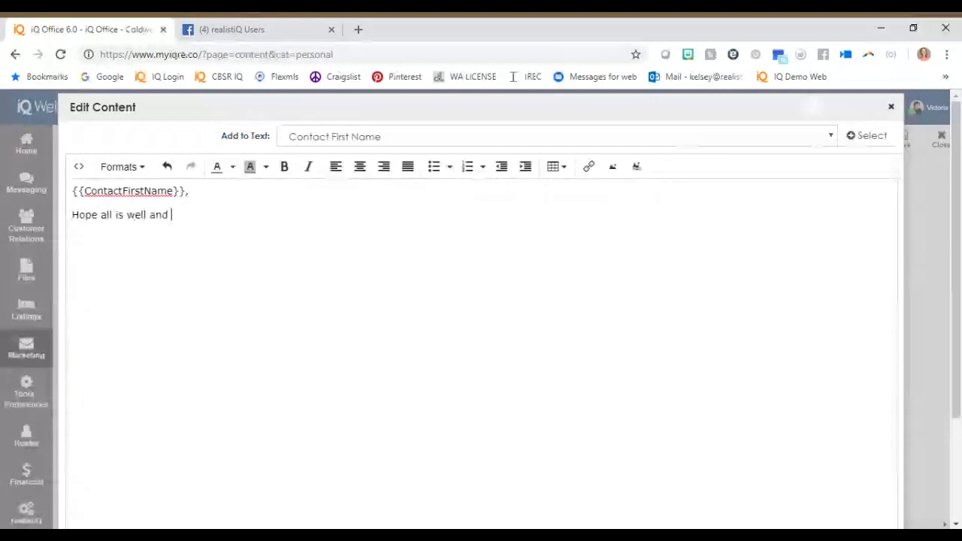
text(that you are enjoying the new yar)
key(BackSpace)
key(BackSpace)
text(ear)
key(BackSpace)
text(r)
key(BackSpace)
text(.)
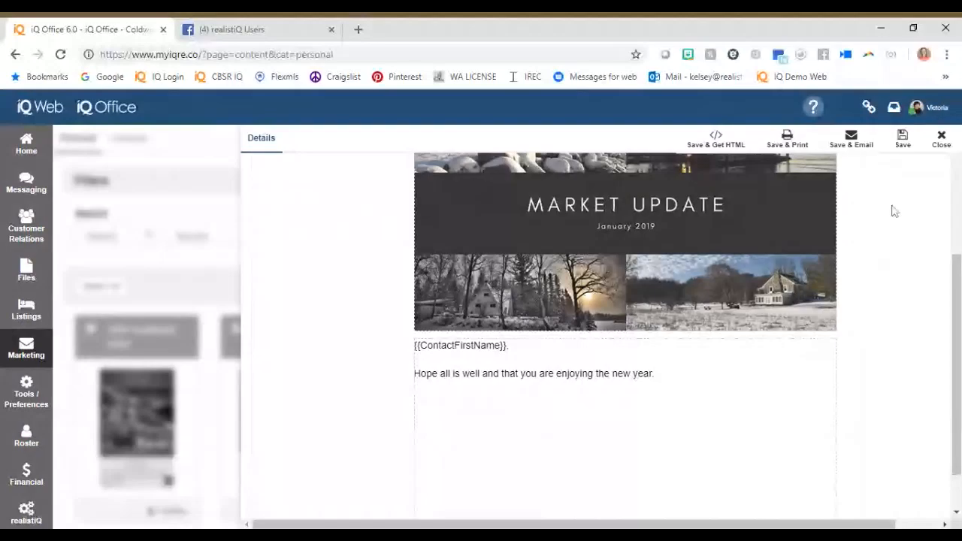
Save the content for printing and look through the contact types and contacts available as recipients.
click(785, 141)
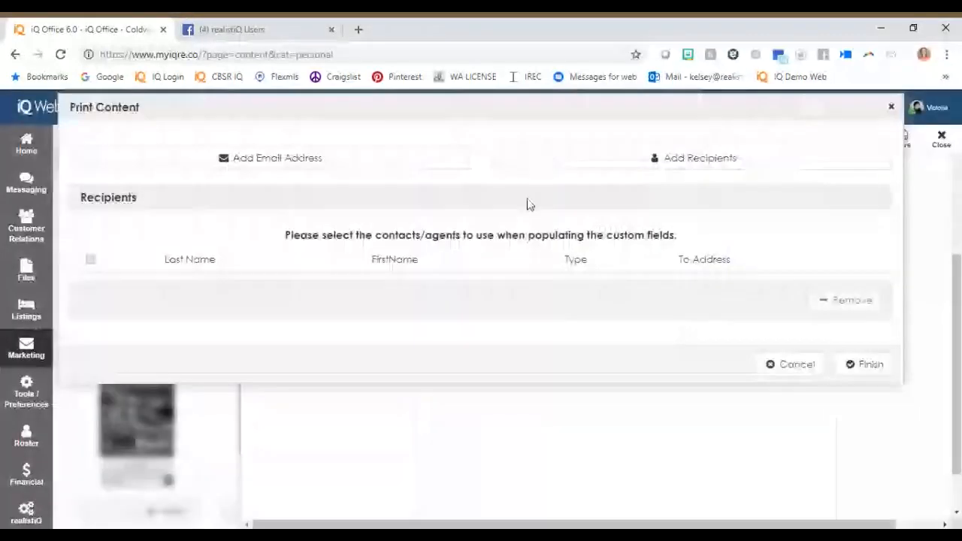
click(857, 366)
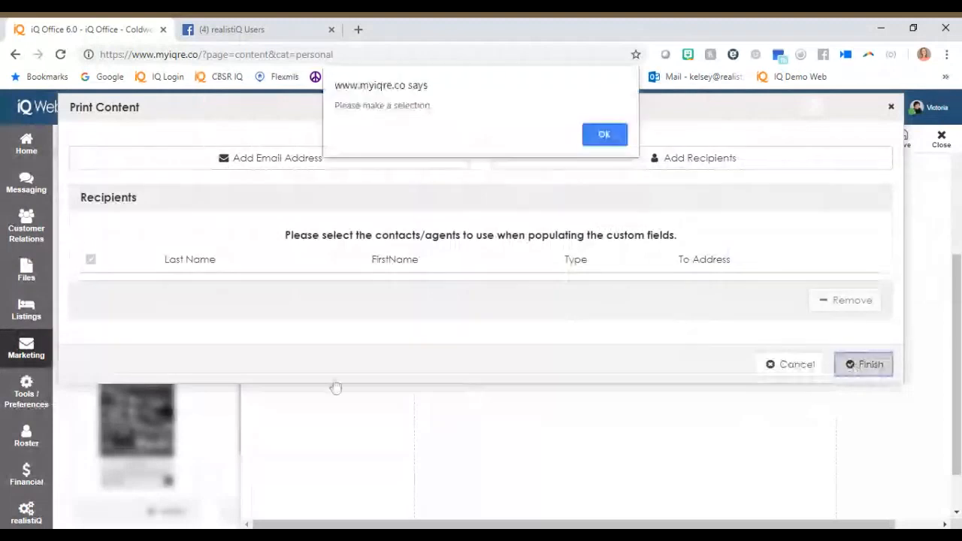
click(599, 141)
click(593, 164)
click(147, 157)
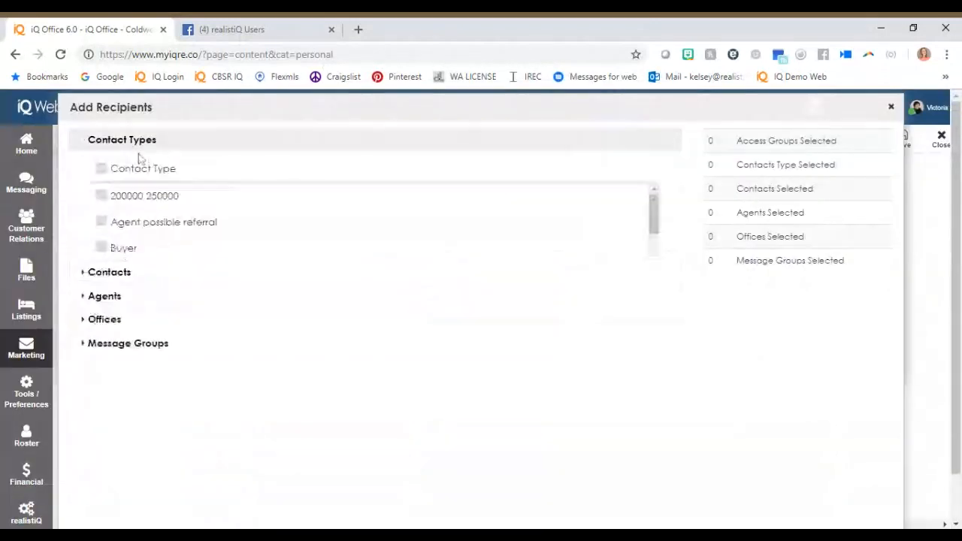
click(113, 147)
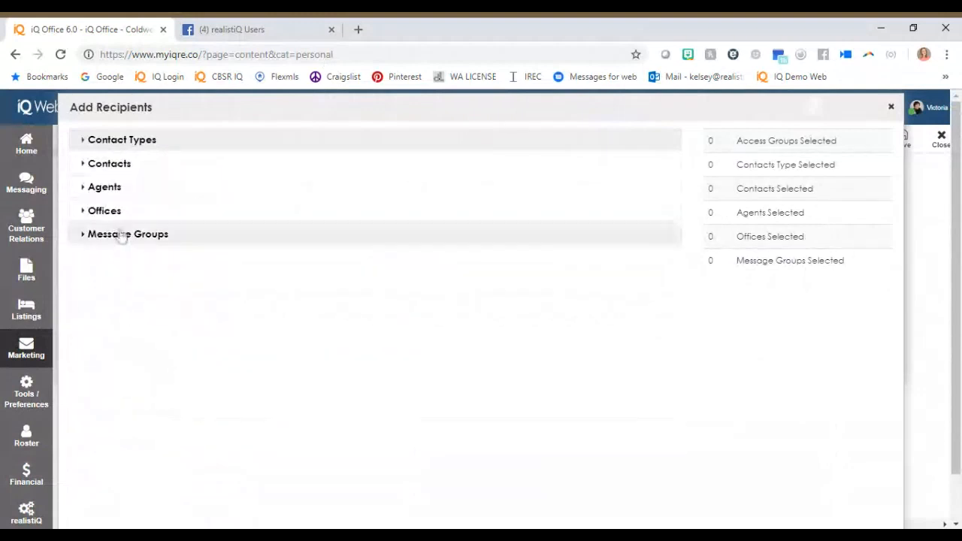
click(113, 163)
scroll(119, 316, down, 1)
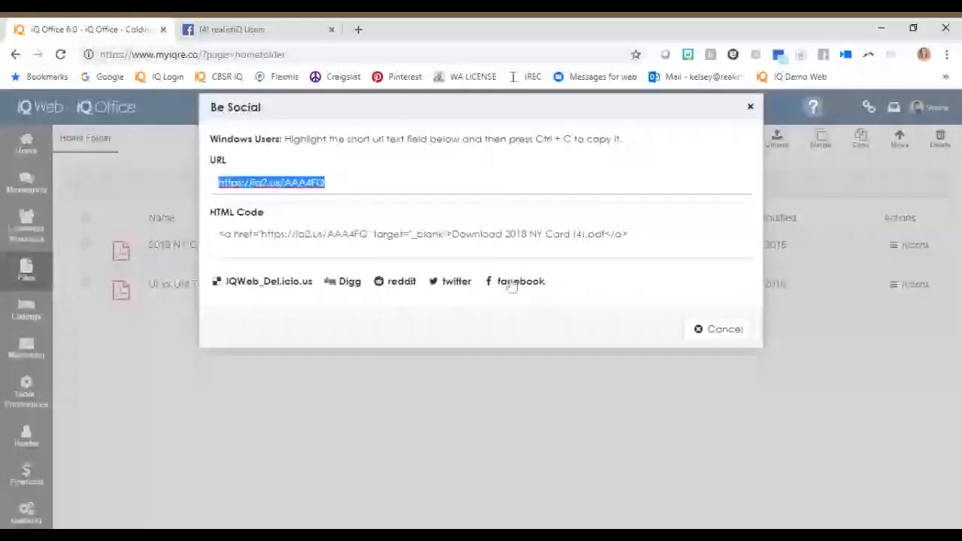
Open the Facebook share page for the 2018 NY Card (4) PDF and return to iQ Office.
click(513, 281)
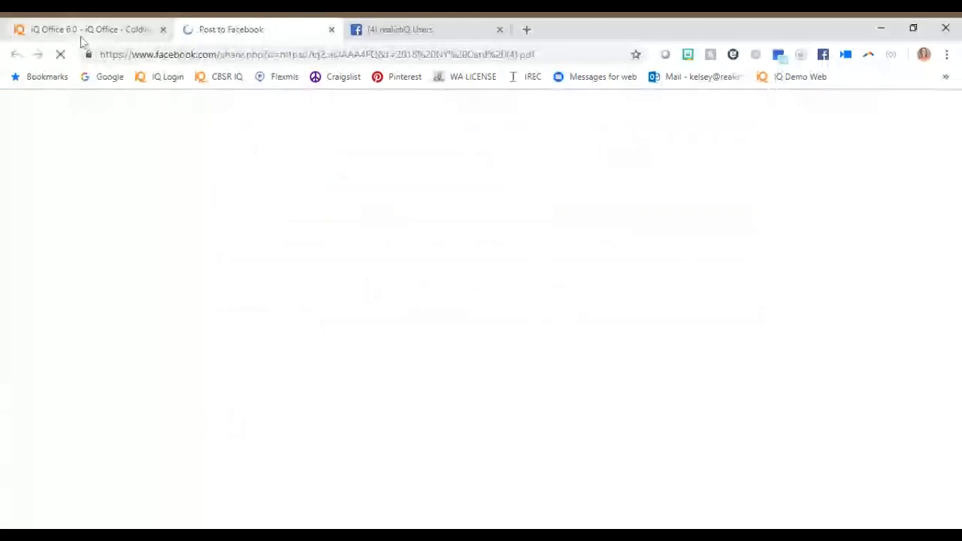
click(81, 33)
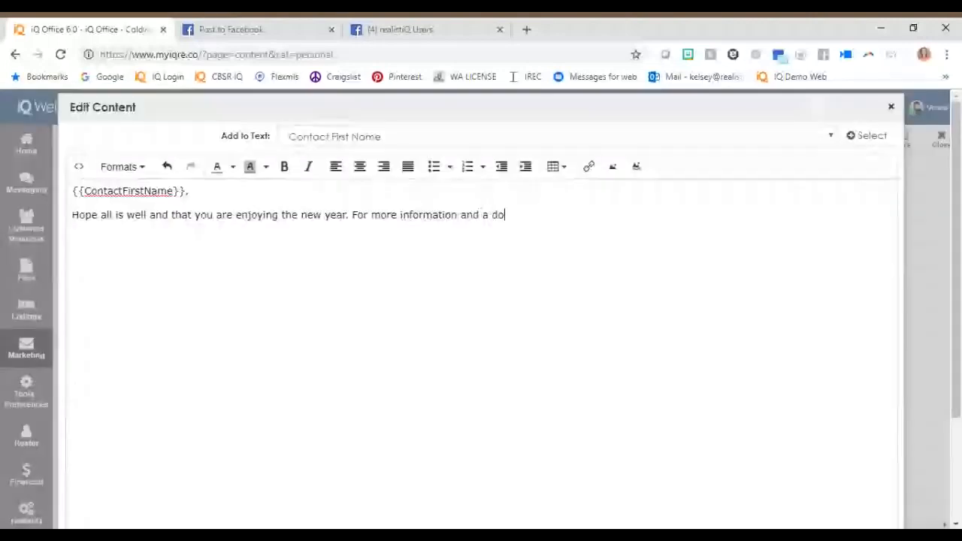
Add "For more information and a download pdf click HERE" to the winter update's body text.
text(wnlo)
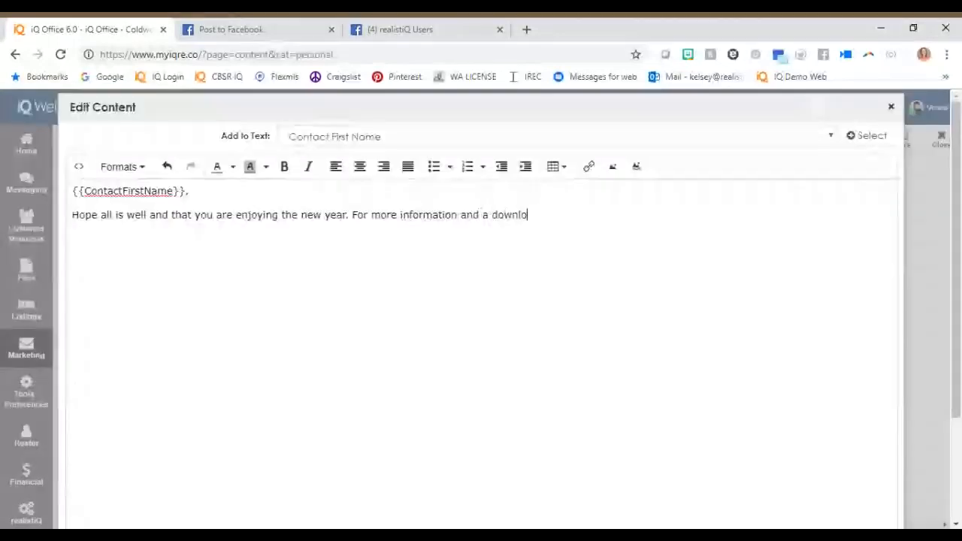
text(ad pdf )
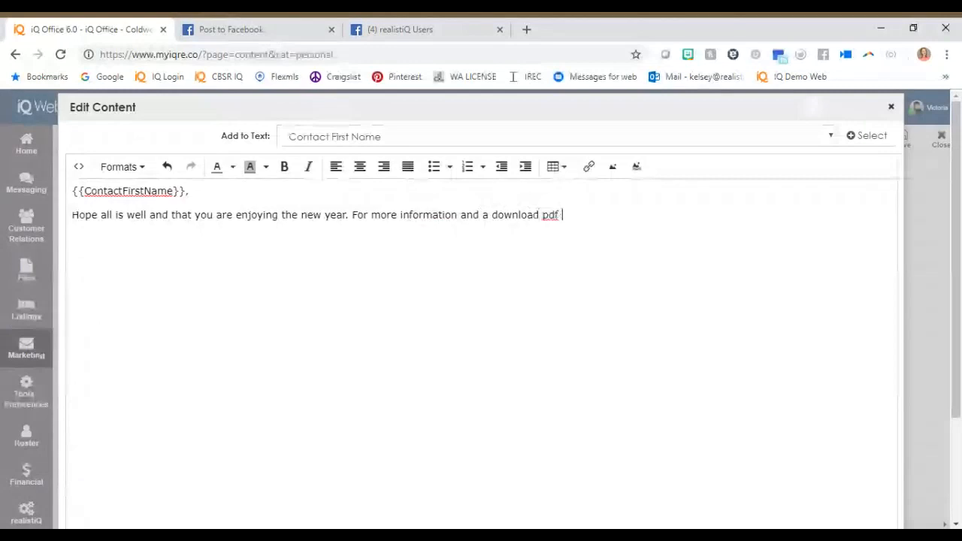
text(click HERE)
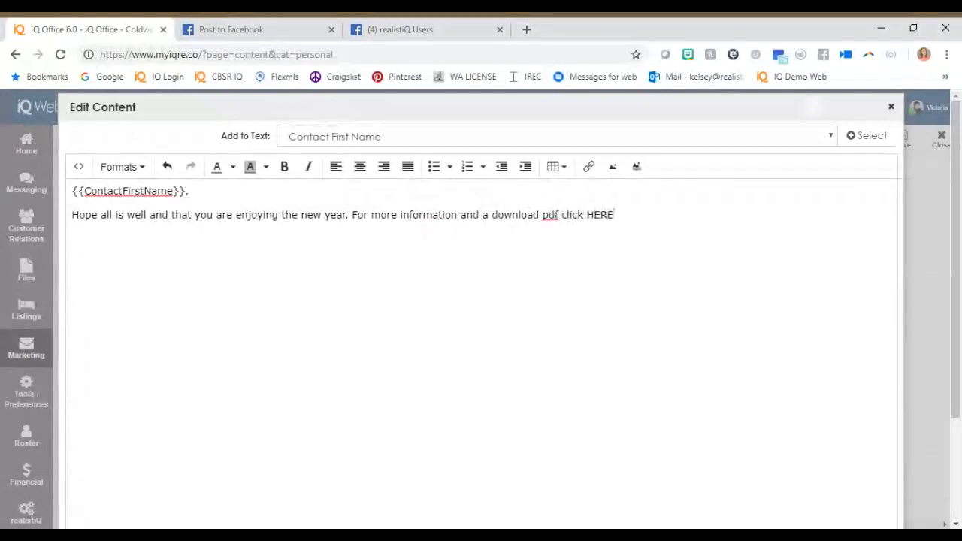
Insert a hyperlink on the word "HERE" in the winter update's body text.
drag(616, 216, 587, 214)
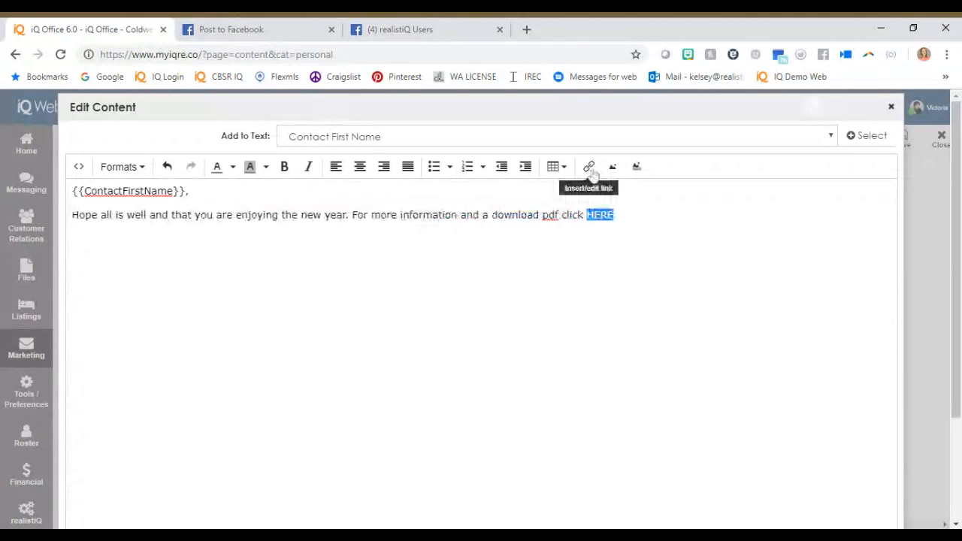
click(592, 172)
click(468, 348)
click(458, 392)
click(579, 395)
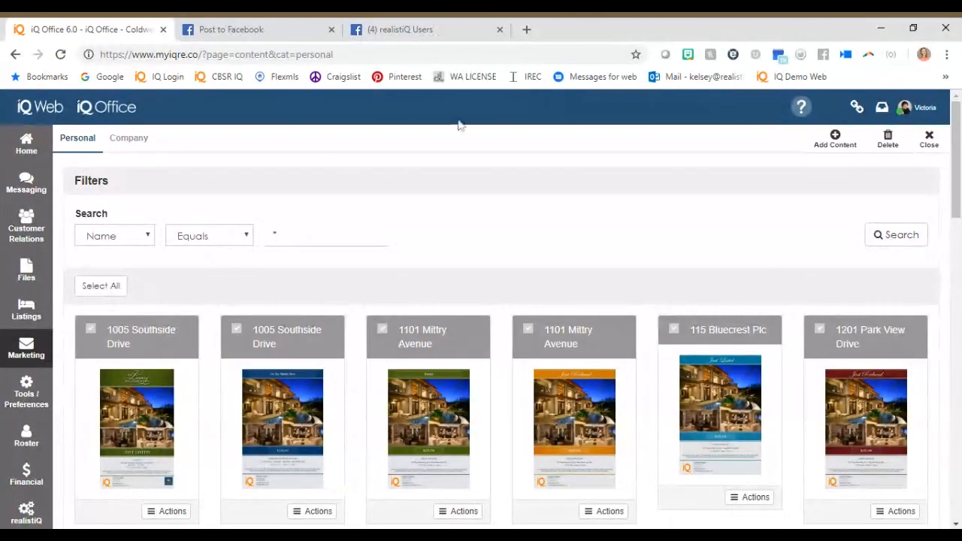
Open My Campaigns from the eMarketing options.
click(129, 139)
click(27, 349)
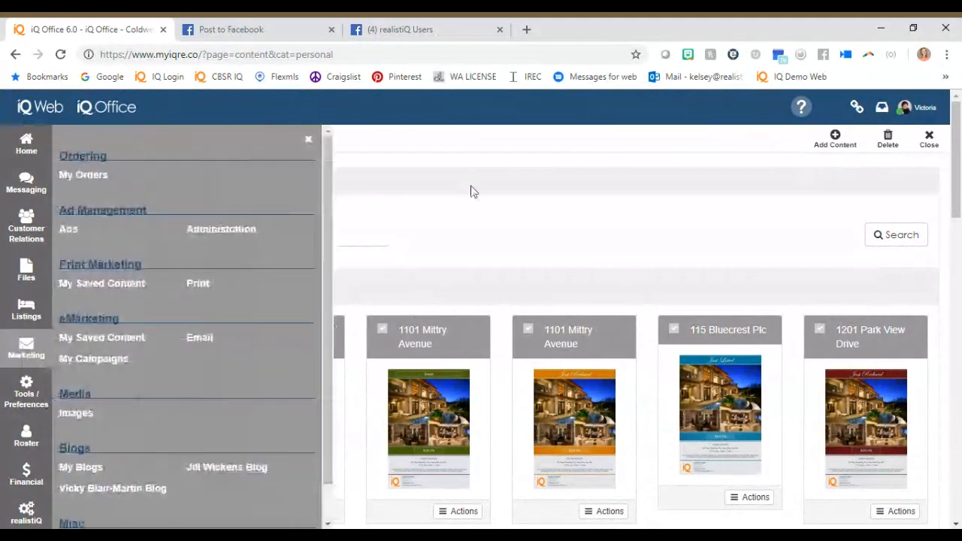
click(309, 142)
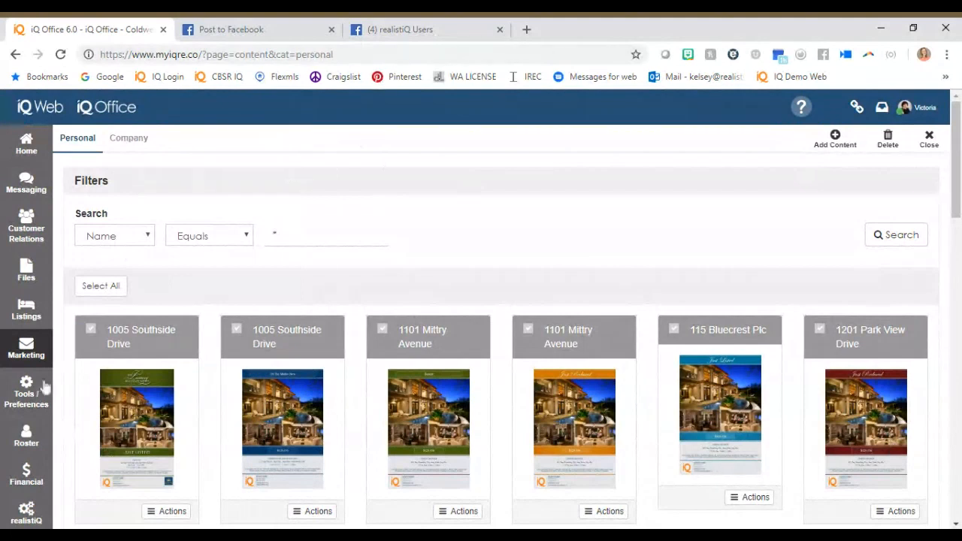
click(28, 363)
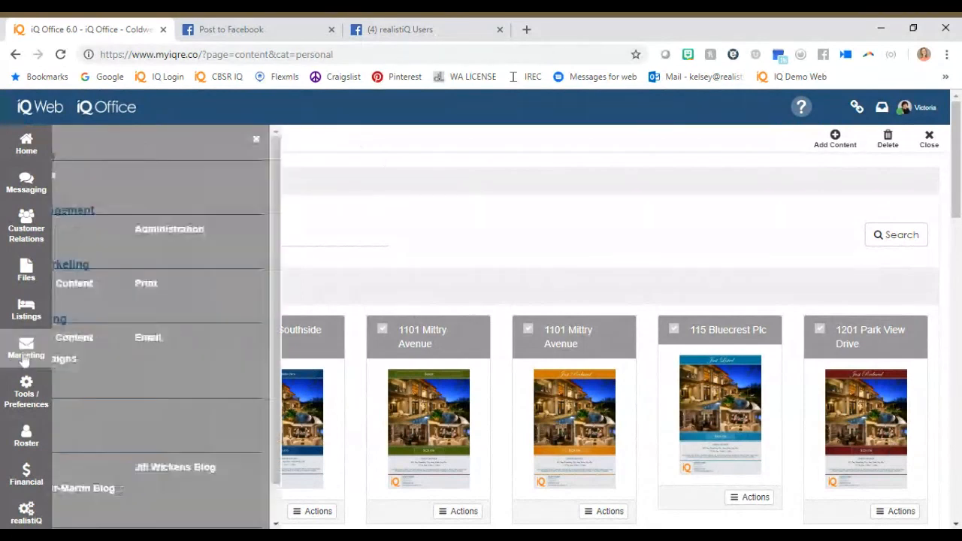
click(79, 362)
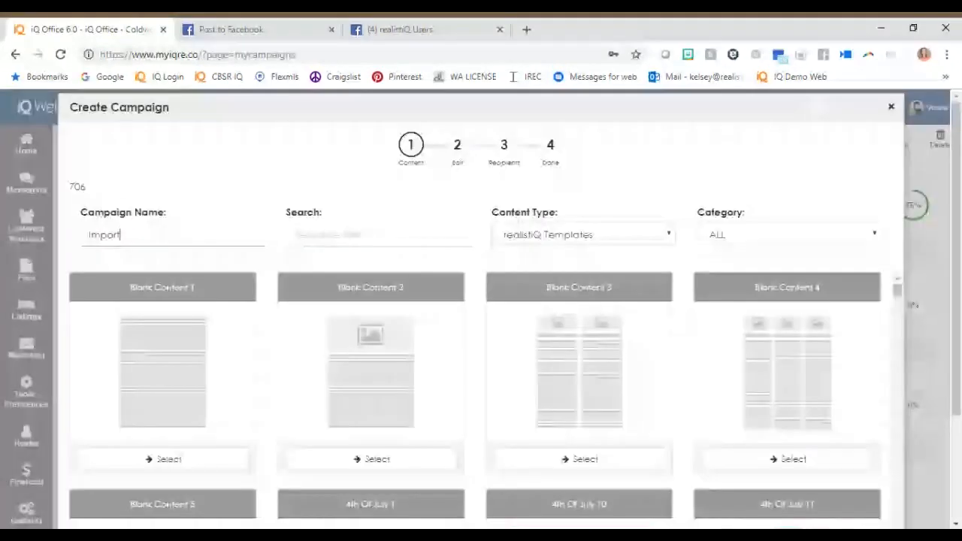
Create a campaign named "Important Dates 2019" and filter its templates to the Holiday - Valentines Day category.
text(an)
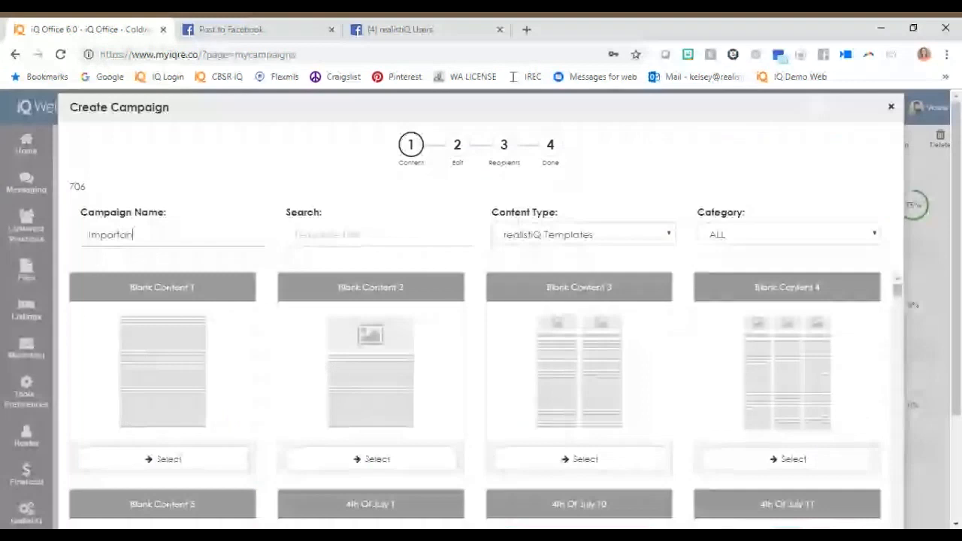
text(t Dates 2019)
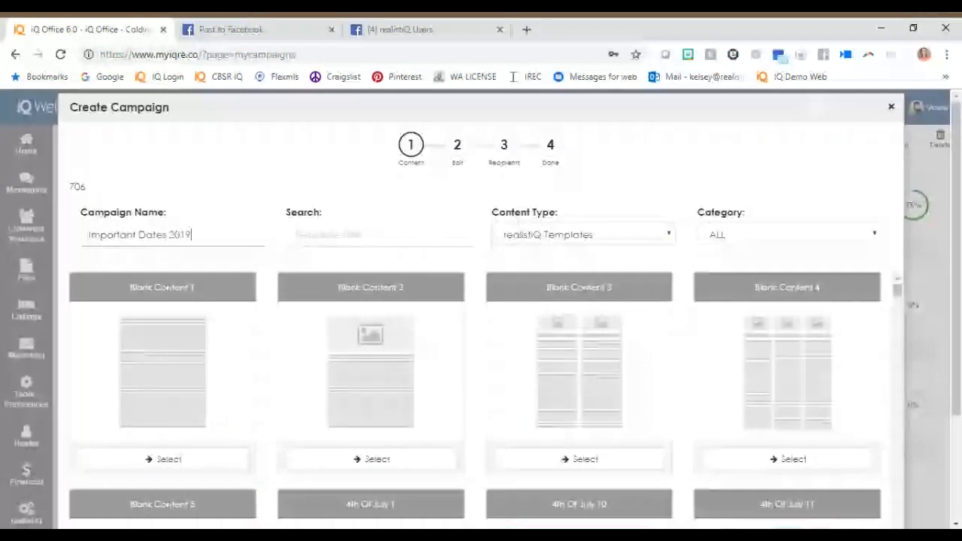
scroll(489, 360, down, 2)
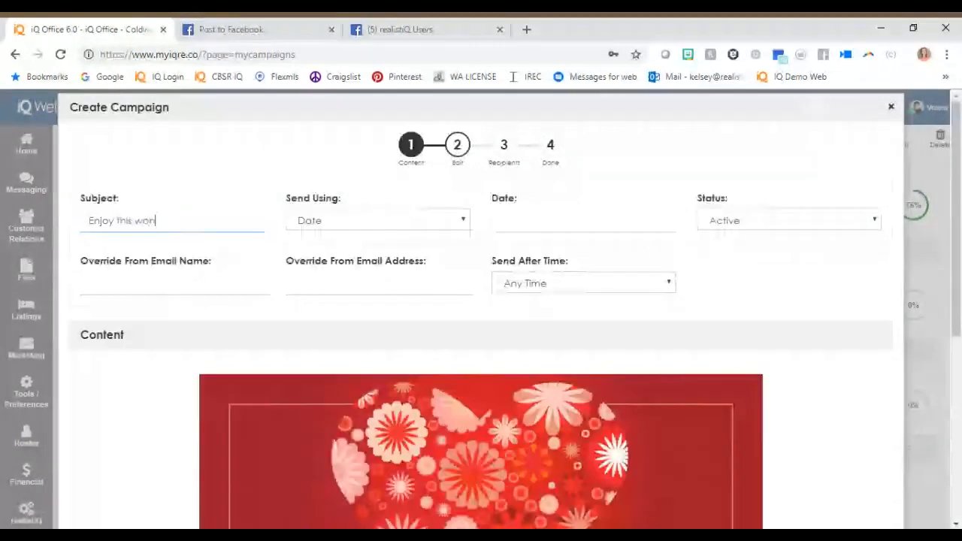
Use the floral heart Valentine's Day template and set its email subject to "Enjoy this wonderful day of love".
text(nderful day of log)
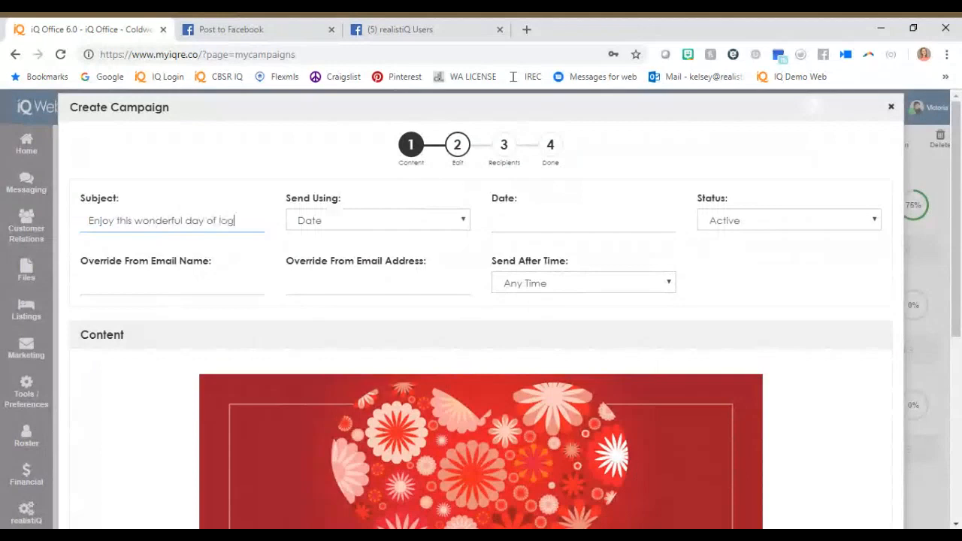
key(BackSpace)
text(ve)
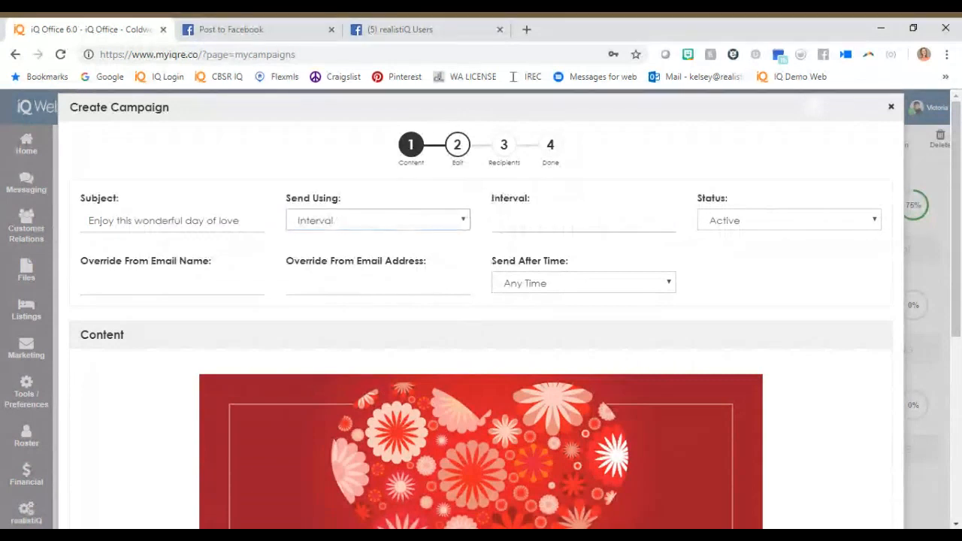
click(545, 240)
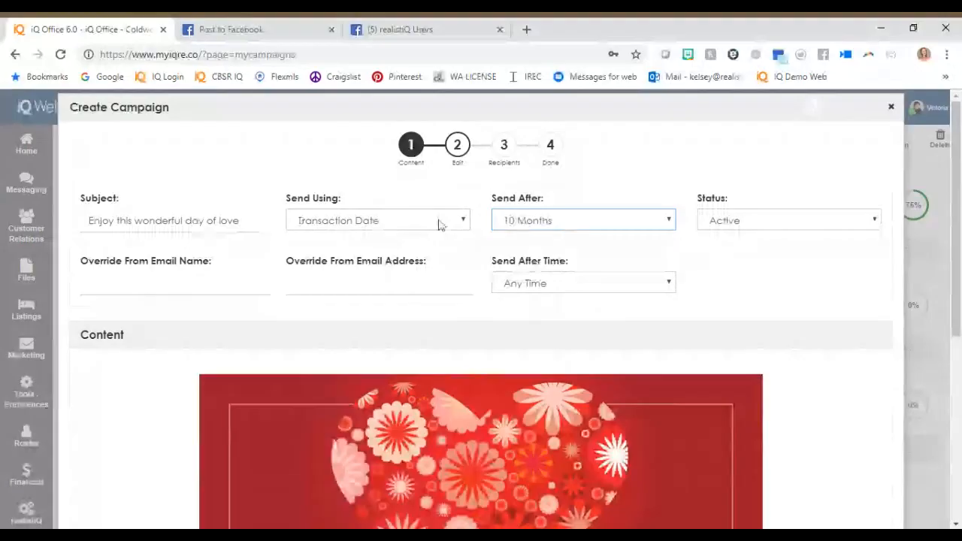
click(439, 221)
click(449, 234)
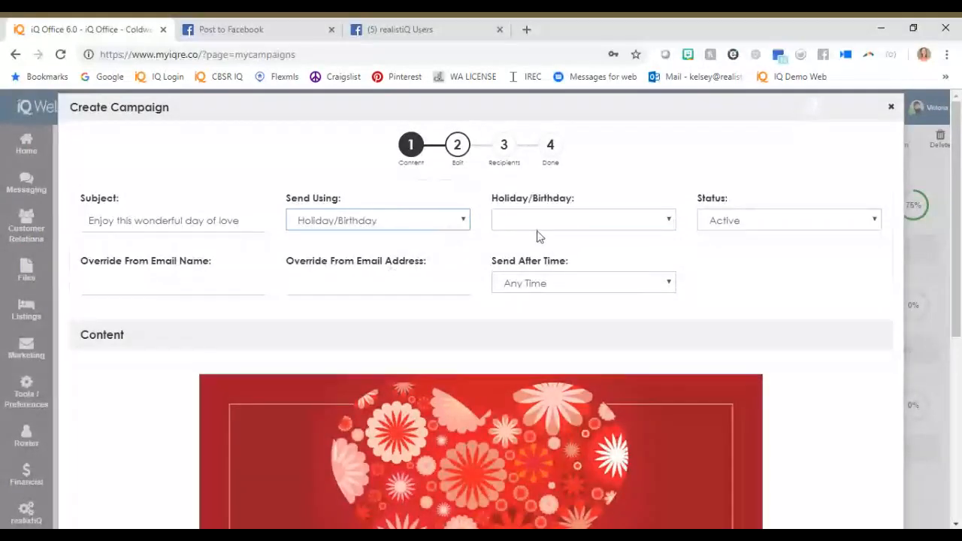
click(542, 228)
click(563, 259)
Replace the email's "Happy Valentines Day" text with "Enjoy a 10% off your order at xyz coffee from me to celebrate".
scroll(795, 374, down, 4)
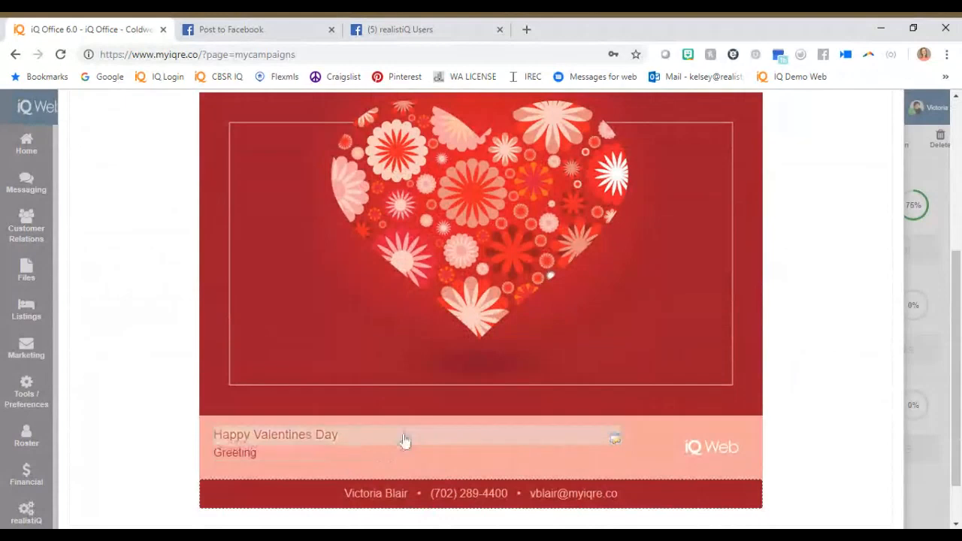
click(481, 444)
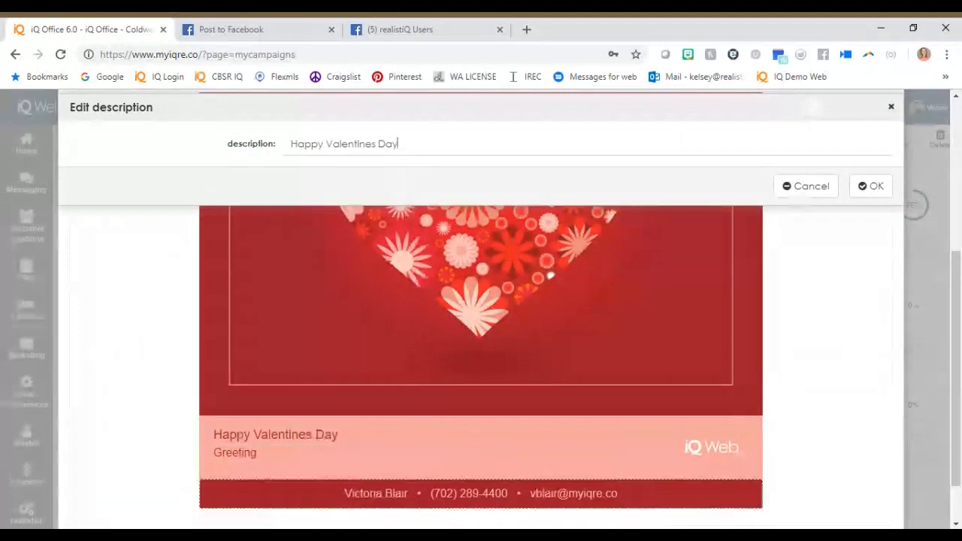
key(ctrl+a)
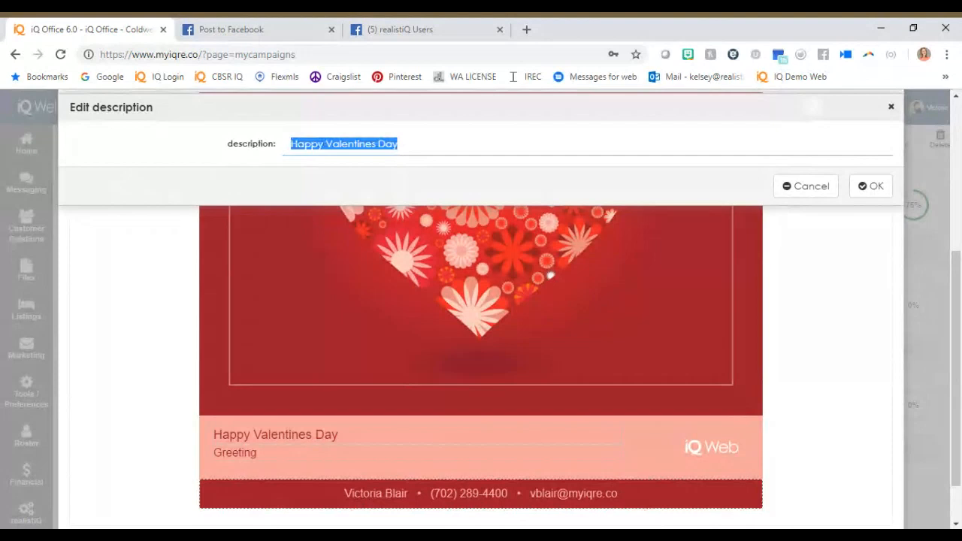
text(Enjoy a 10% off your order at xyz co)
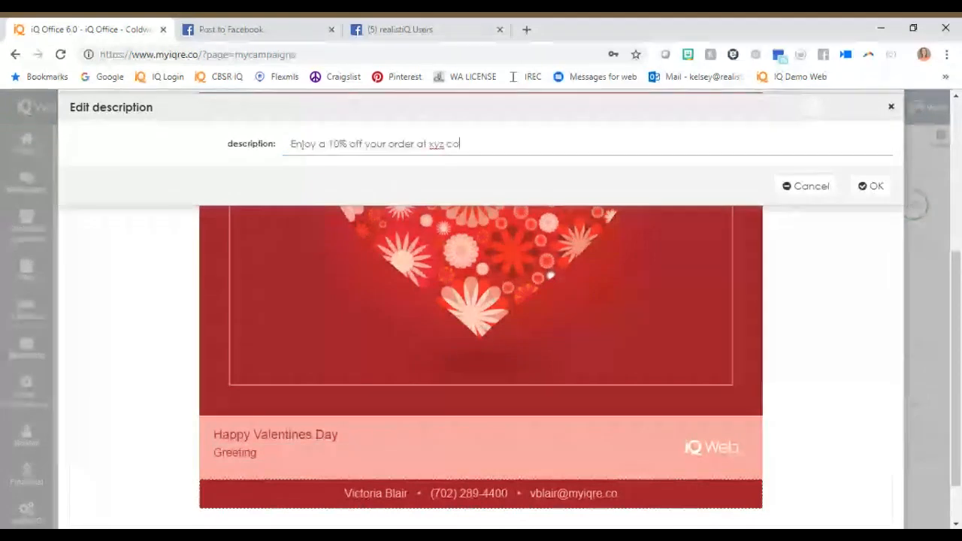
text(ffee from me to celb)
key(BackSpace)
text(ebrate.  Show)
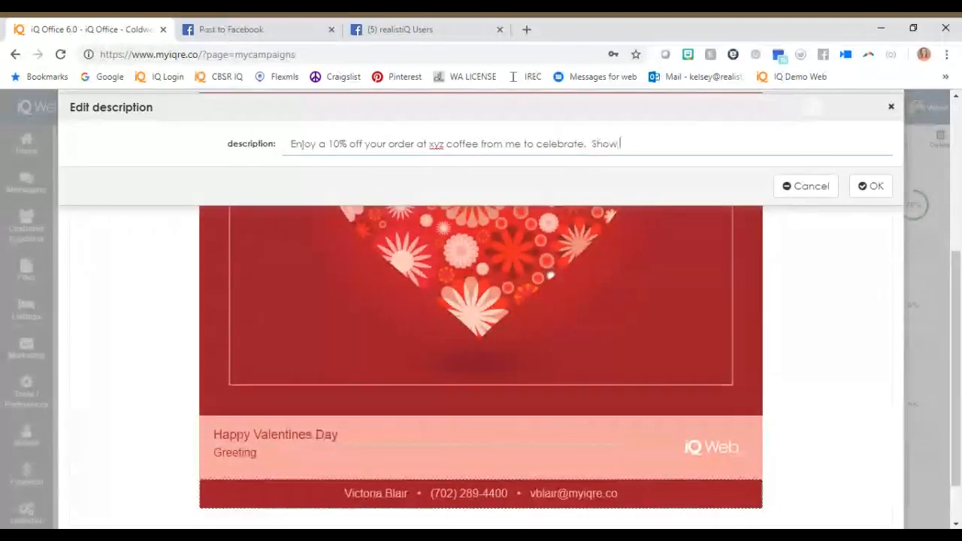
text( this email)
key(BackSpace)
key(BackSpace)
key(BackSpace)
key(BackSpace)
key(BackSpace)
key(BackSpace)
key(BackSpace)
key(BackSpace)
key(BackSpace)
key(BackSpace)
key(BackSpace)
key(BackSpace)
key(BackSpace)
key(BackSpace)
key(BackSpace)
key(BackSpace)
key(BackSpace)
text(Sim)
key(BackSpace)
key(BackSpace)
key(BackSpace)
key(BackSpace)
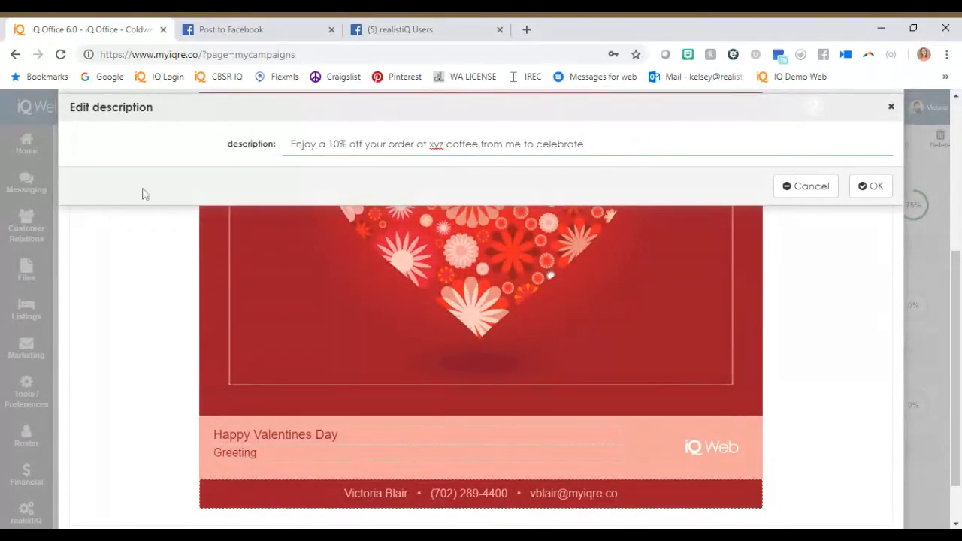
click(872, 186)
Replace the email's "Greeting" text with "Show this email to redeem have a wonderful day".
click(417, 468)
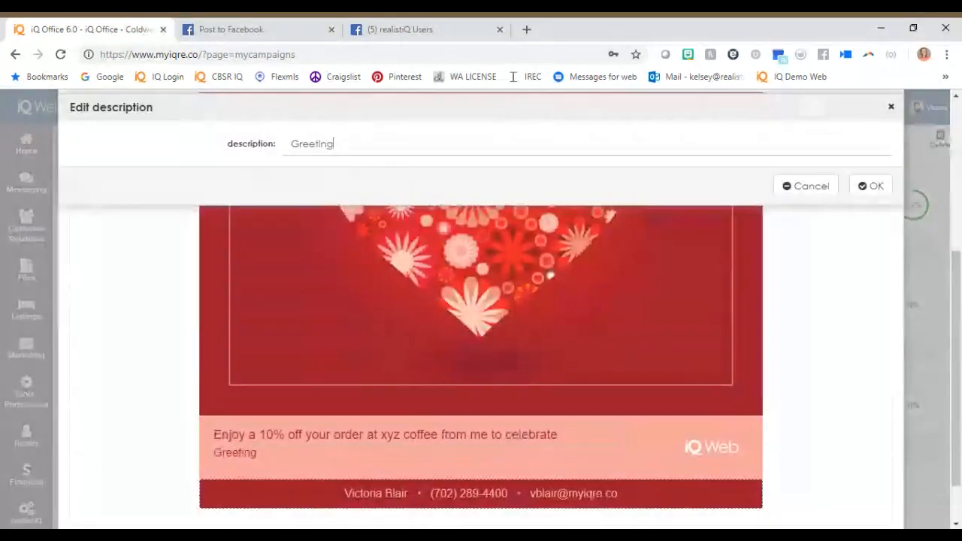
key(ctrl+a)
text(Show)
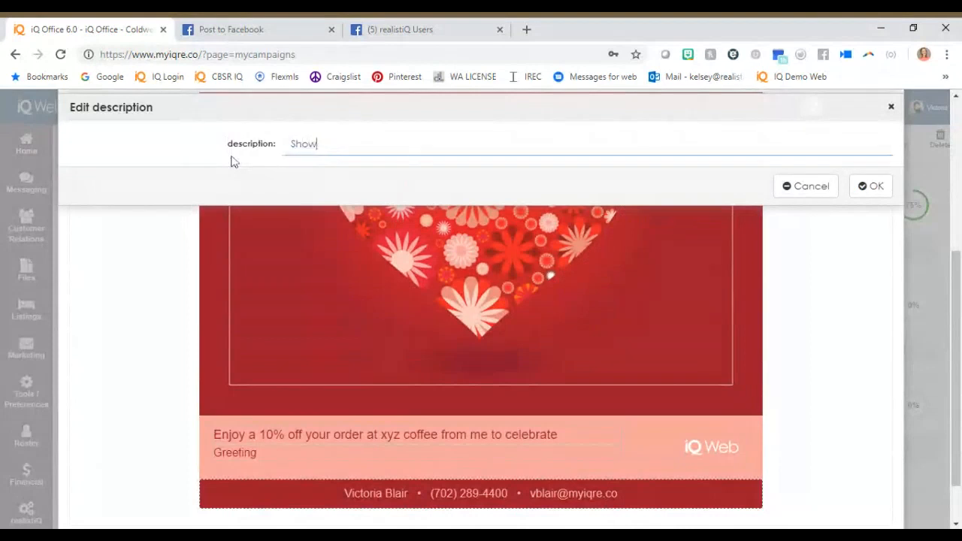
text( your)
key(BackSpace)
key(BackSpace)
key(BackSpace)
key(BackSpace)
text(this email to redeem)
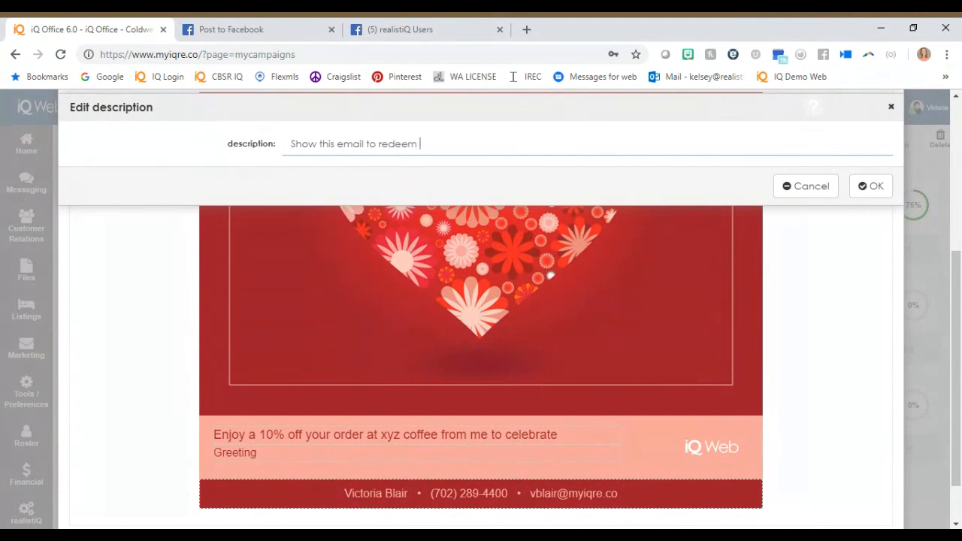
text( have a wonderful dat)
key(BackSpace)
text(y)
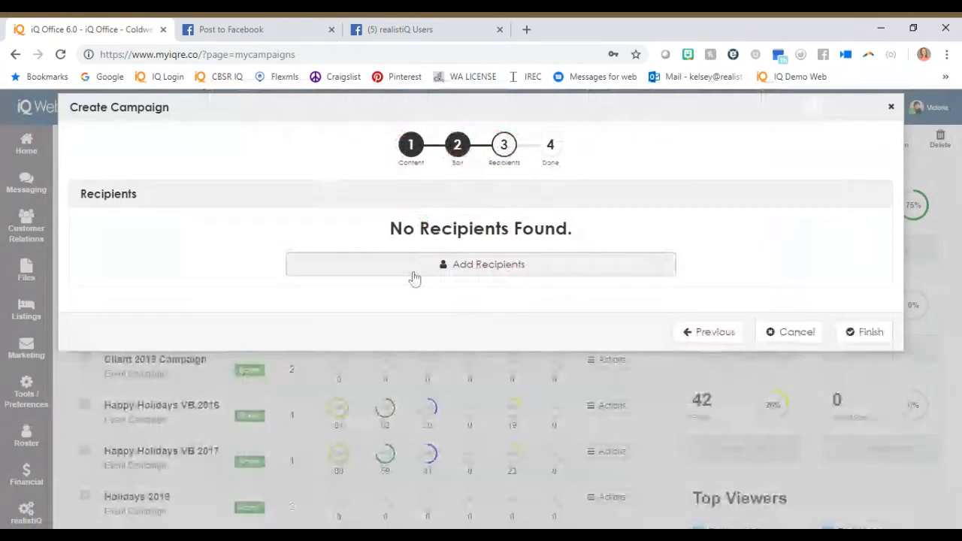
Add recipients to the campaign by contact type and return to the campaign's events.
click(414, 275)
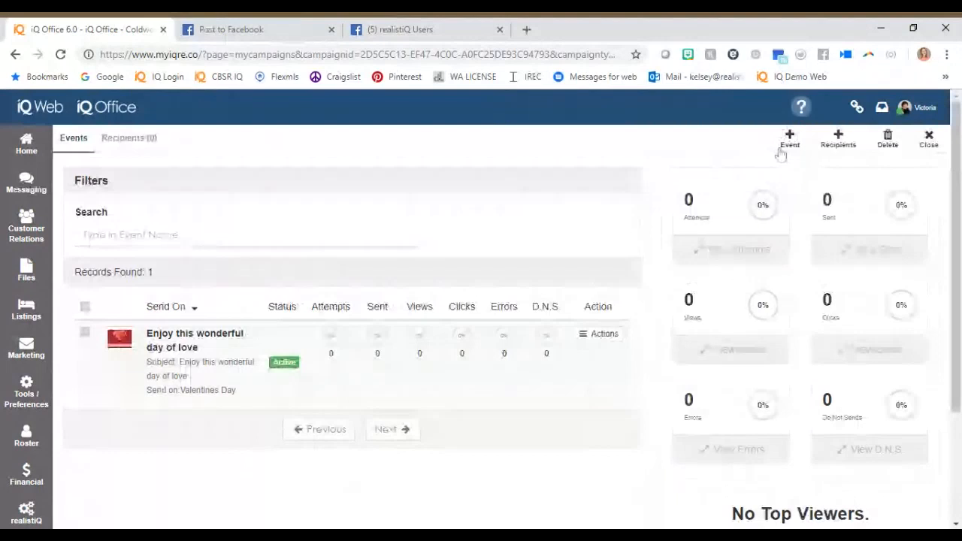
click(839, 143)
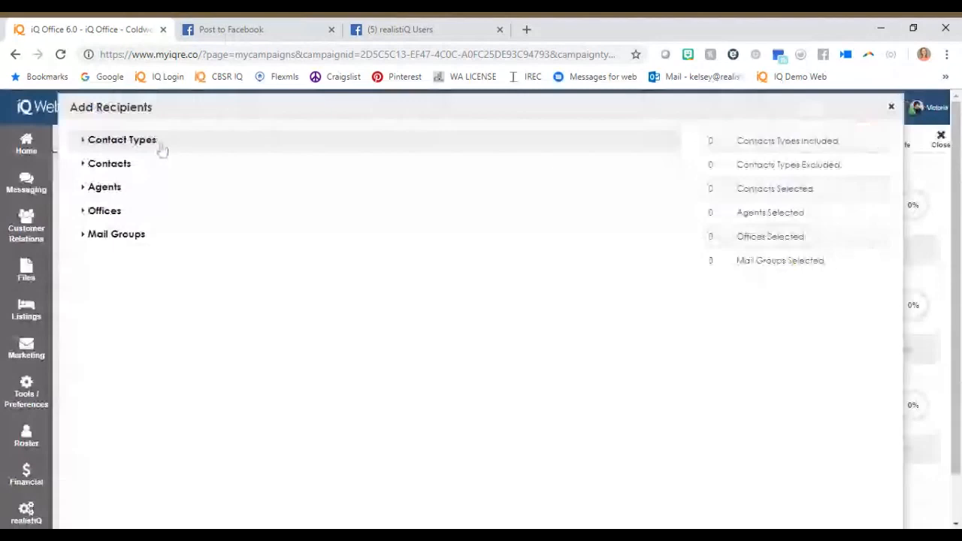
click(162, 150)
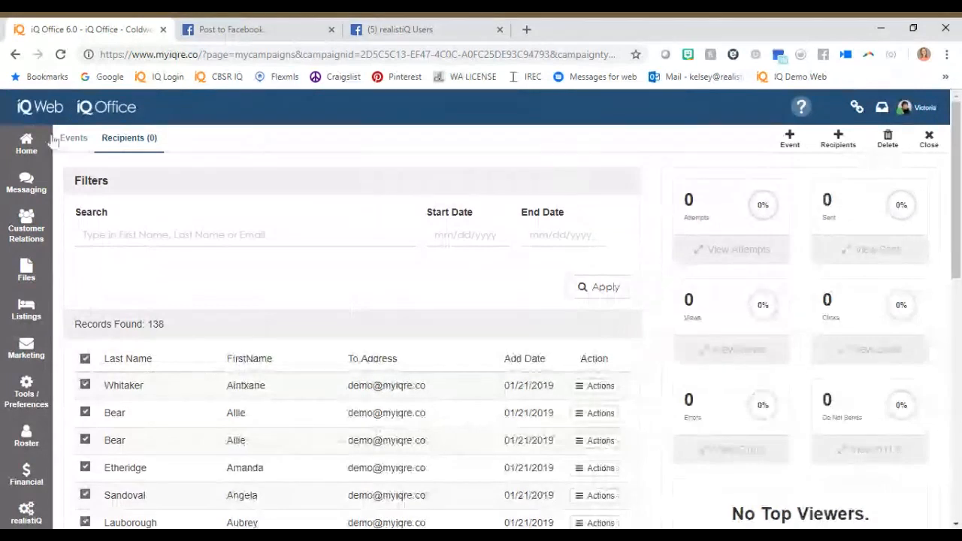
click(82, 142)
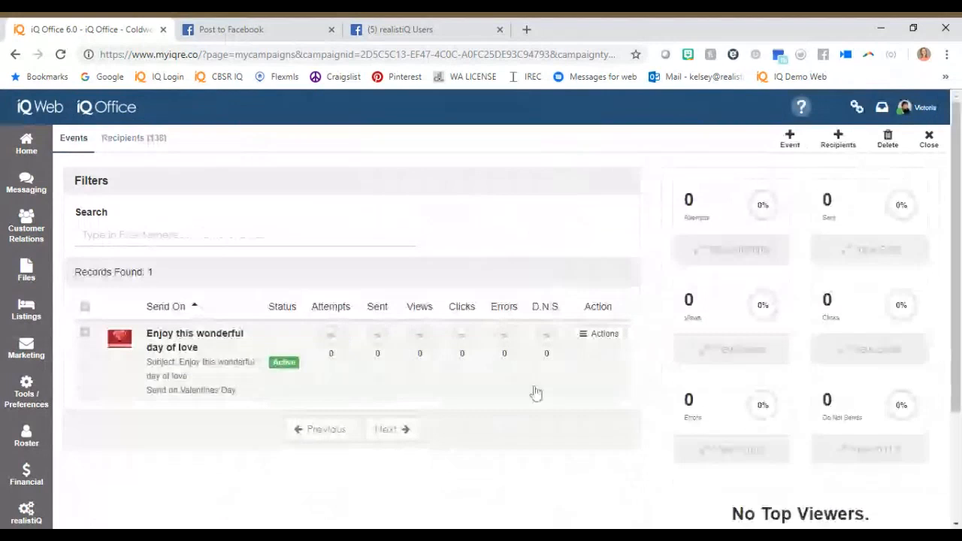
Add an Automatic System Email "Welcome/Intro Letter" to the Luxury Buyer action plan with subject "It was great to meet you!", due after 2 days, for Contact/Lead.
click(28, 347)
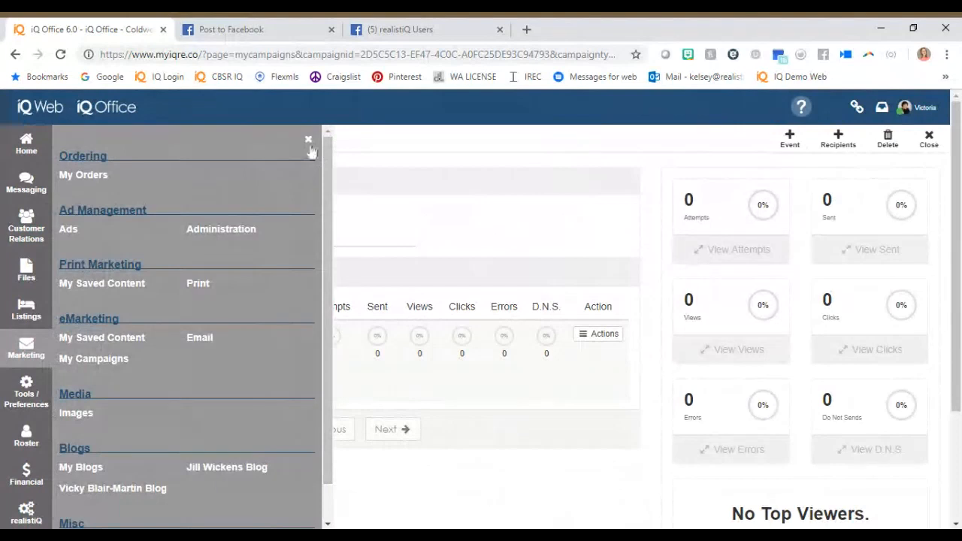
scroll(241, 369, down, 5)
click(240, 369)
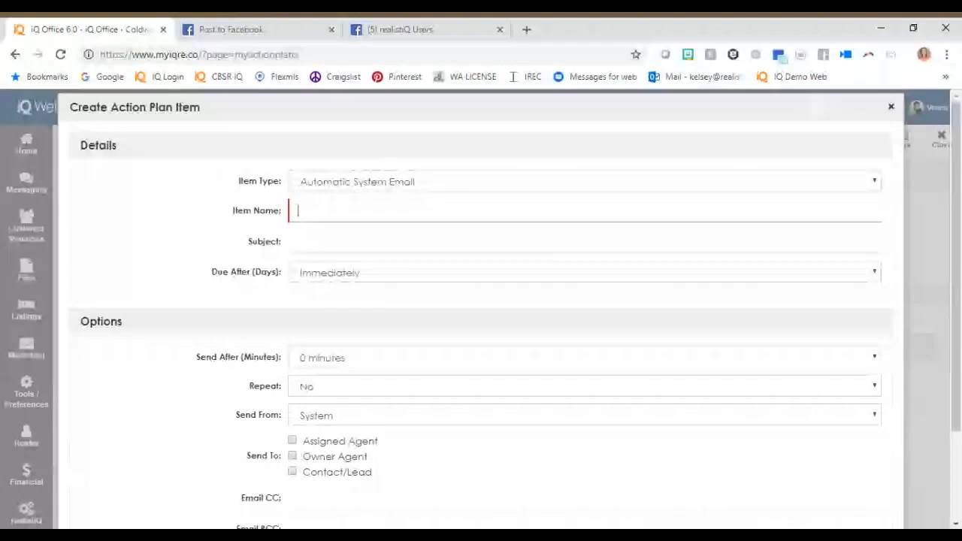
text(Welco)
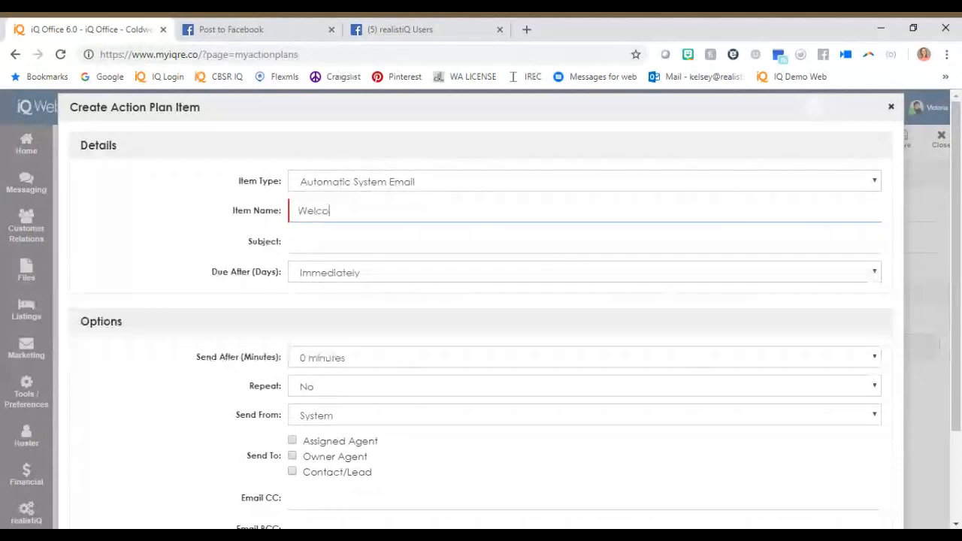
text(me/Intro Letter)
key(Tab)
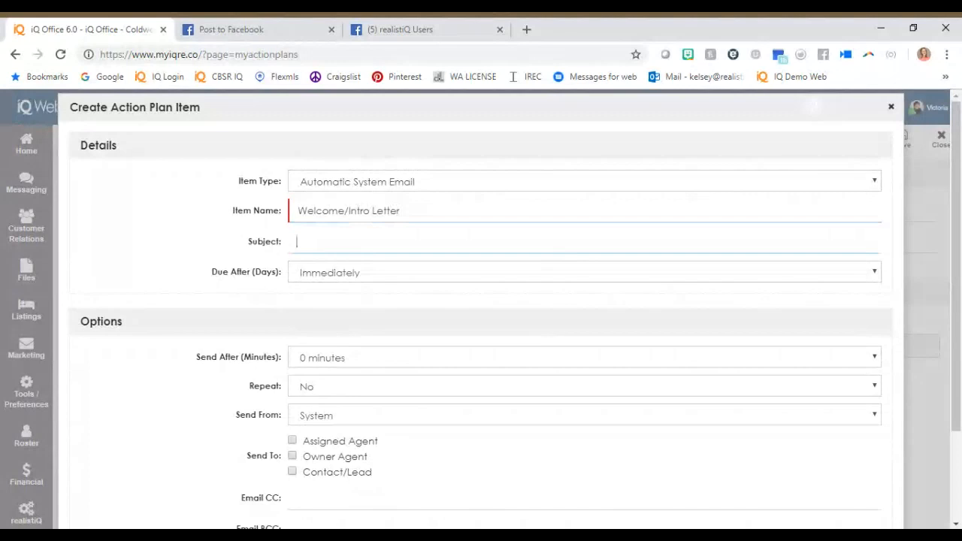
text(It was great to meet you!)
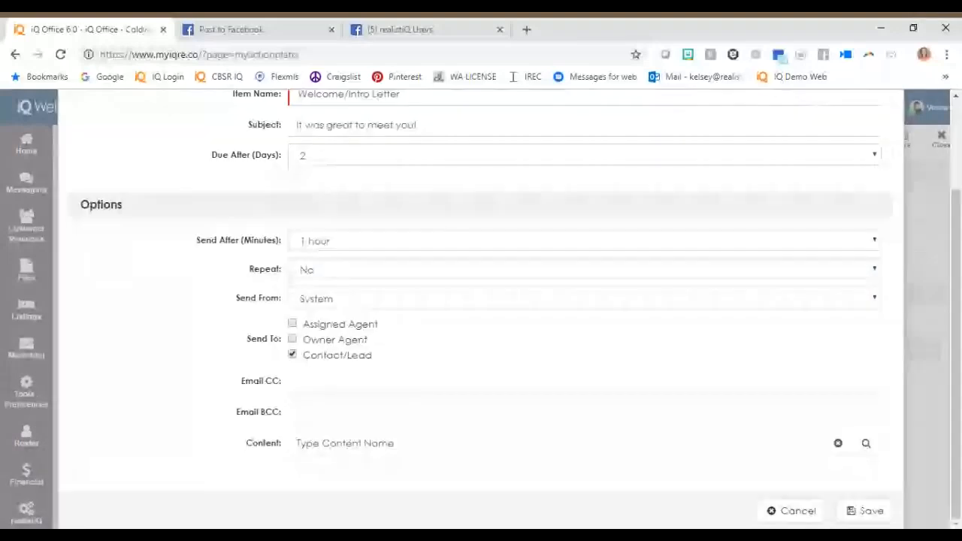
click(867, 444)
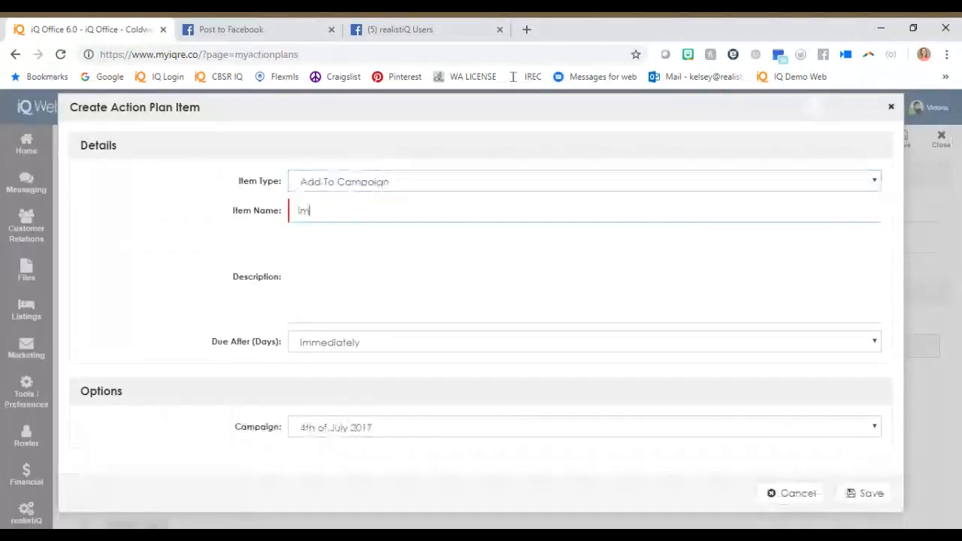
Create an Add To Campaign item named "Important Dates 2019" in the Luxury Buyer action plan.
text(porta)
text(nt Date)
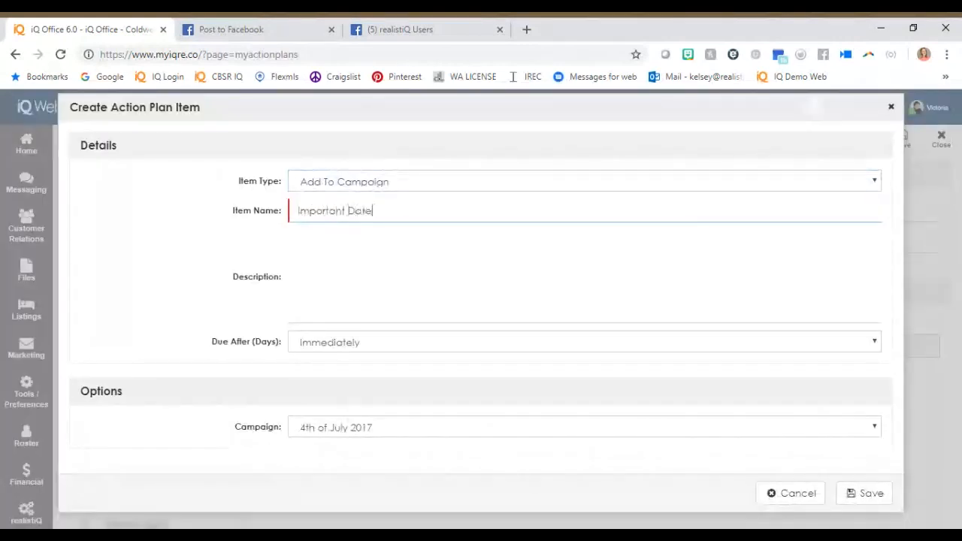
text(s 20189)
key(Tab)
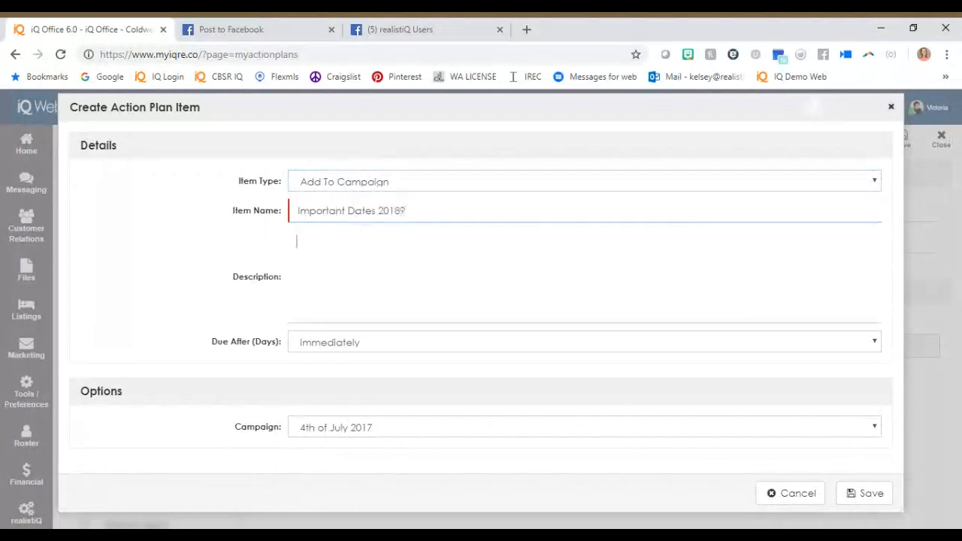
click(434, 200)
key(BackSpace)
text(9)
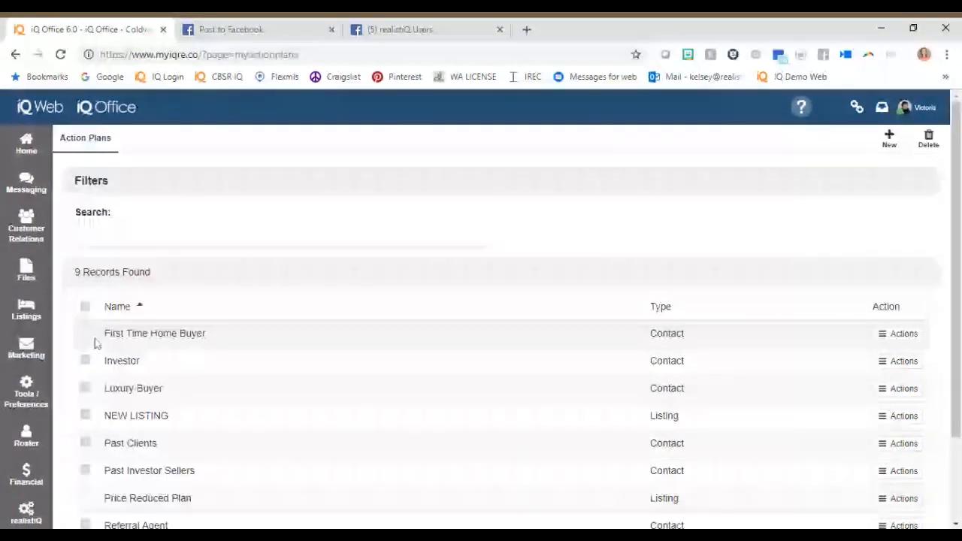
Open My Listings and edit the pending $803,000 residential listing.
click(27, 310)
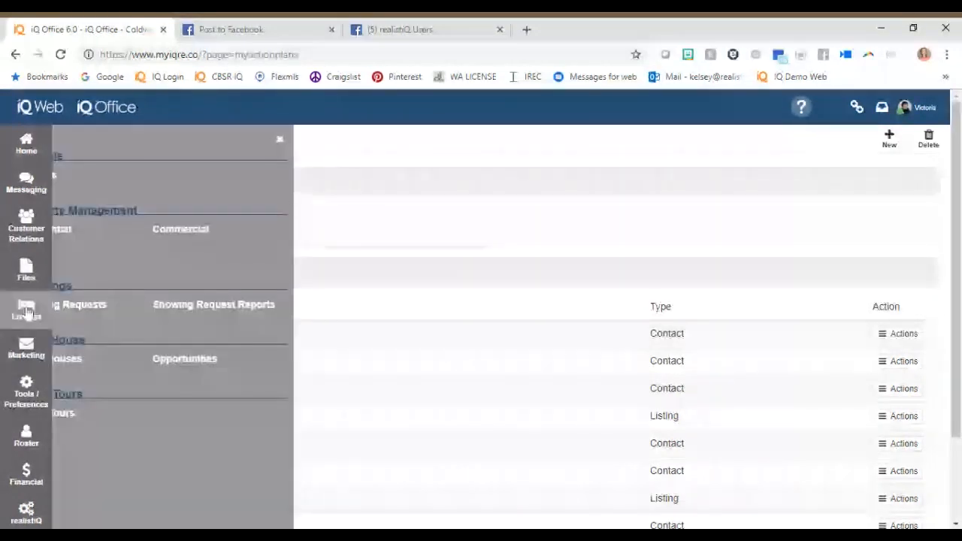
click(81, 176)
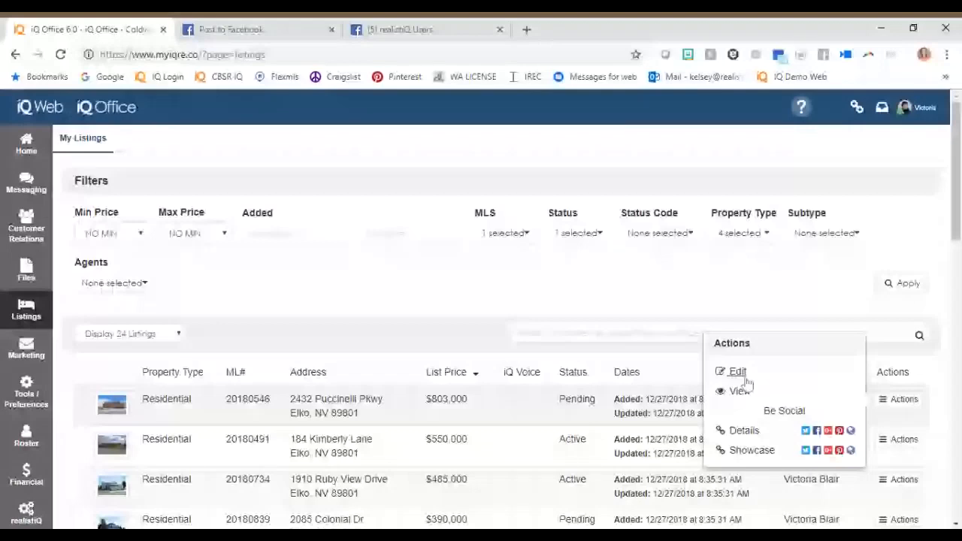
click(745, 376)
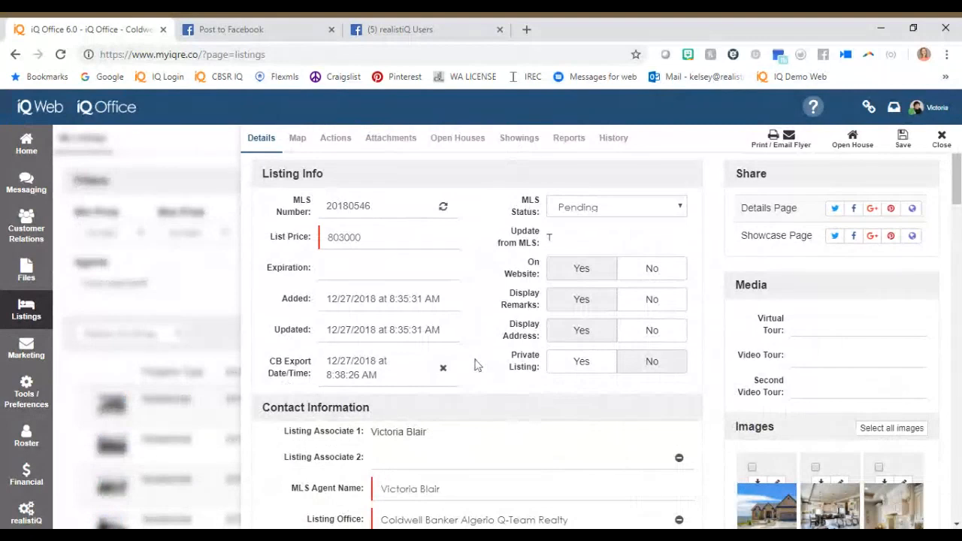
Examine the listing's tour links, images, property details, MLS remarks, website description and story section.
click(840, 356)
click(841, 386)
scroll(908, 497, down, 3)
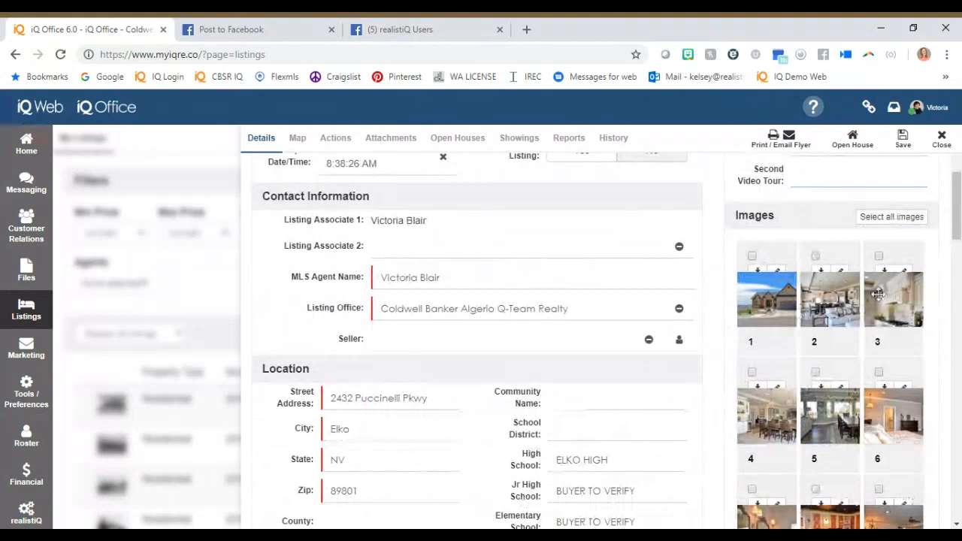
scroll(878, 293, down, 8)
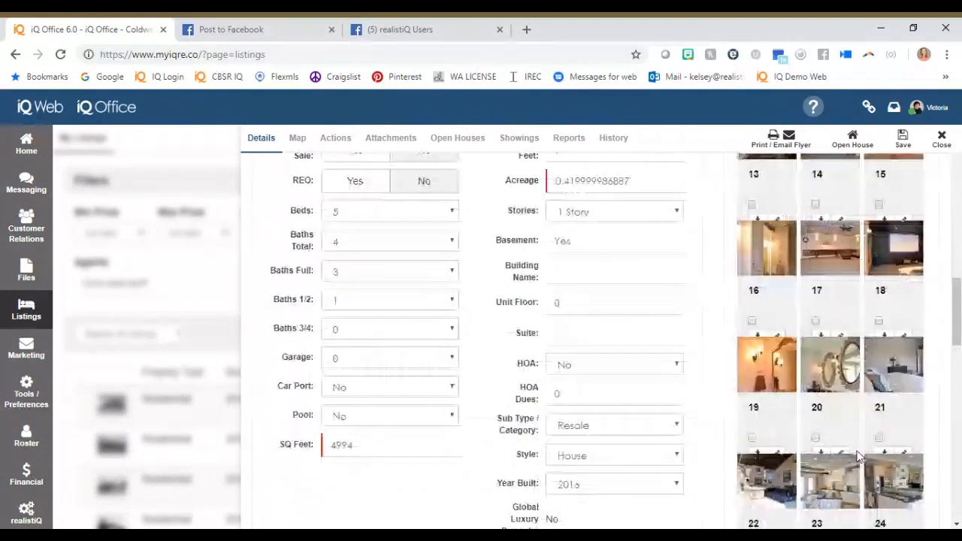
scroll(859, 457, down, 10)
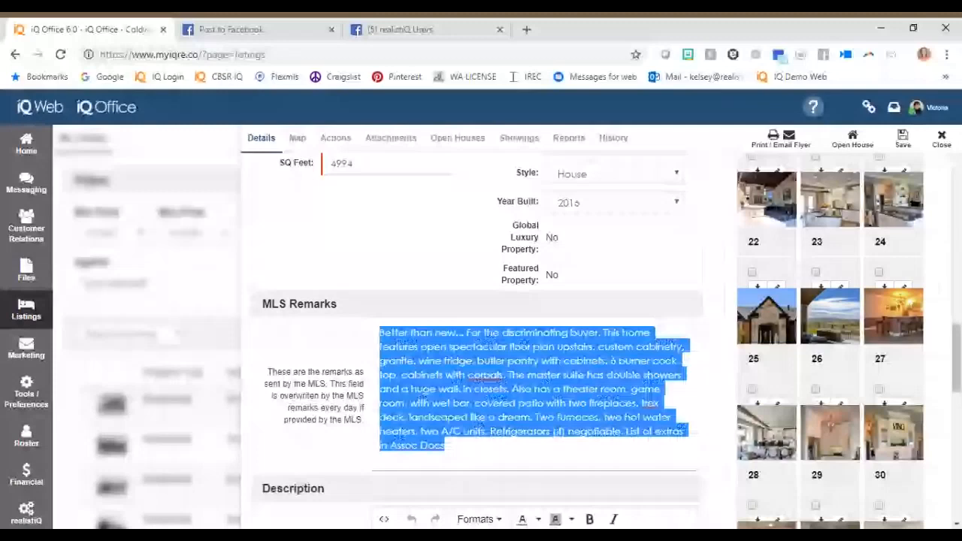
scroll(481, 376, down, 3)
drag(391, 354, 482, 487)
click(482, 493)
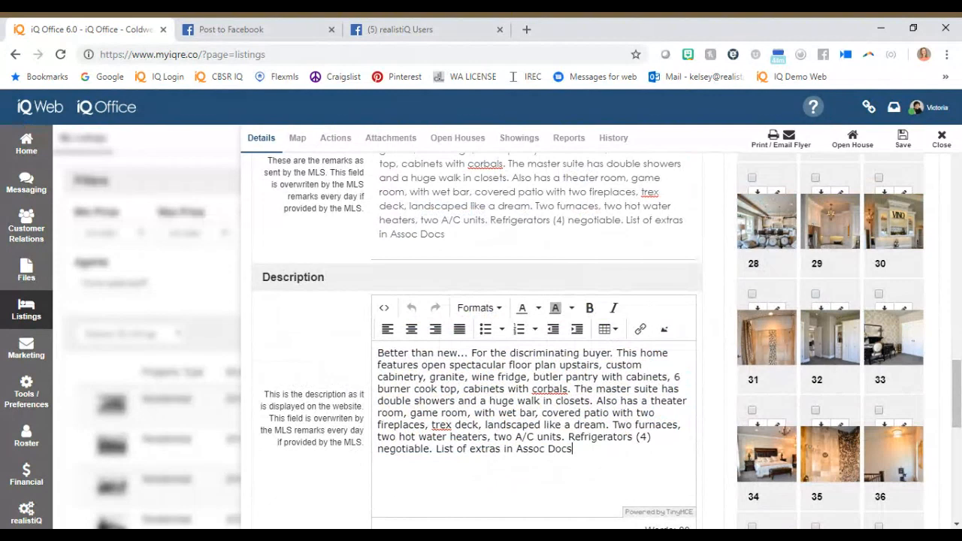
scroll(481, 338, down, 4)
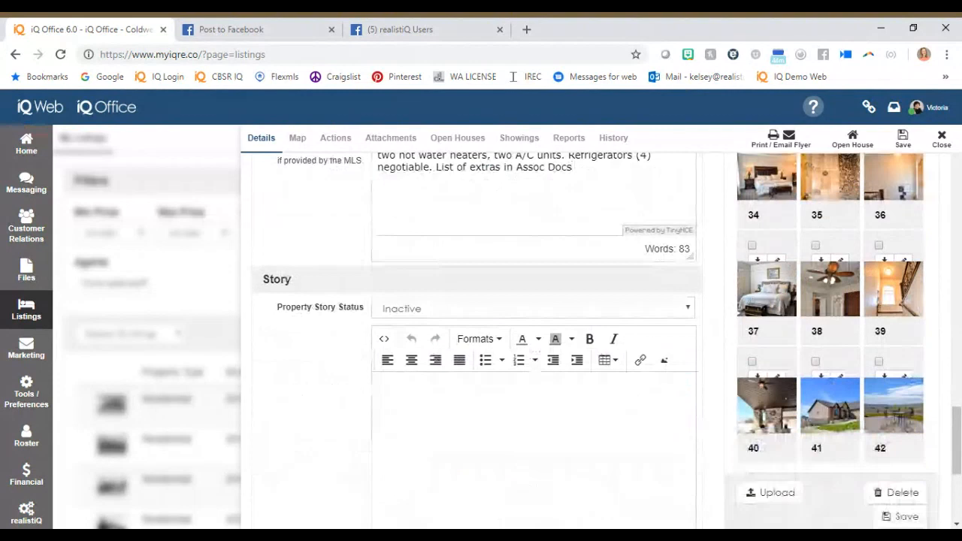
Review the listing's report settings for seller contact, competition and report features, and switch to the Post to Facebook tab.
click(566, 141)
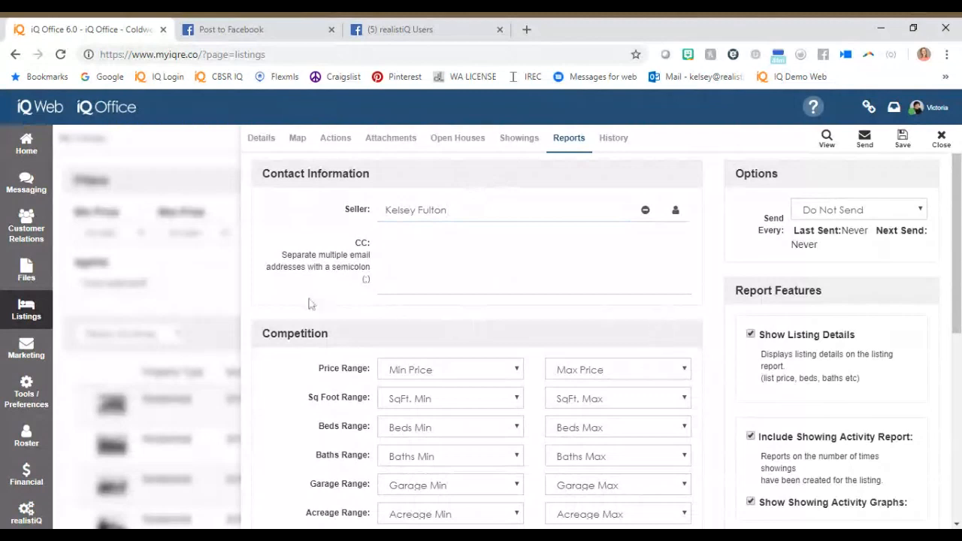
scroll(754, 278, down, 2)
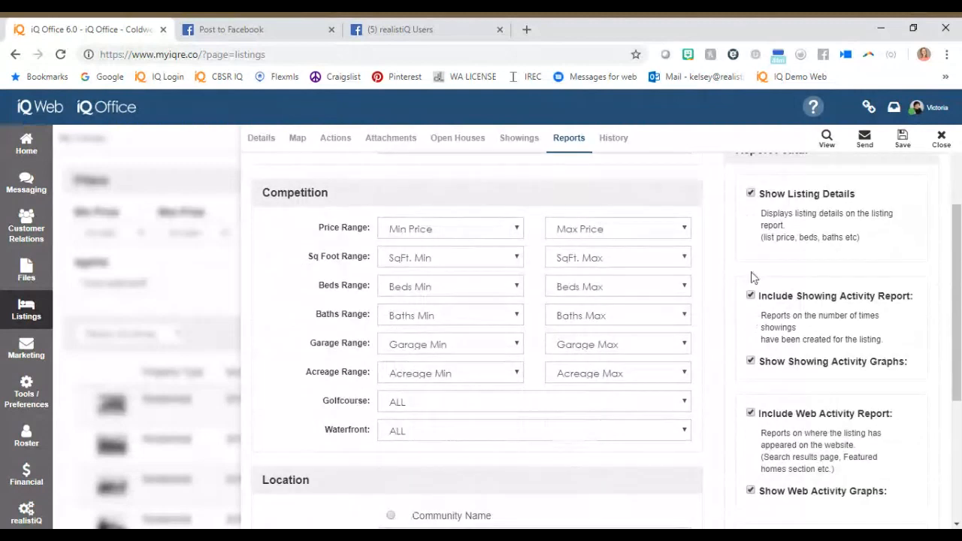
scroll(754, 278, up, 2)
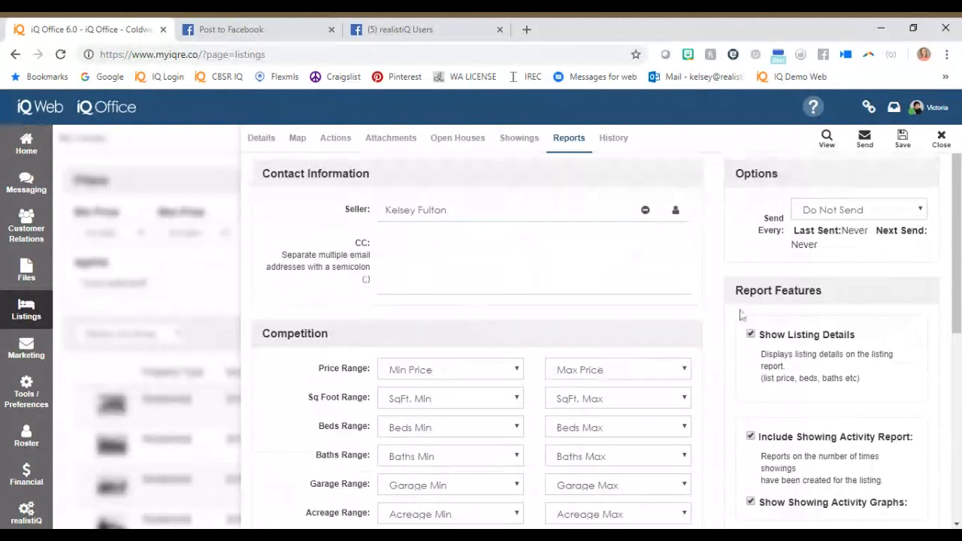
click(253, 34)
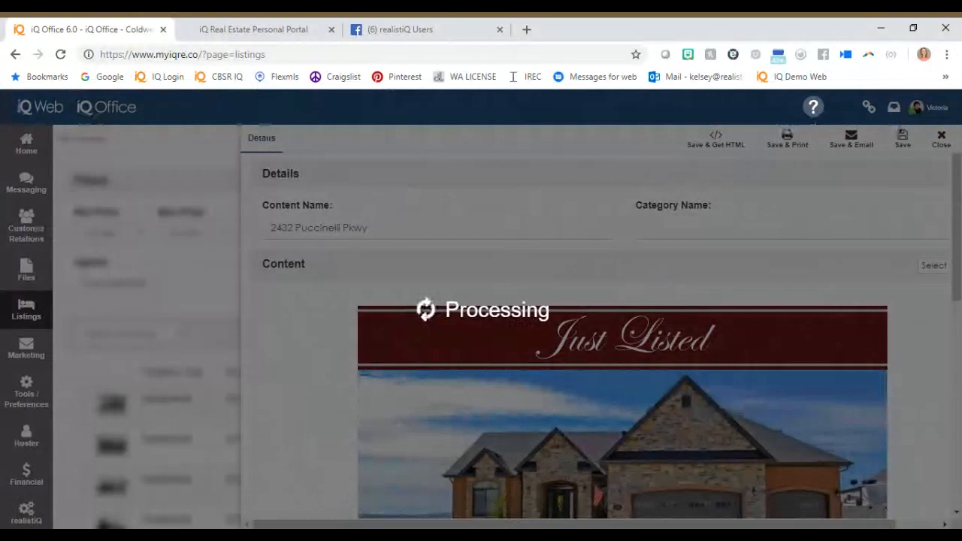
Replace the Just Listed flyer's main photo with the patio table property photo, save the flyer and close it.
scroll(571, 366, down, 3)
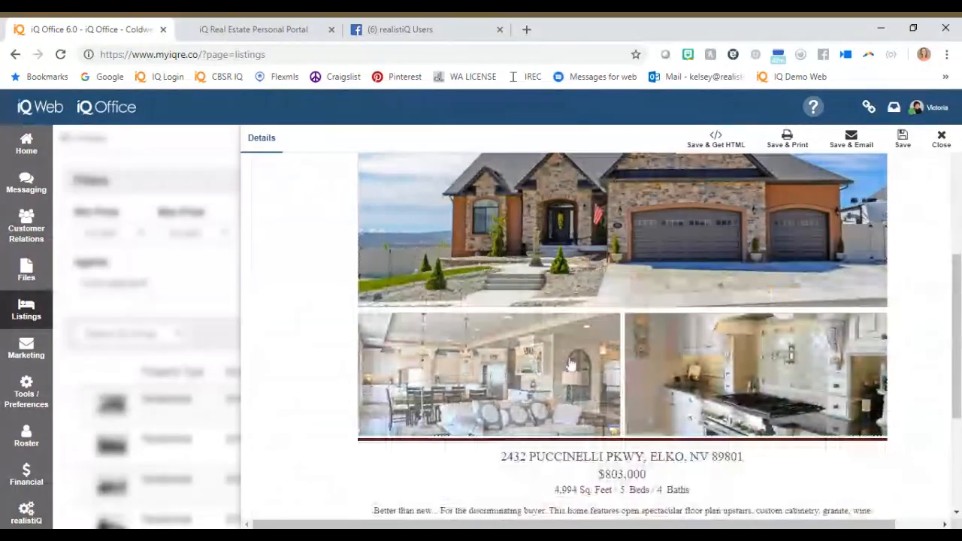
click(571, 364)
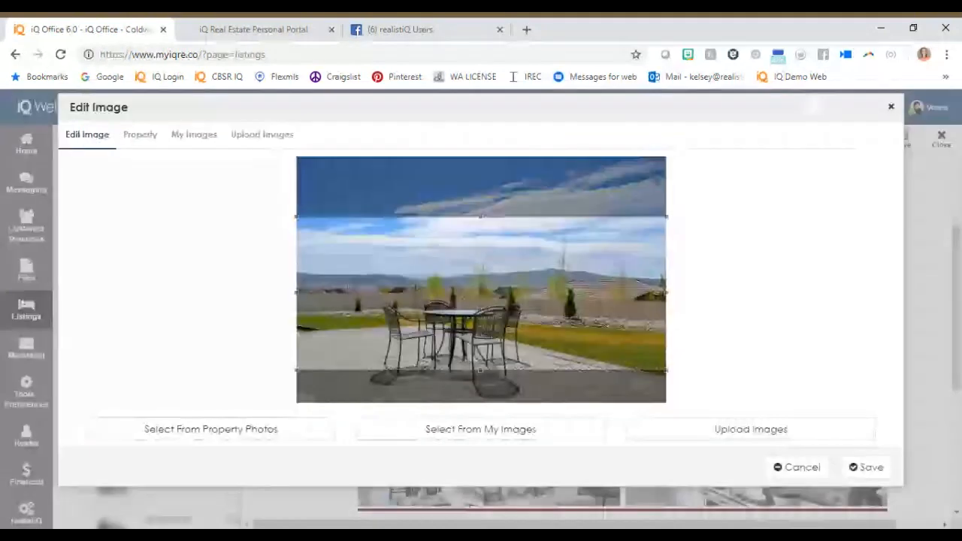
click(866, 467)
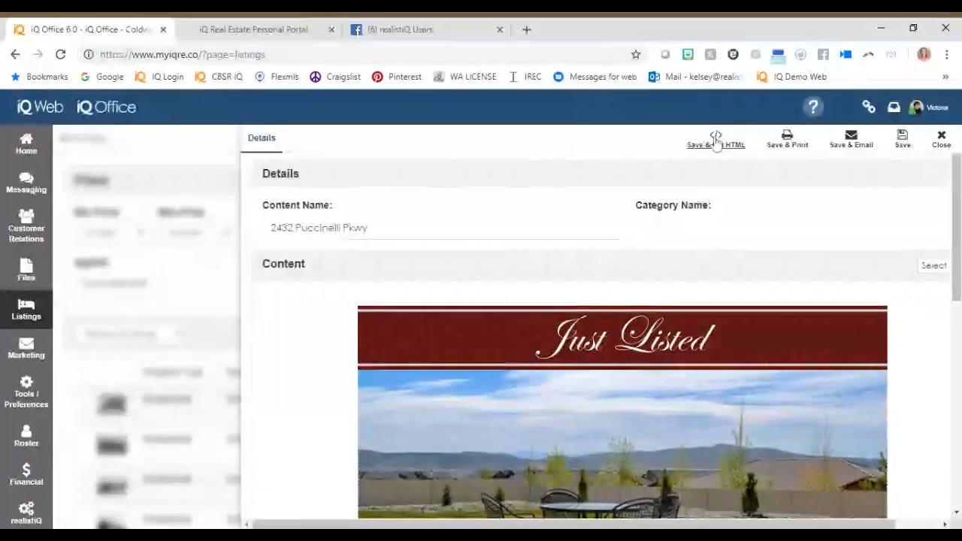
click(903, 141)
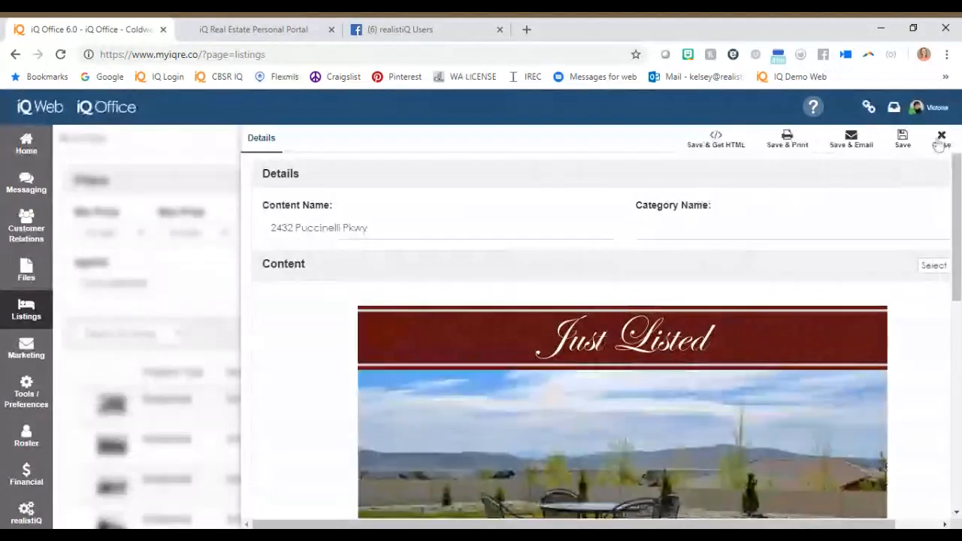
click(940, 143)
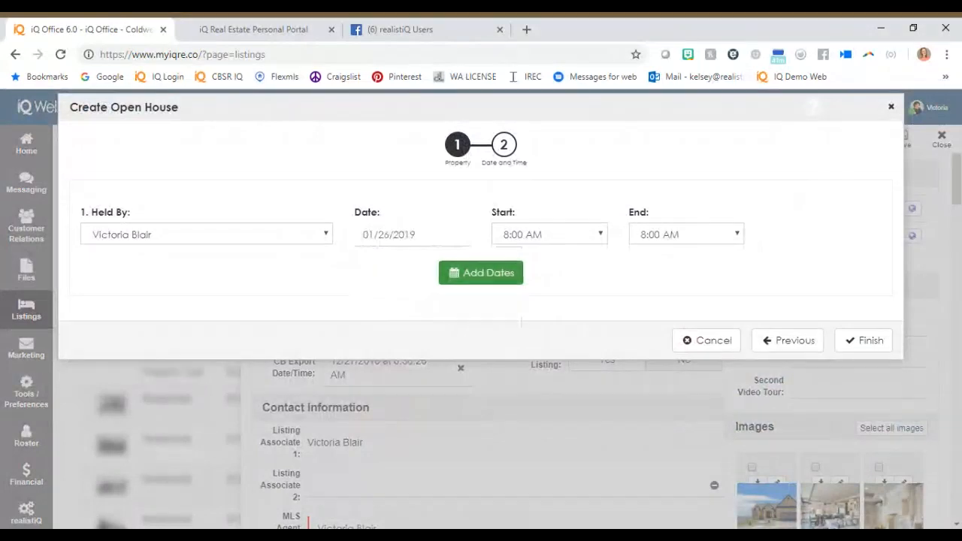
Schedule an open house for the listing on 01/26/2019 from 10:00 AM to 3:30 PM and view its open house list.
click(540, 352)
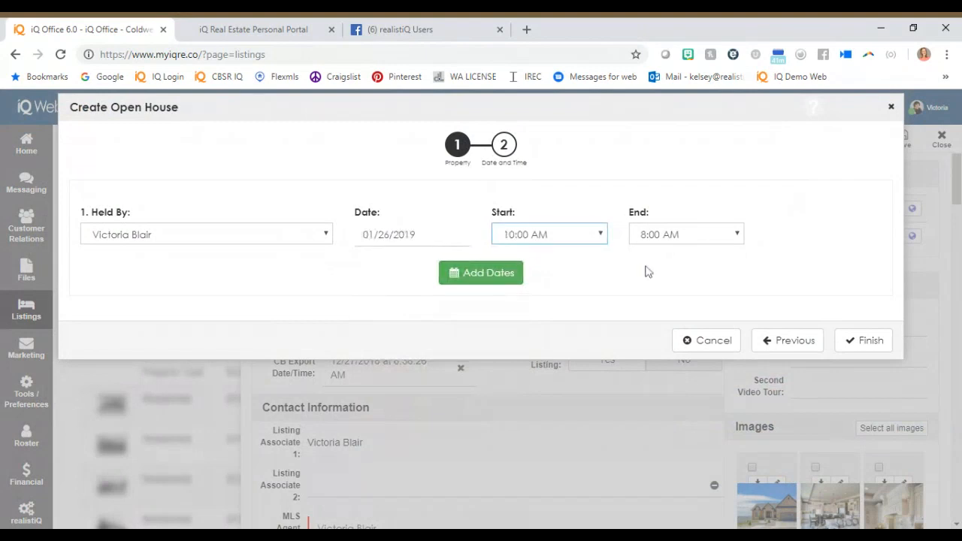
click(675, 235)
click(686, 410)
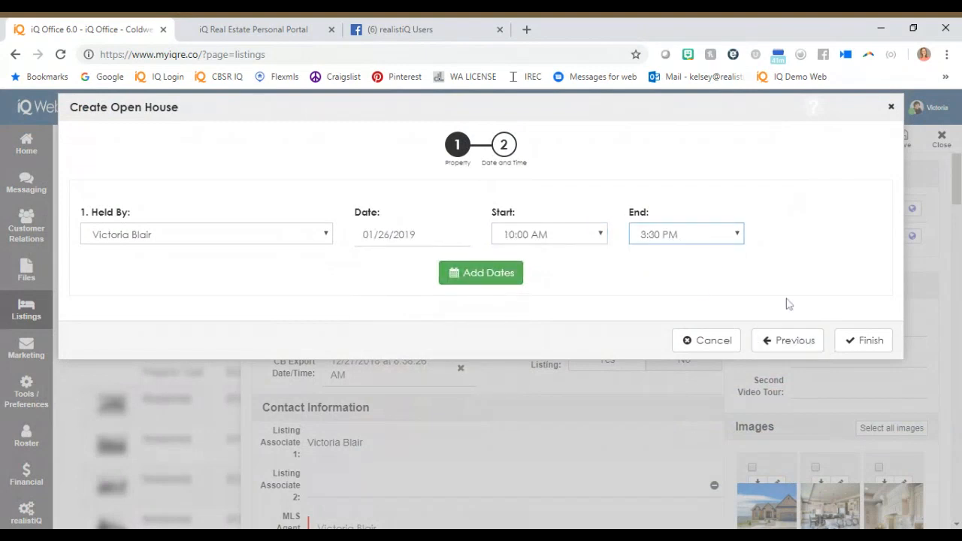
click(863, 340)
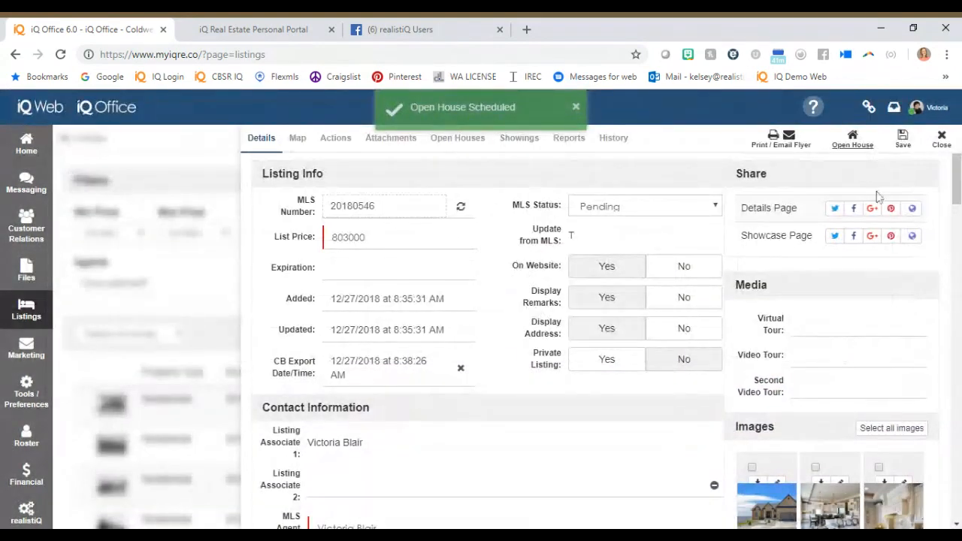
click(459, 139)
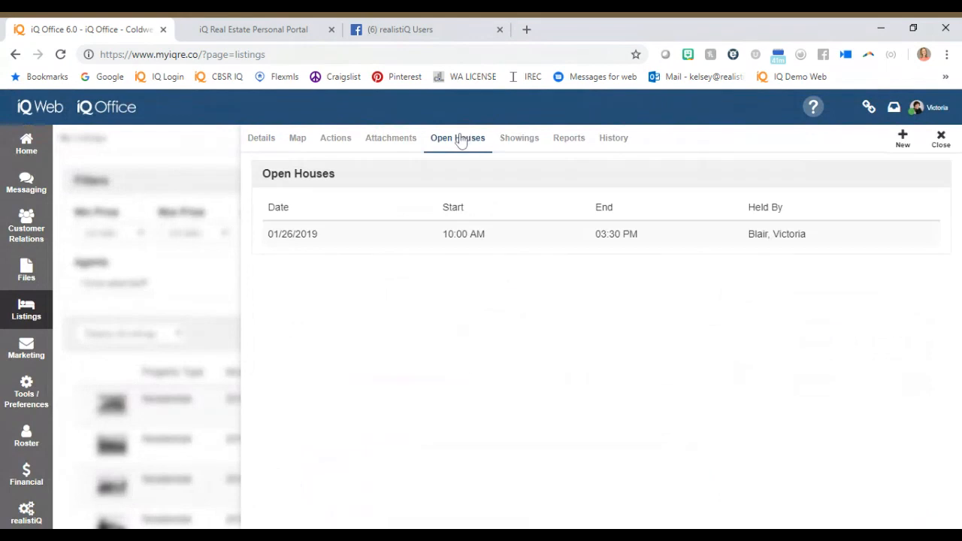
From the scheduled open houses, open the visitor sign-in page for the $530,000 listing and check who hosts that open house.
click(941, 139)
click(78, 360)
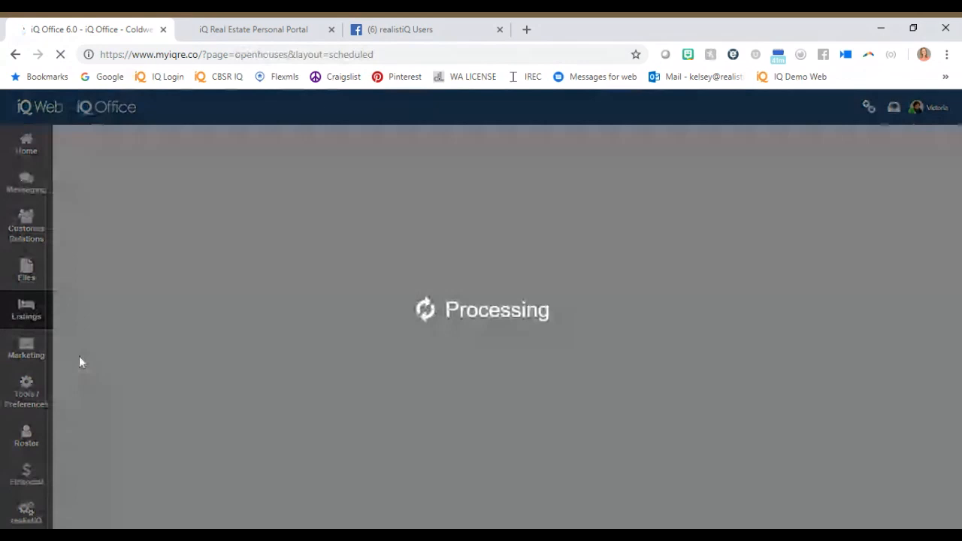
click(869, 322)
click(749, 366)
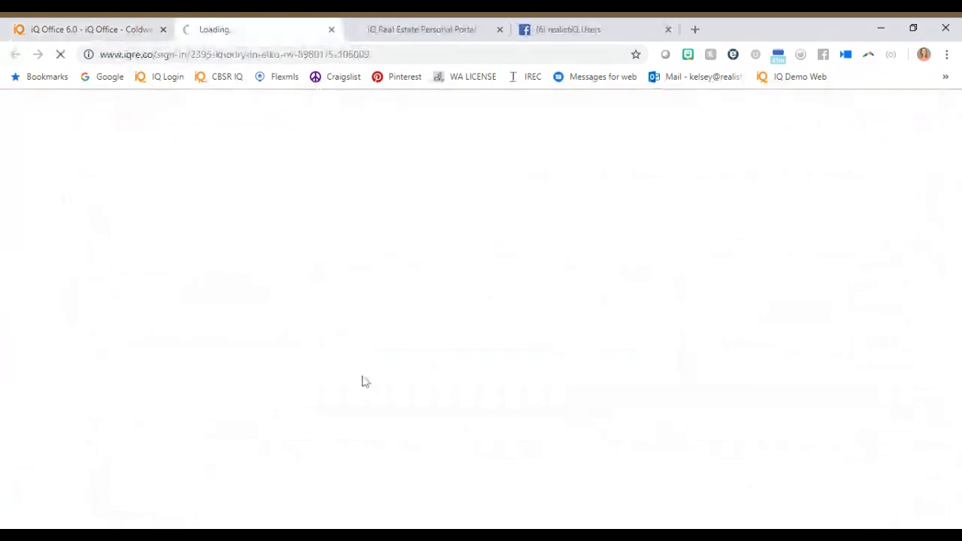
click(84, 27)
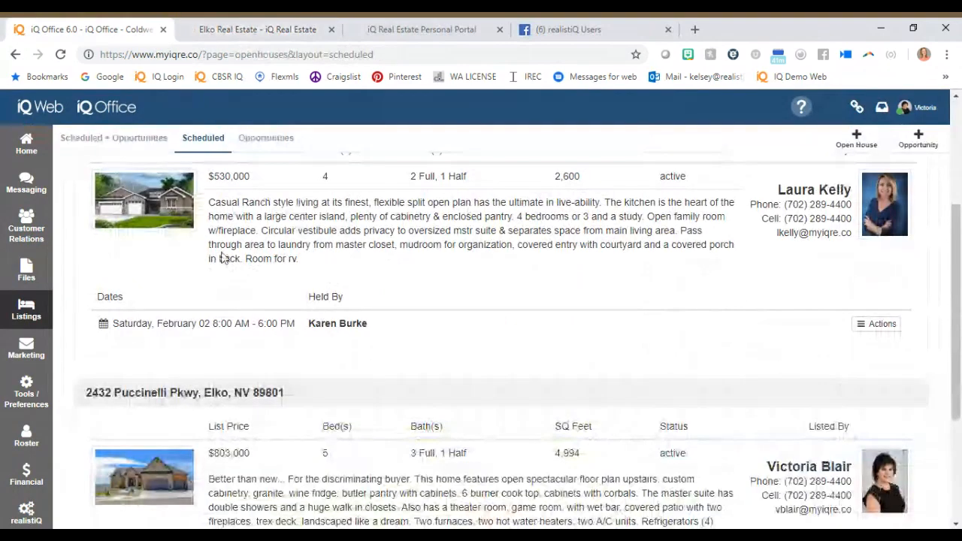
drag(308, 323, 383, 331)
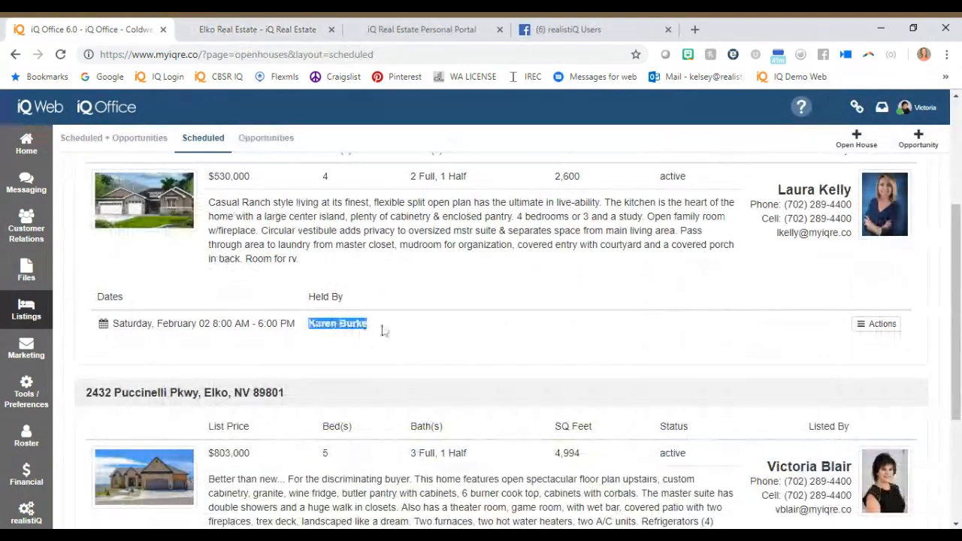
Fill in the visitor's full name, email address and phone number on the open house sign-in form.
click(271, 34)
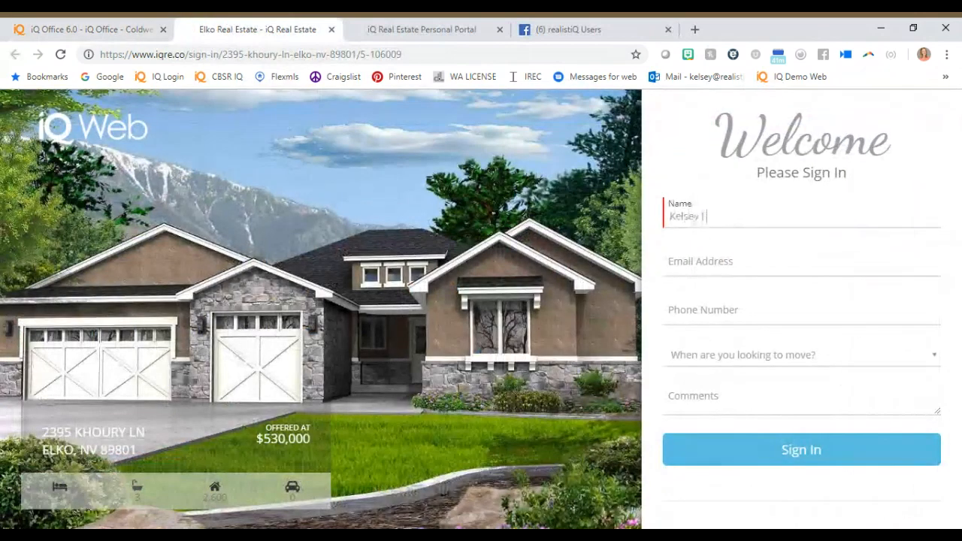
key(Tab)
key(Tab)
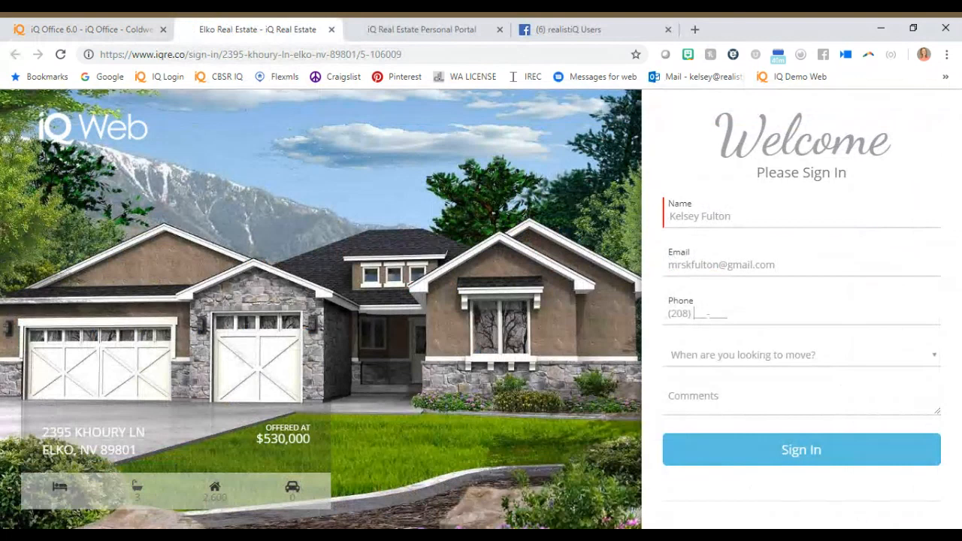
Set the visitor's moving timeframe to 3-6 Months and enter "AGENT NAME" as the comment.
click(780, 431)
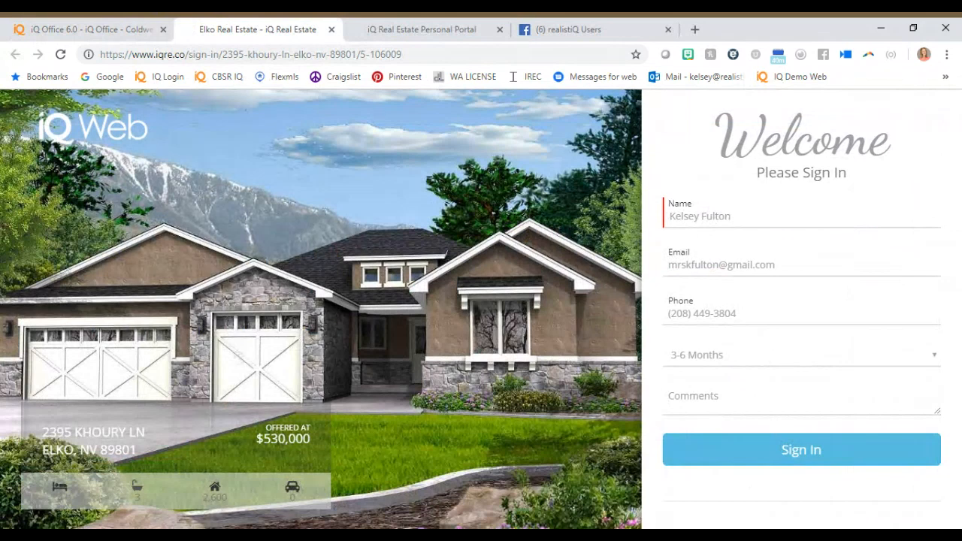
text(AGENT NAME)
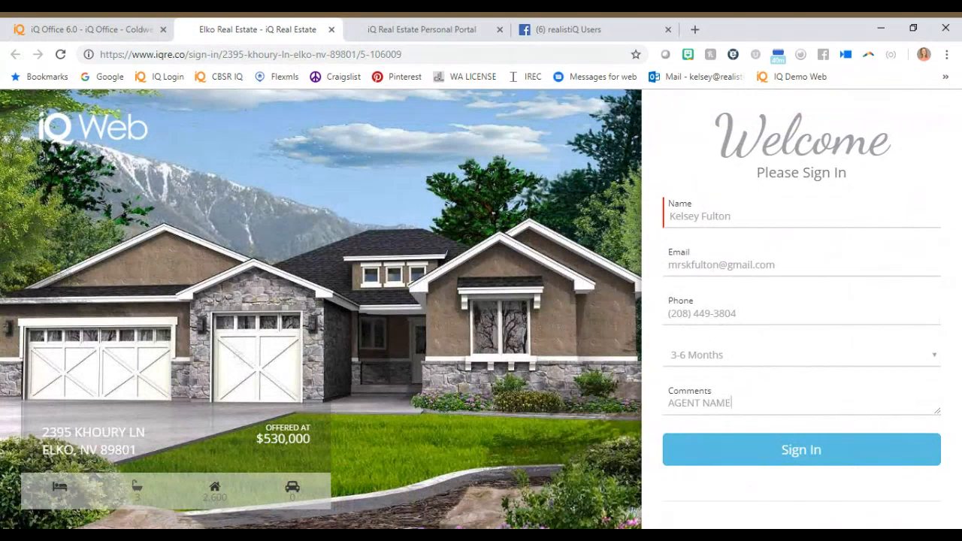
Check Messages for web and Gmail for the open house follow-up, and return to the scheduled open houses in iQ Office.
click(694, 29)
click(604, 77)
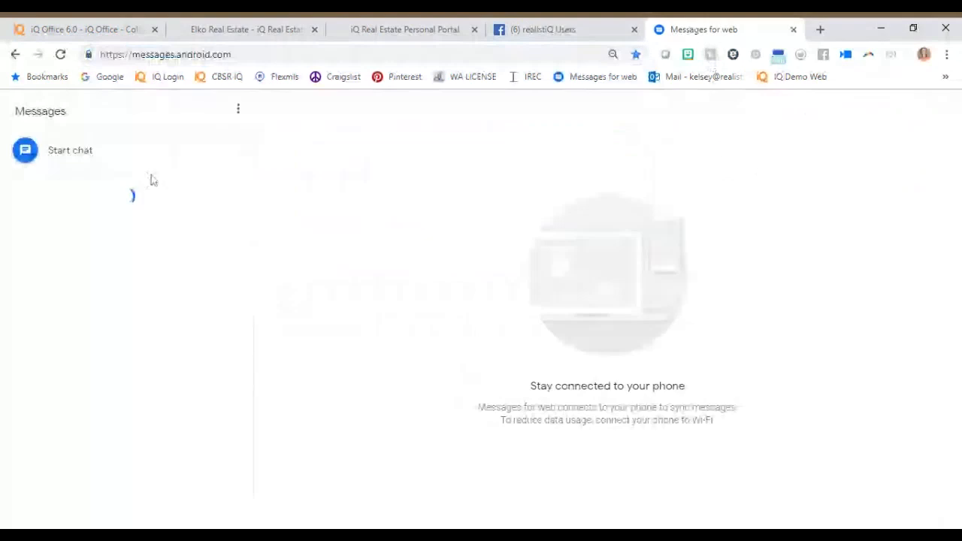
click(820, 29)
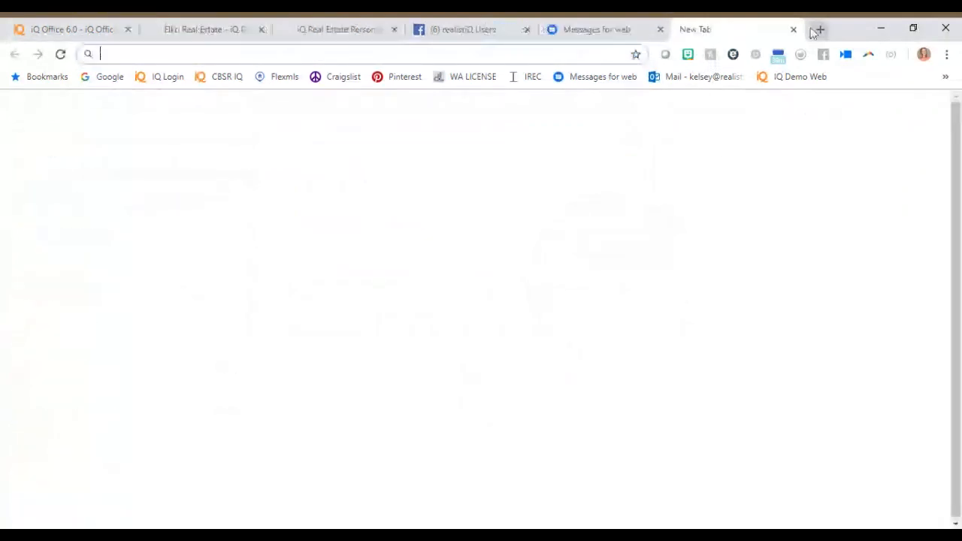
click(794, 120)
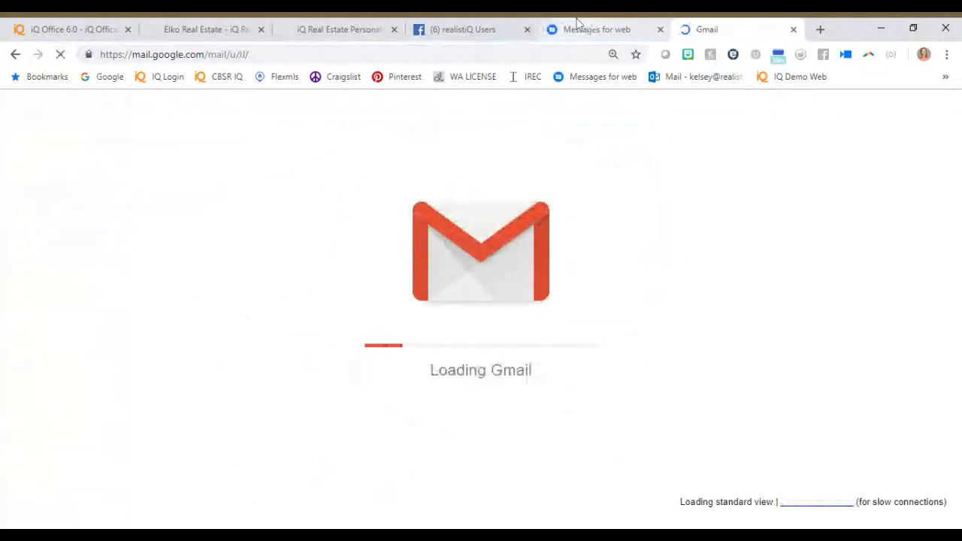
click(577, 24)
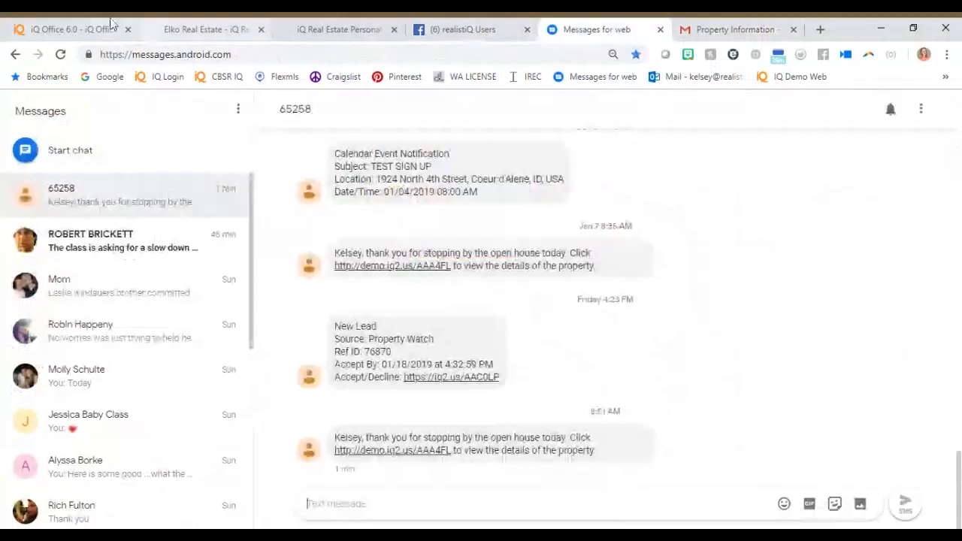
click(111, 23)
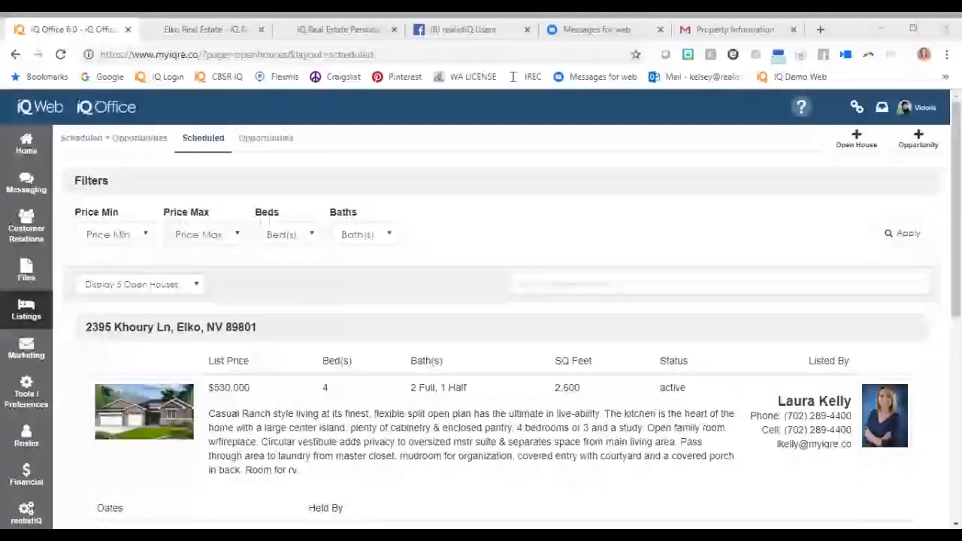
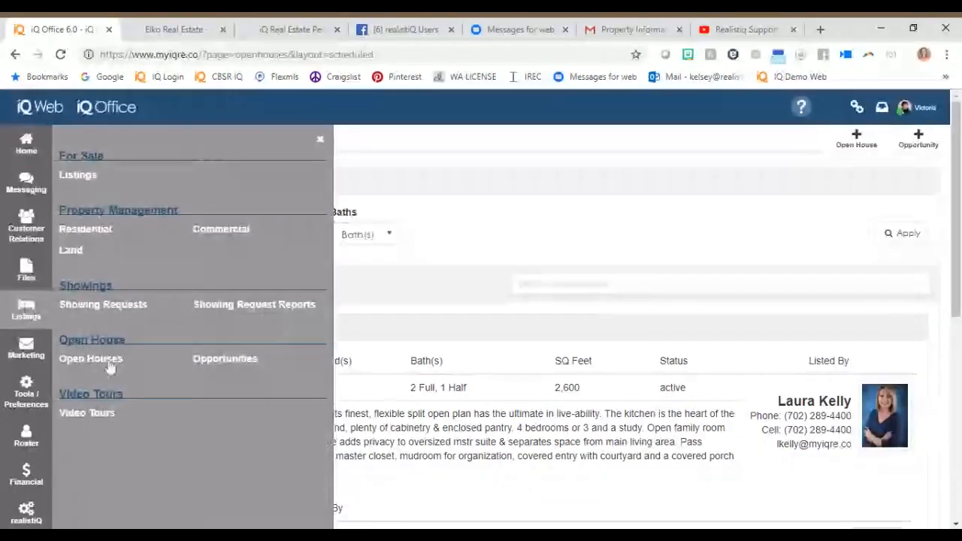
Review the actions available for the $803,000 listing among the scheduled open houses in iQ Office.
click(110, 365)
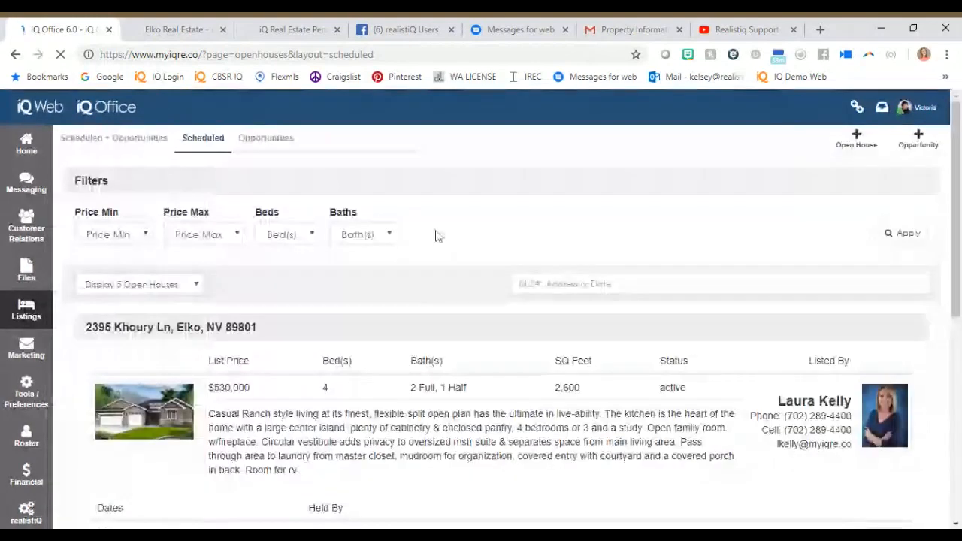
scroll(439, 236, down, 5)
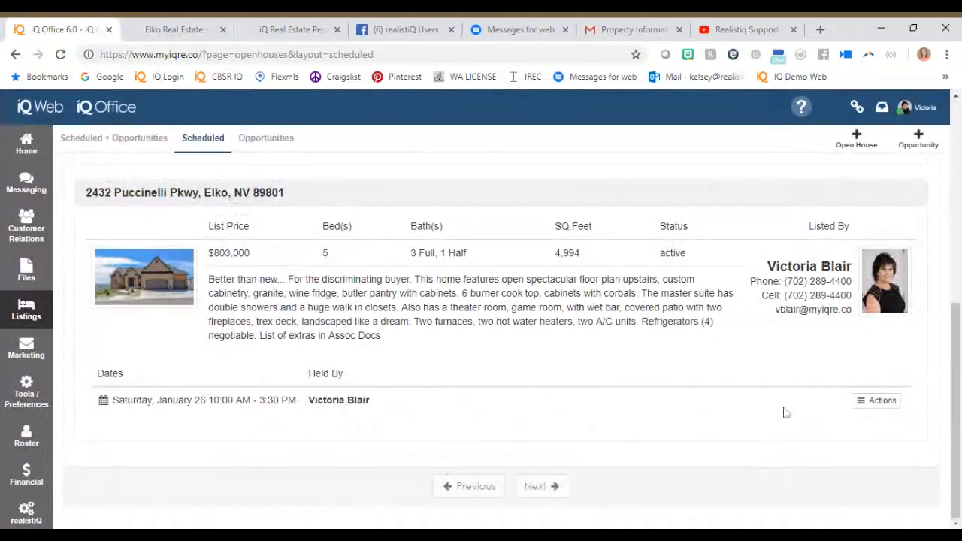
click(869, 401)
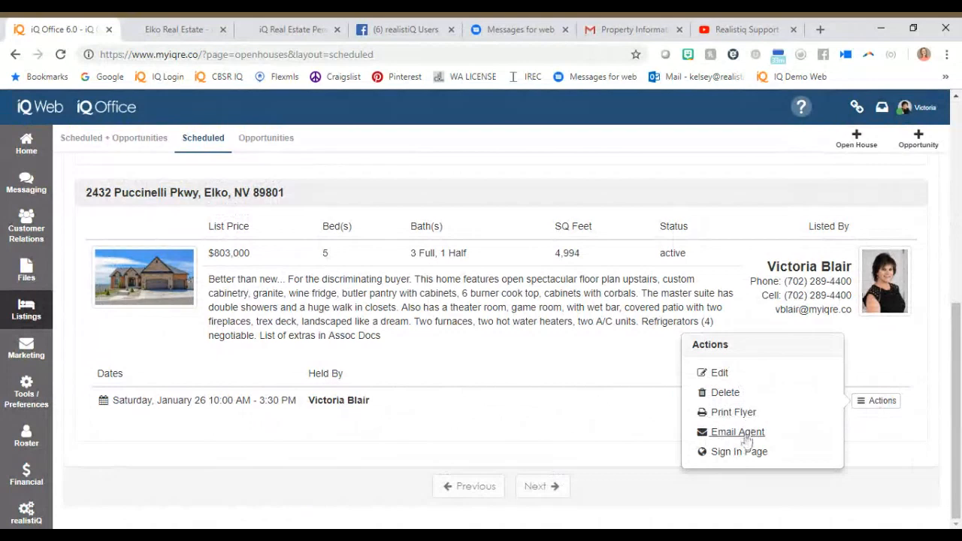
click(699, 232)
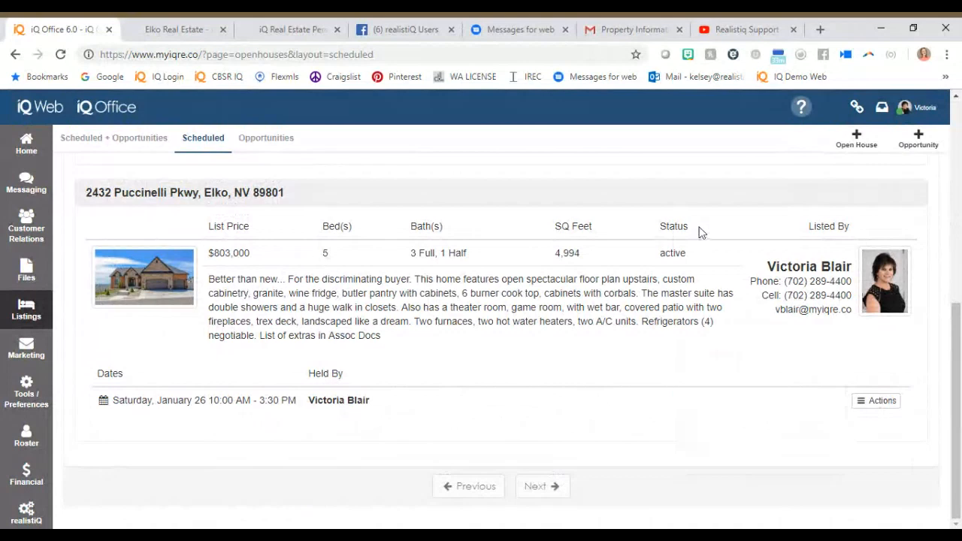
scroll(699, 232, up, 4)
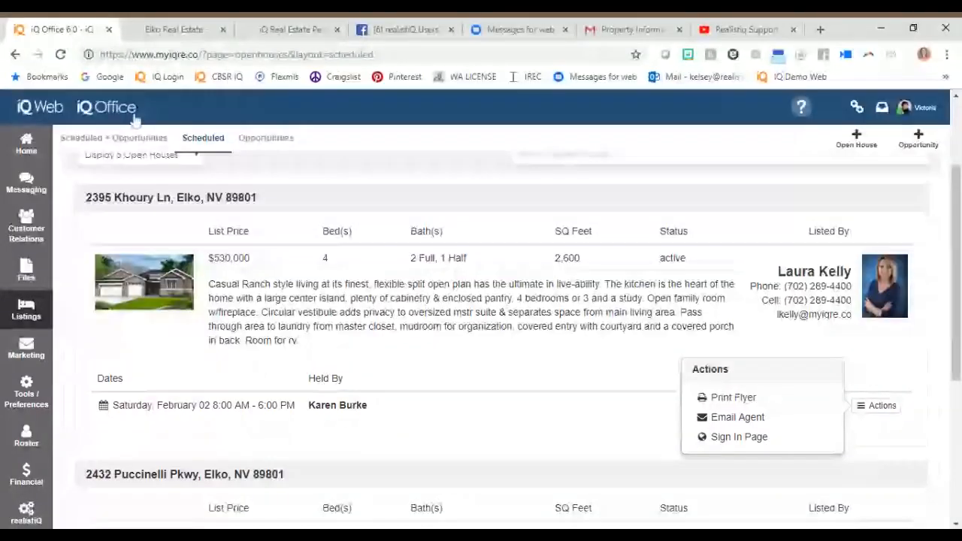
Look over the realistiQ Users Facebook group and the Realistiq Support playlists on YouTube as help resources.
click(364, 38)
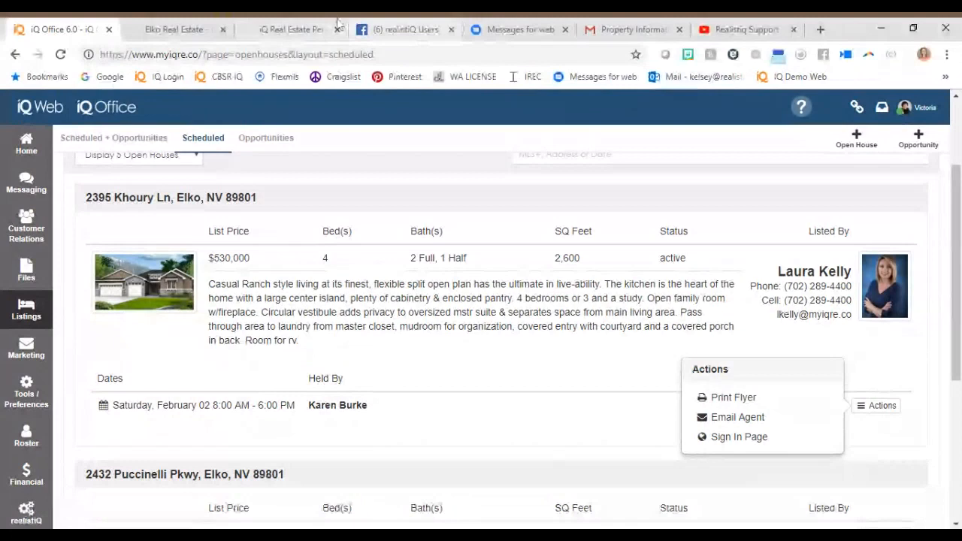
click(361, 29)
click(196, 103)
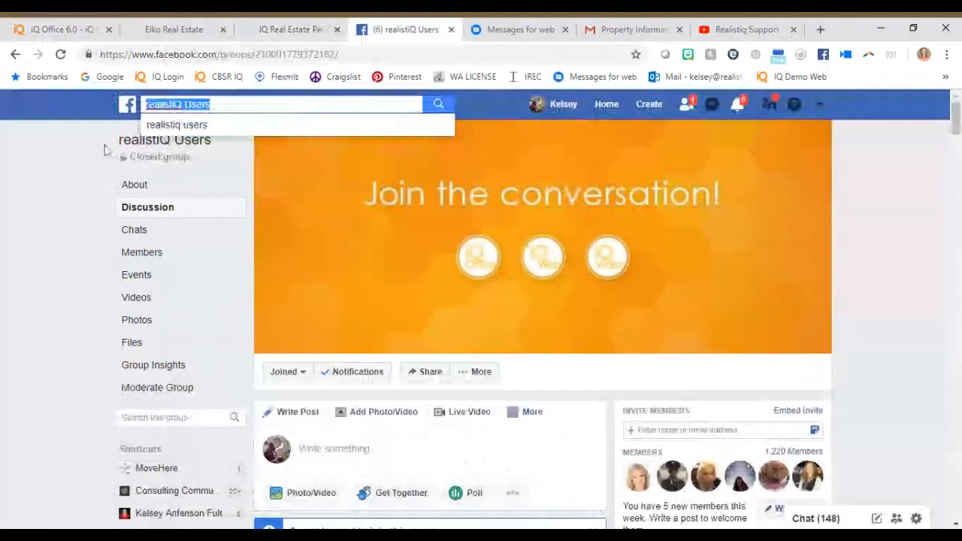
click(67, 197)
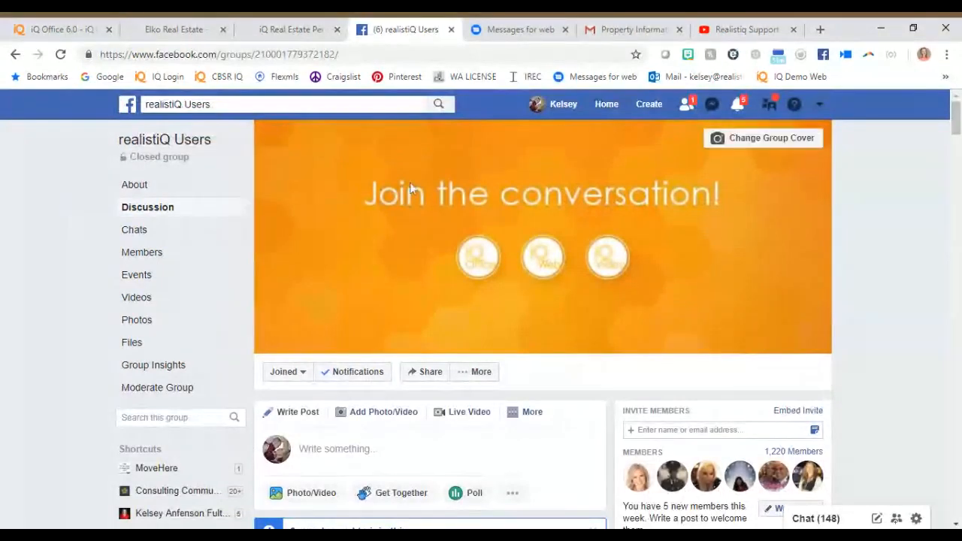
click(723, 31)
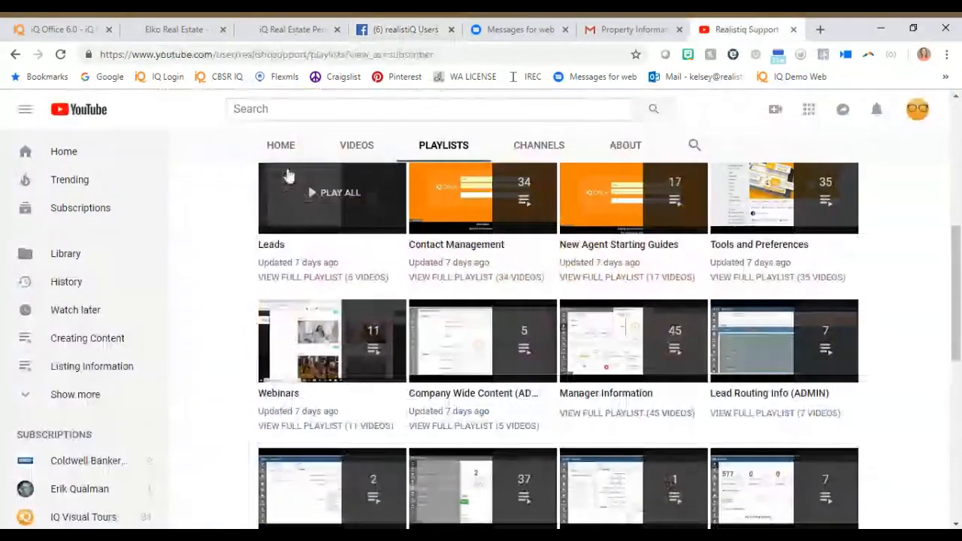
scroll(290, 177, up, 5)
drag(434, 288, 423, 307)
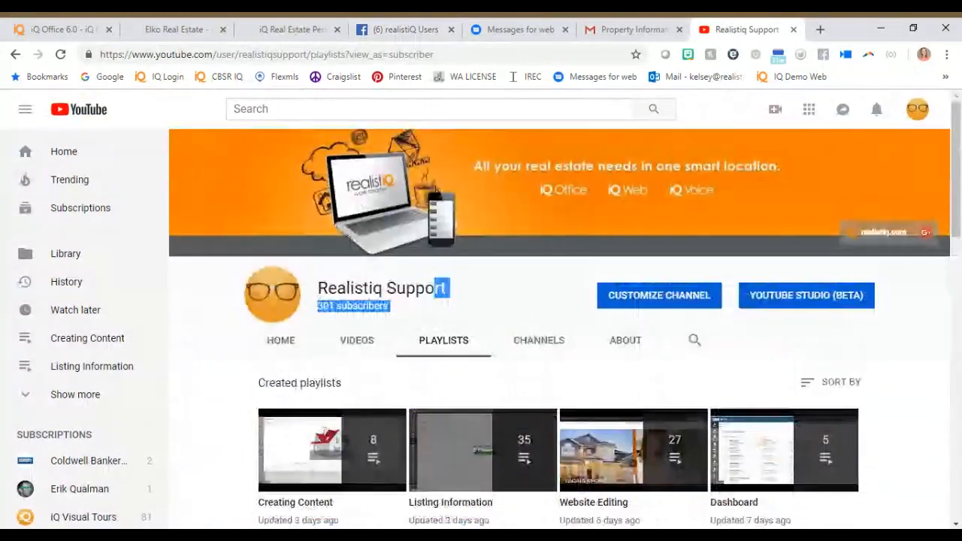
click(380, 30)
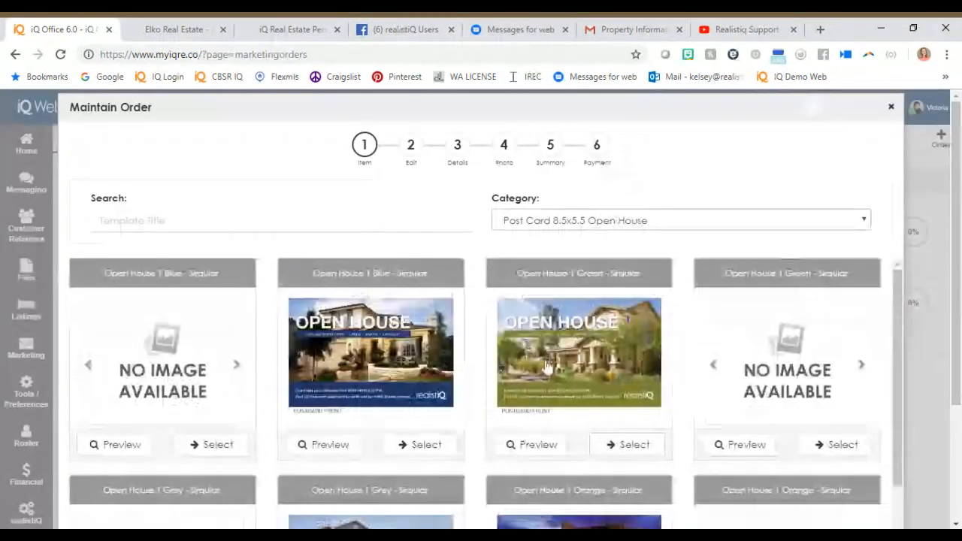
Choose the green Open House template with a postcard image from Post Card 8.5x5.5 Open House and assign the third listed property to it.
click(642, 451)
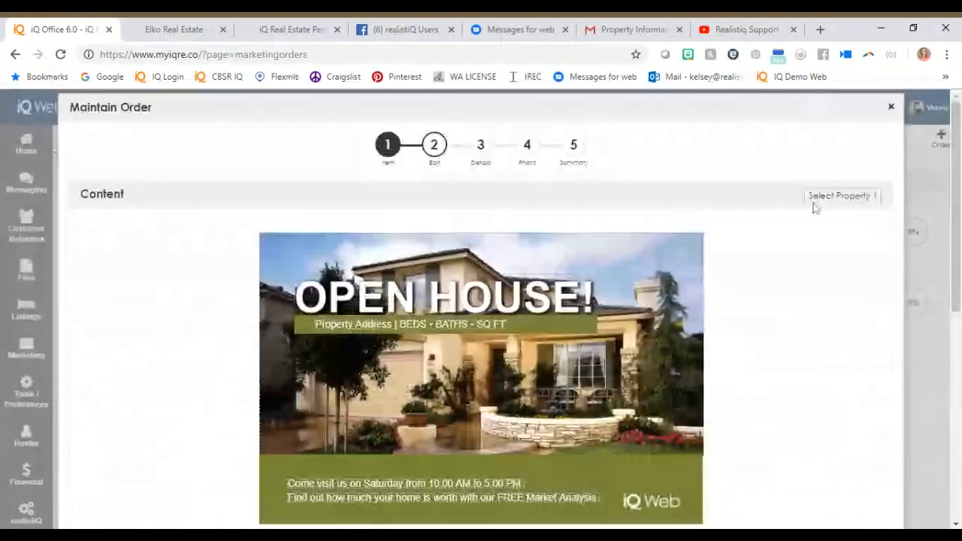
click(865, 196)
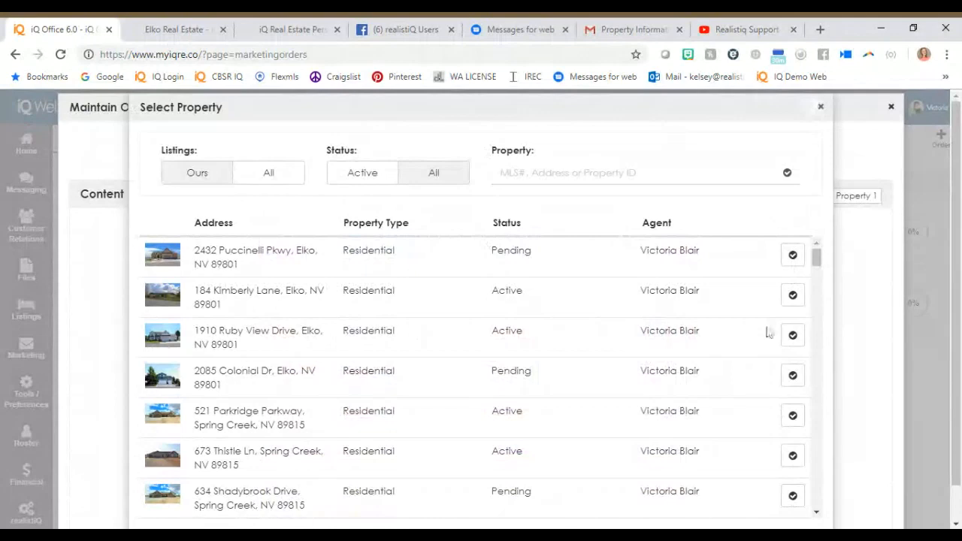
click(792, 335)
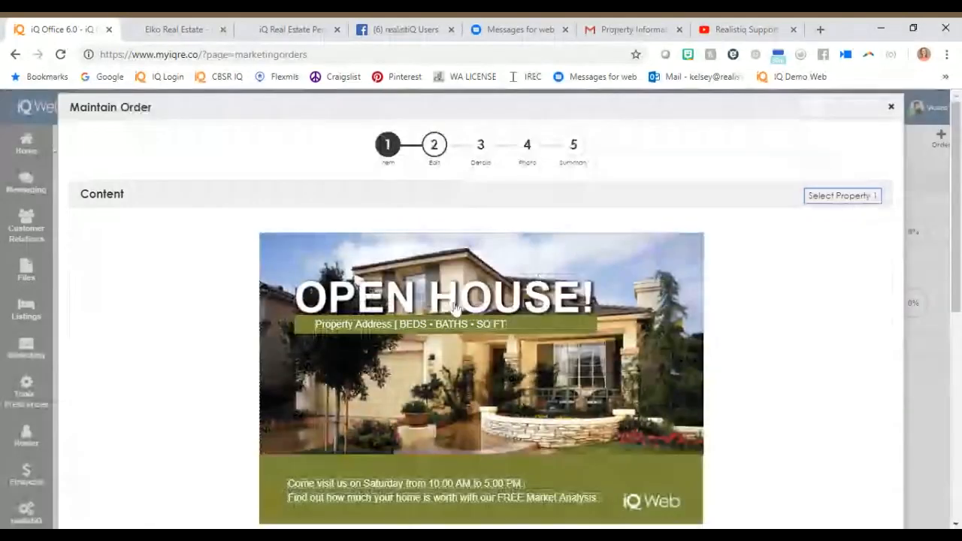
Shift the crop area of the postcard's property image upward and save the image.
click(455, 308)
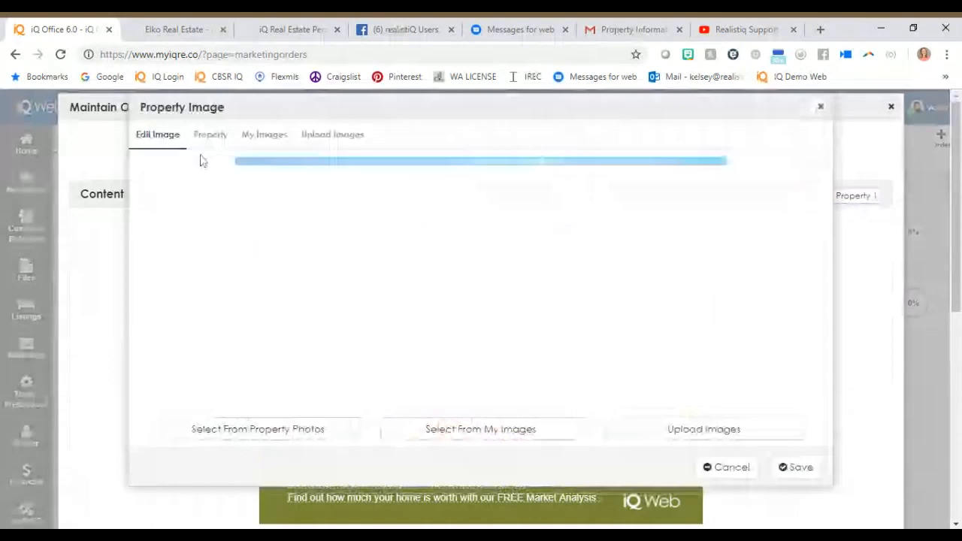
drag(504, 333, 501, 317)
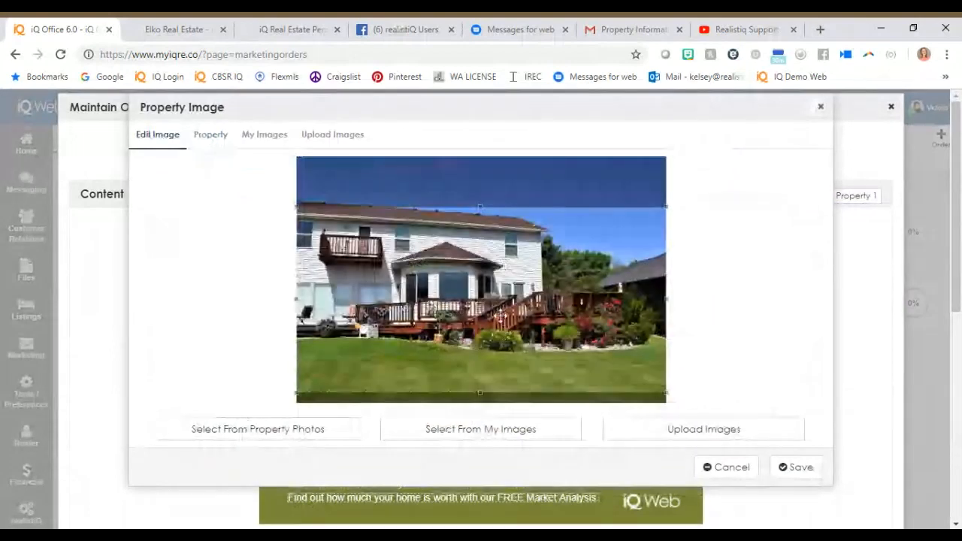
drag(501, 317, 501, 291)
click(796, 467)
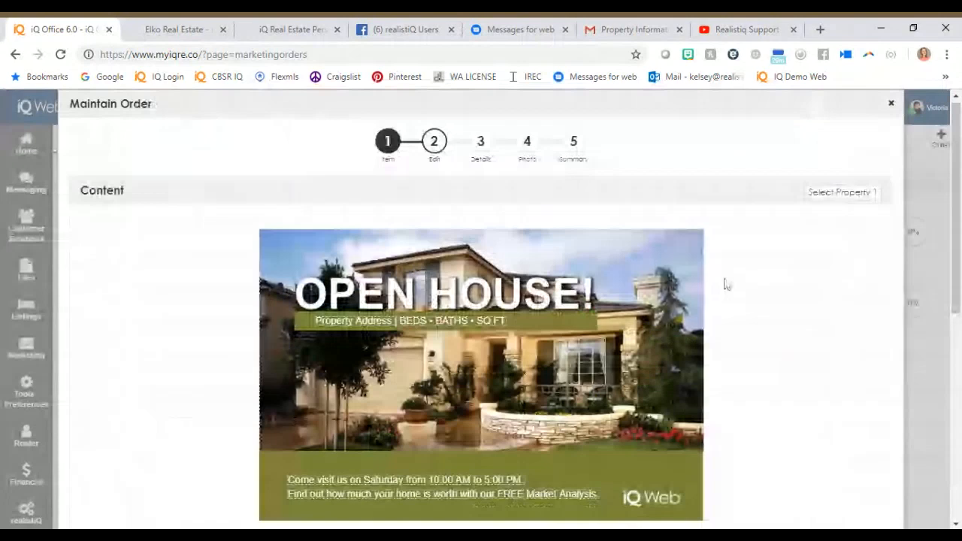
In the order details, add the Buyer and Relocation Contact contact types and set the To Office quantity to 100.
scroll(726, 285, down, 1)
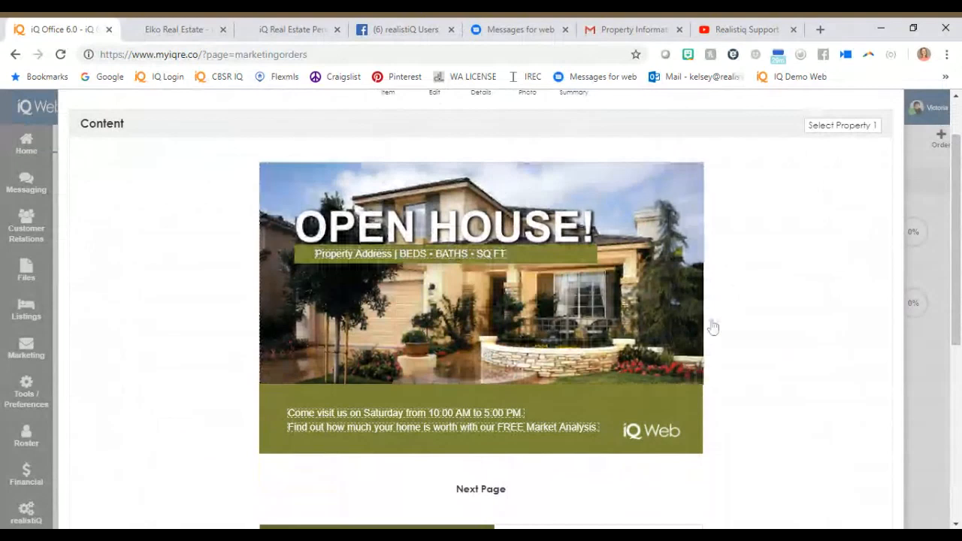
scroll(713, 327, down, 5)
click(865, 511)
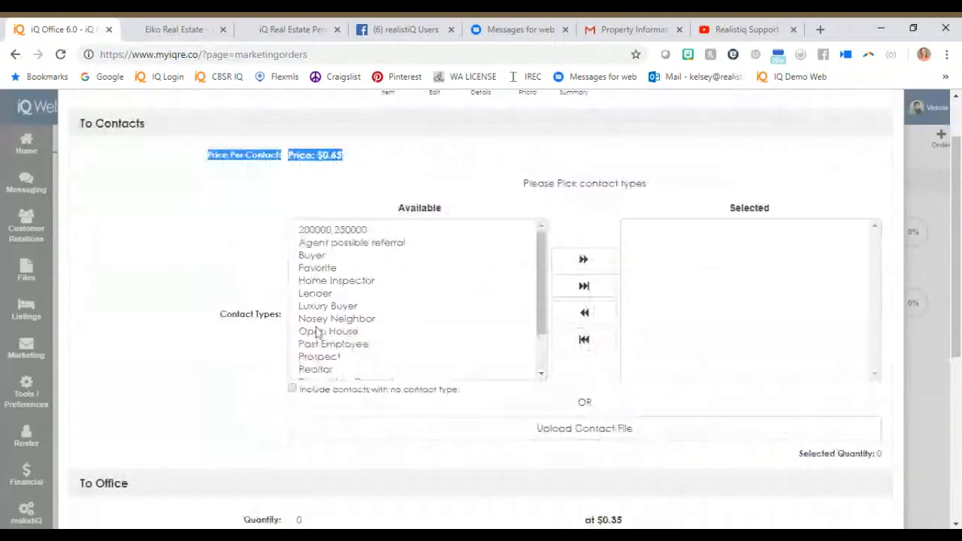
click(312, 255)
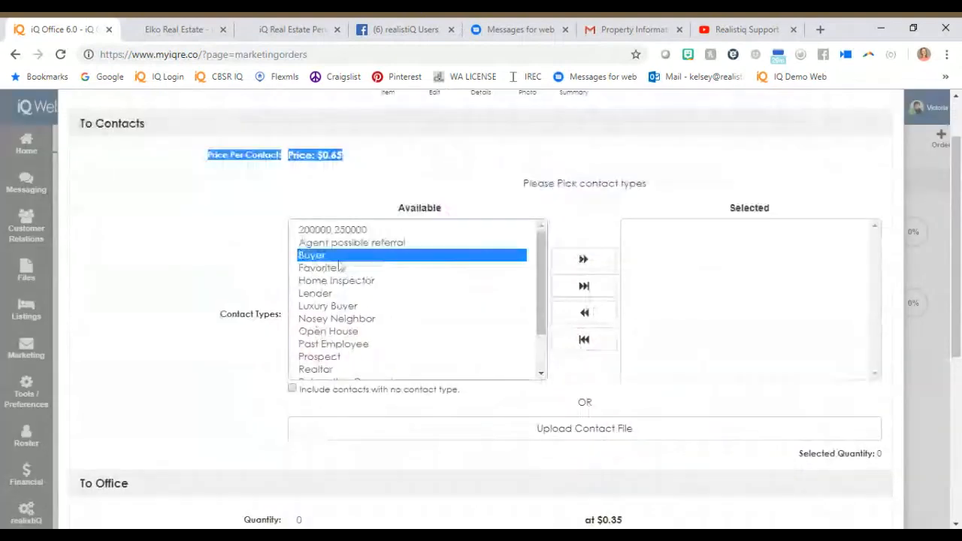
click(584, 260)
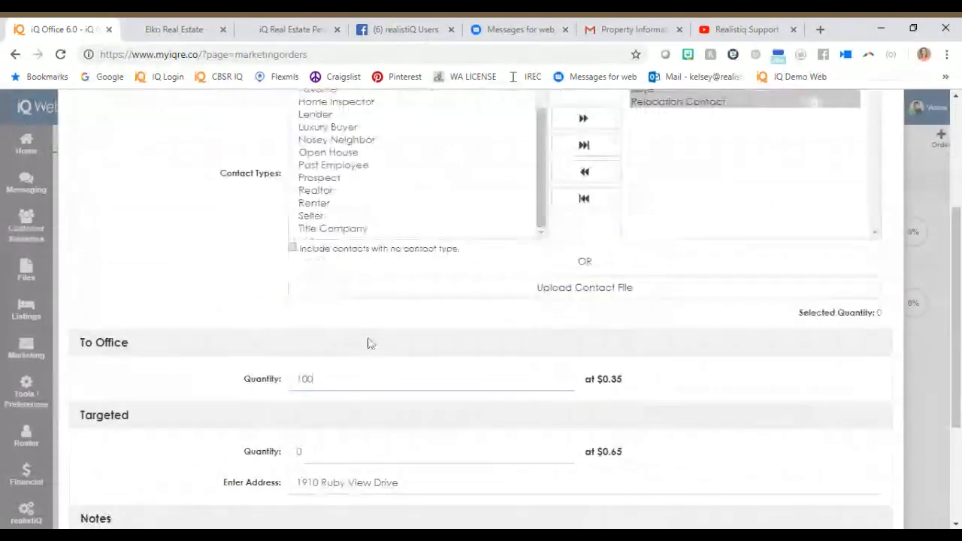
Set the Targeted quantity to 100, pick the suggested Elko, NV address of the selected property, and continue the order to its summary.
scroll(368, 343, down, 2)
double_click(299, 310)
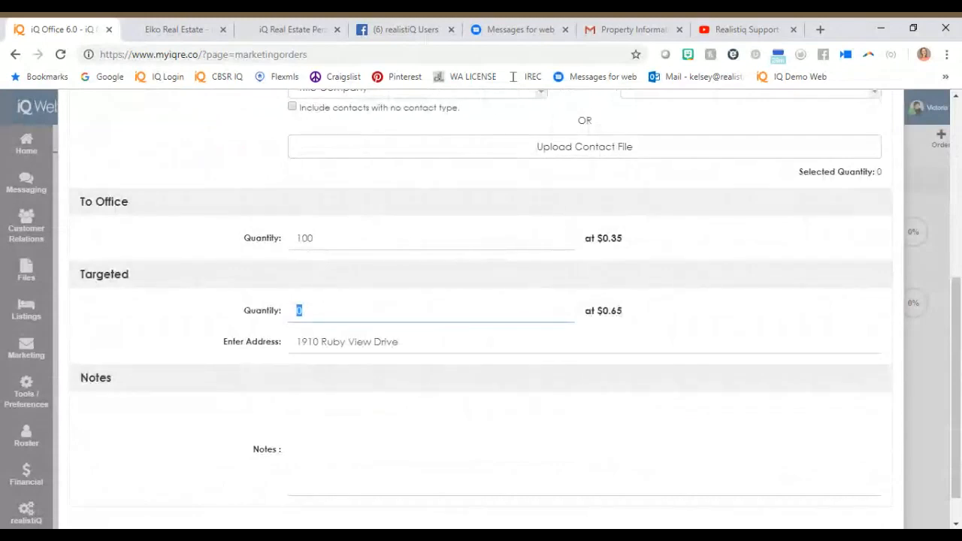
key(Tab)
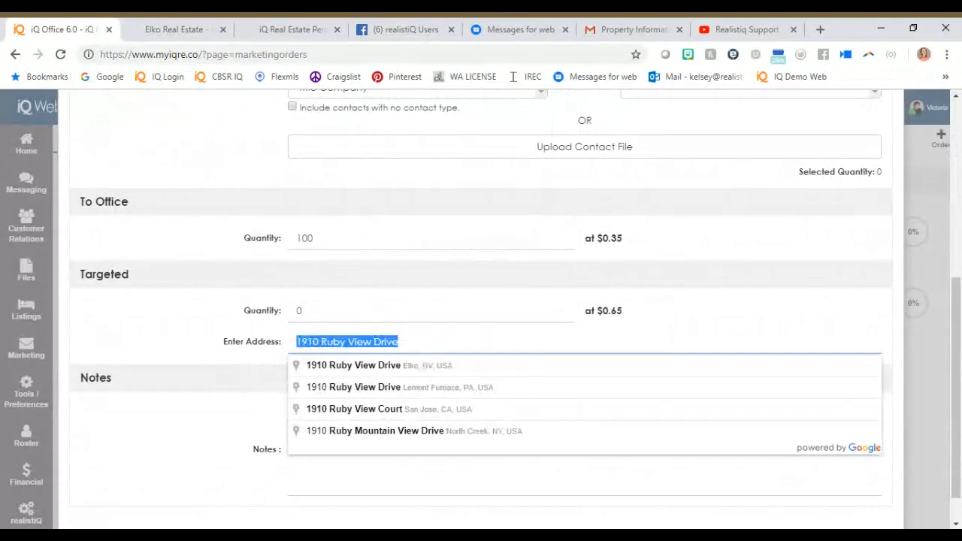
key(BackSpace)
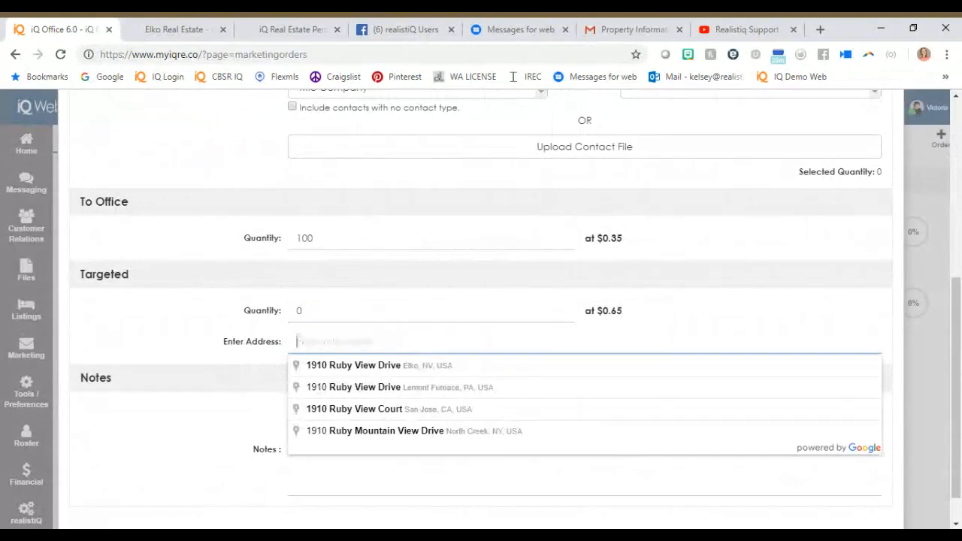
click(392, 367)
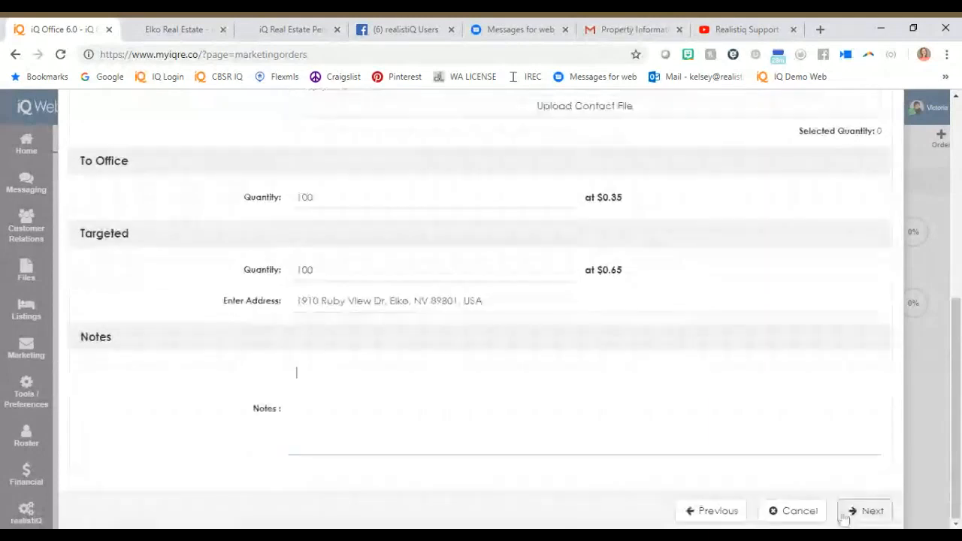
click(845, 516)
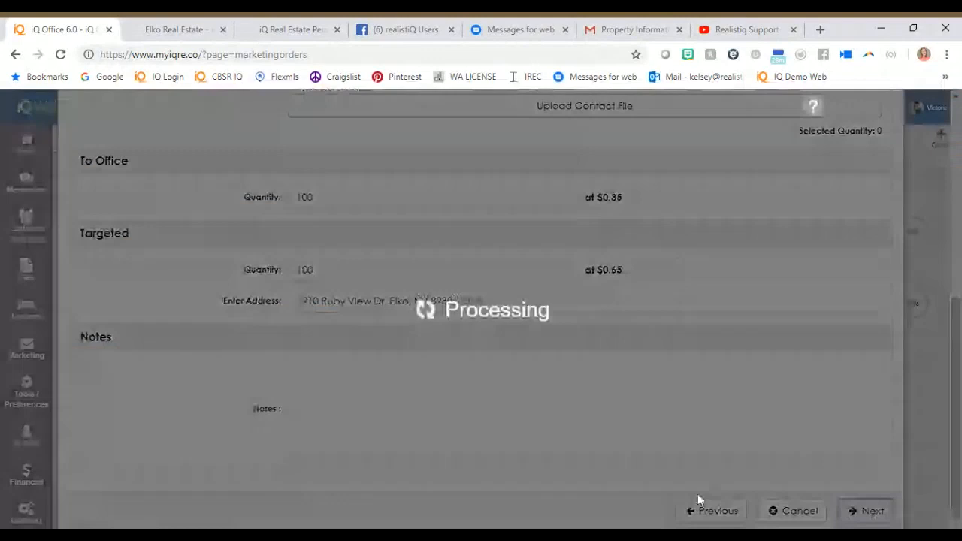
Review the To Office, To Contacts and Targeted totals and the order total in the postcard order summary.
double_click(840, 300)
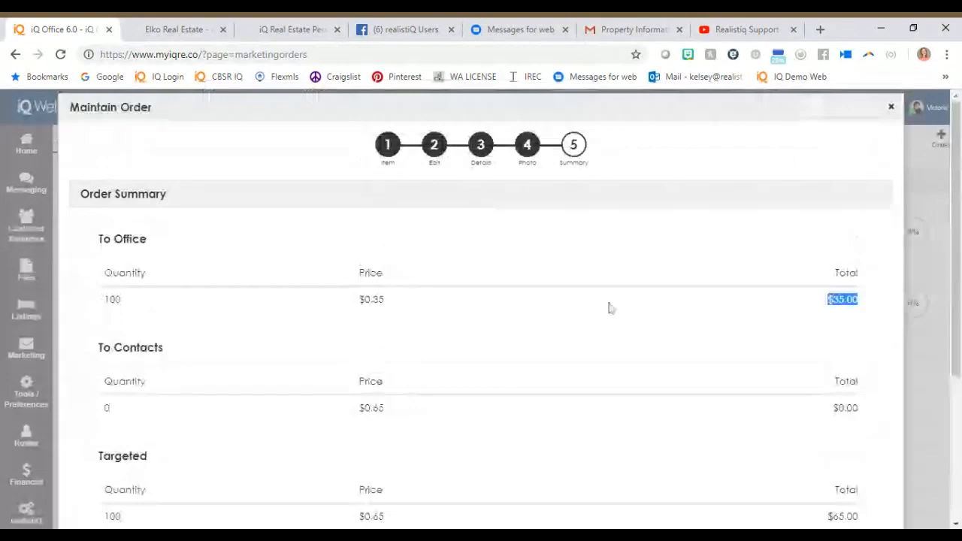
scroll(609, 308, down, 2)
double_click(845, 267)
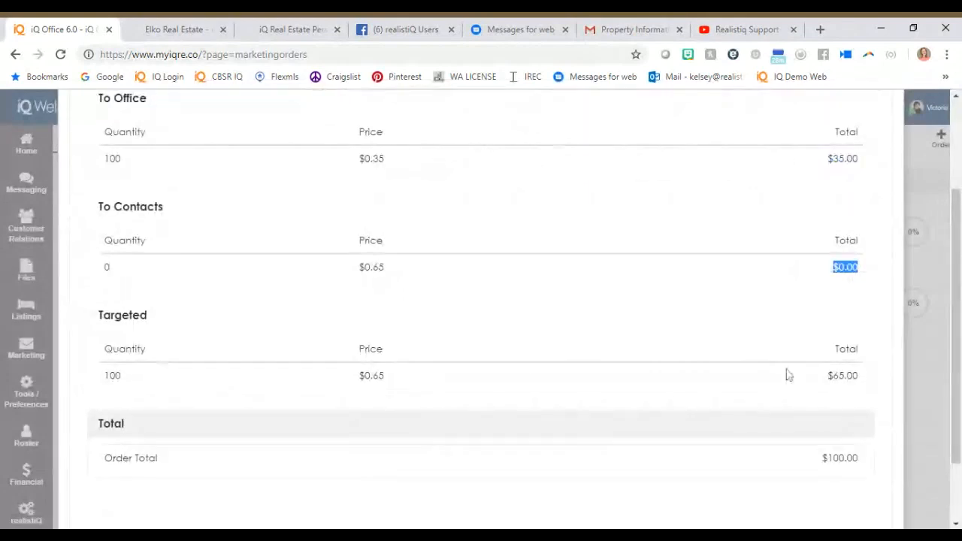
double_click(842, 375)
click(766, 460)
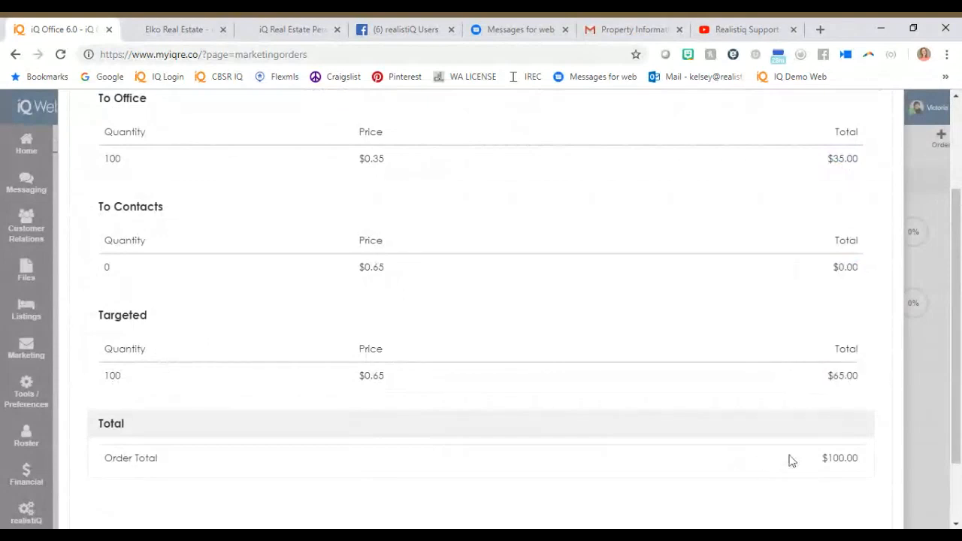